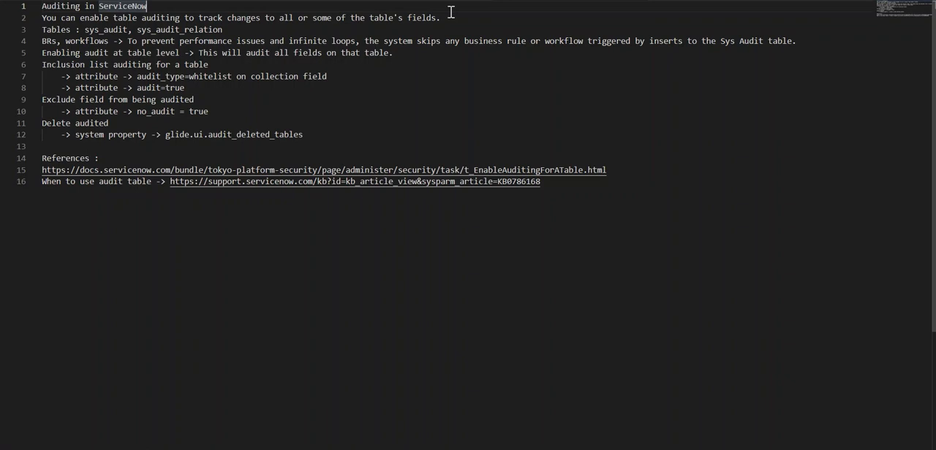
left_click(262, 29)
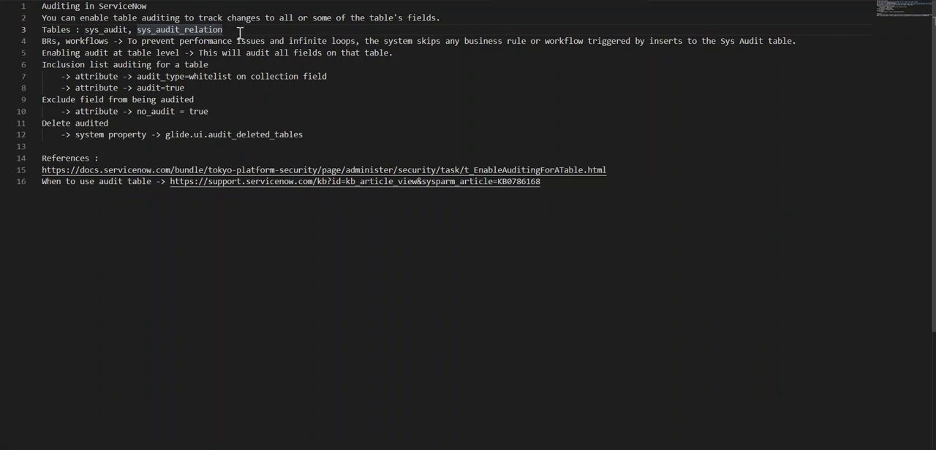
left_click(128, 44)
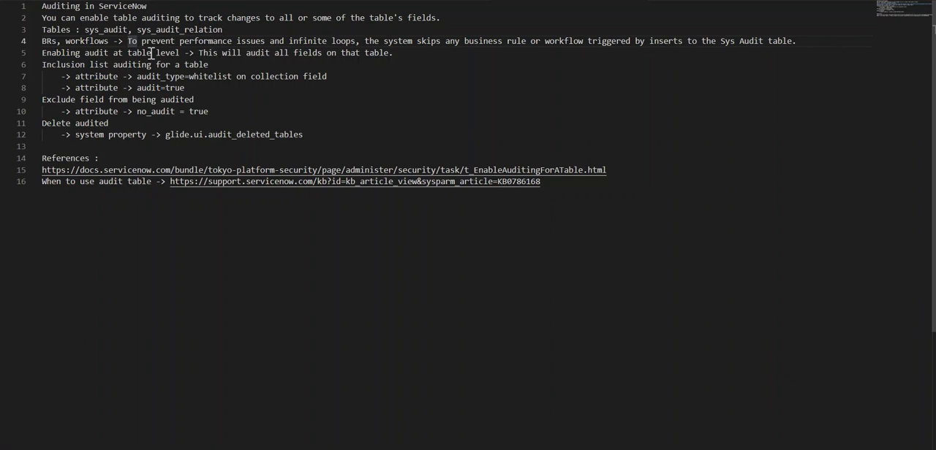
left_click(110, 29)
left_click(172, 30)
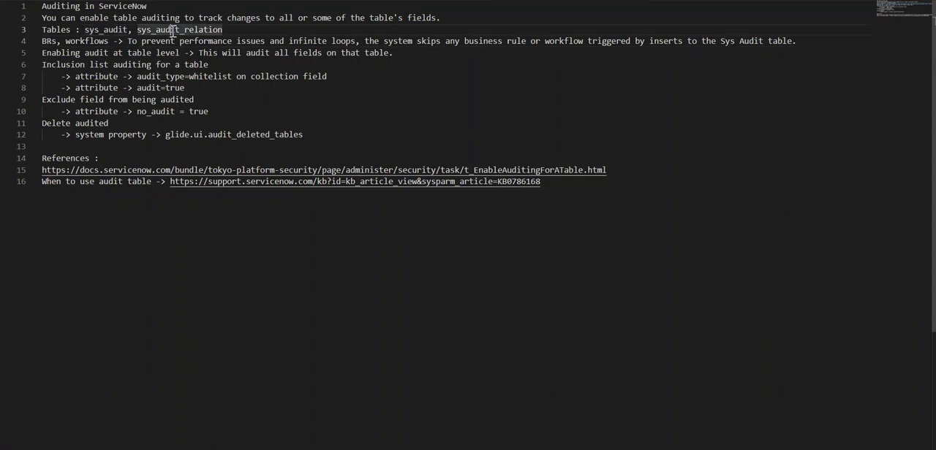
Step: Switch to ServiceNow's Dictionary Entries, filter to the cmdb_ci_alias table, and enable Audit on its Collection entry
key("alt+Tab")
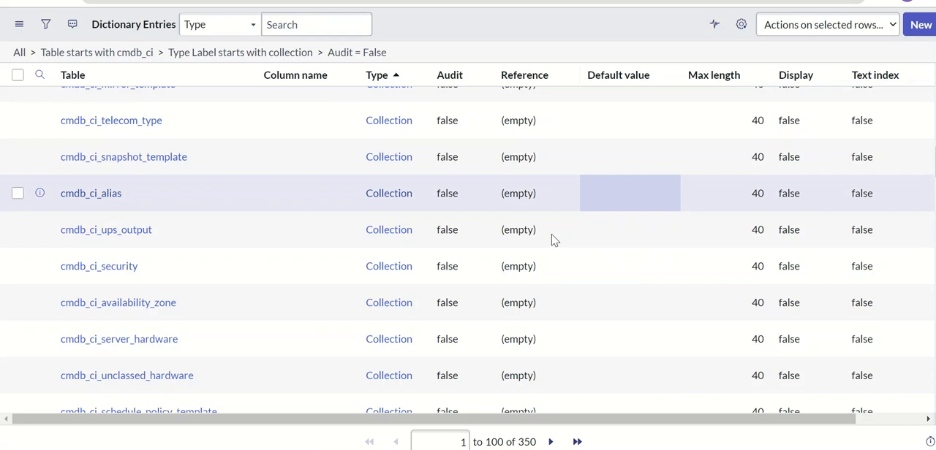
right_click(121, 201)
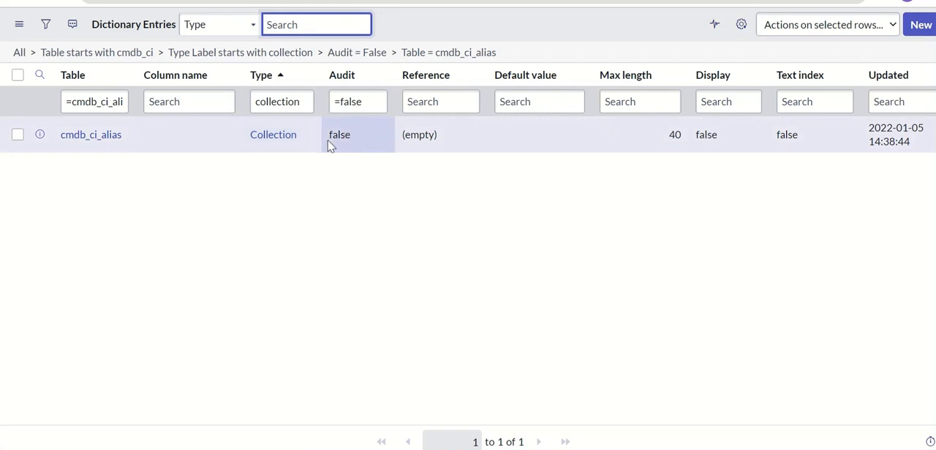
left_click(104, 146)
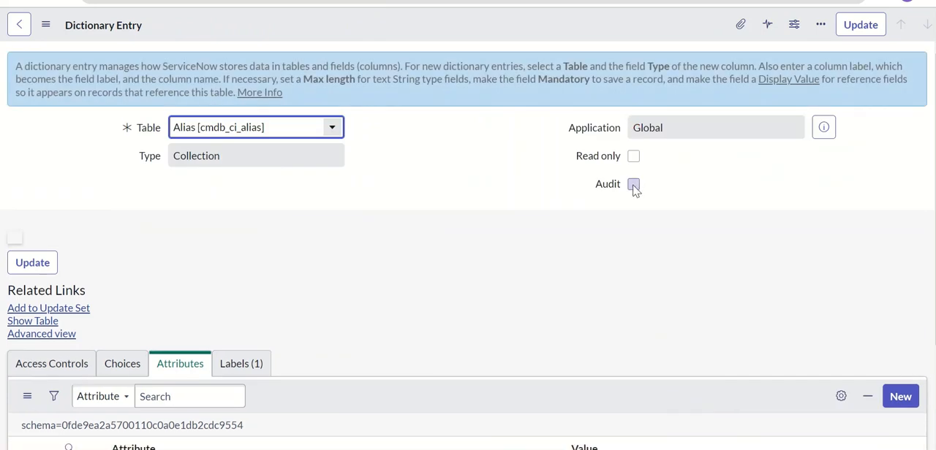
left_click(633, 184)
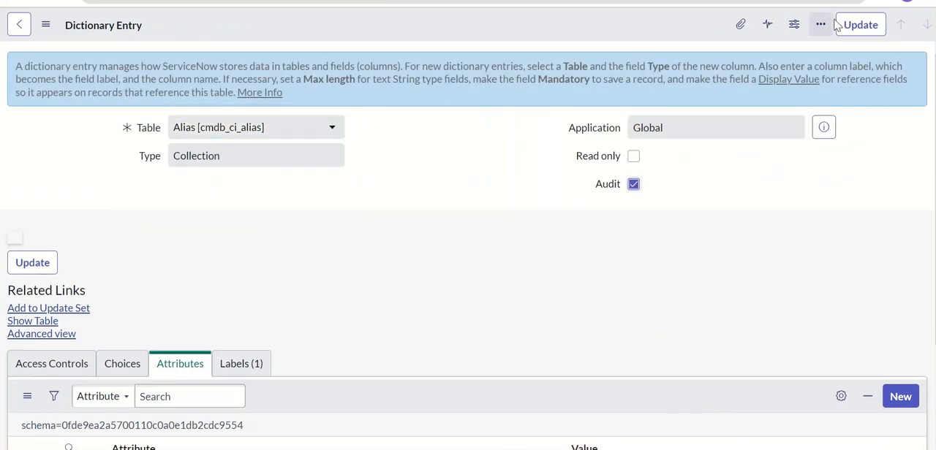
left_click(855, 27)
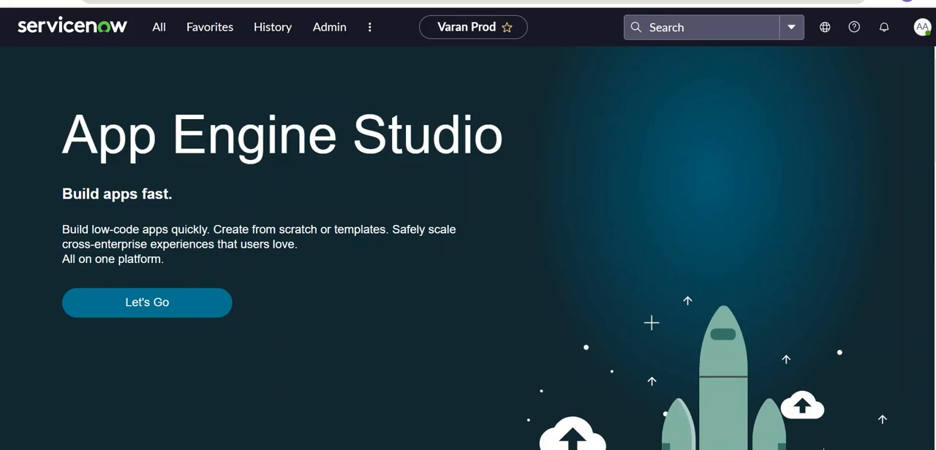
Step: Open the Alias table's record list using cmdb_ci_alias.LIST
left_click(159, 27)
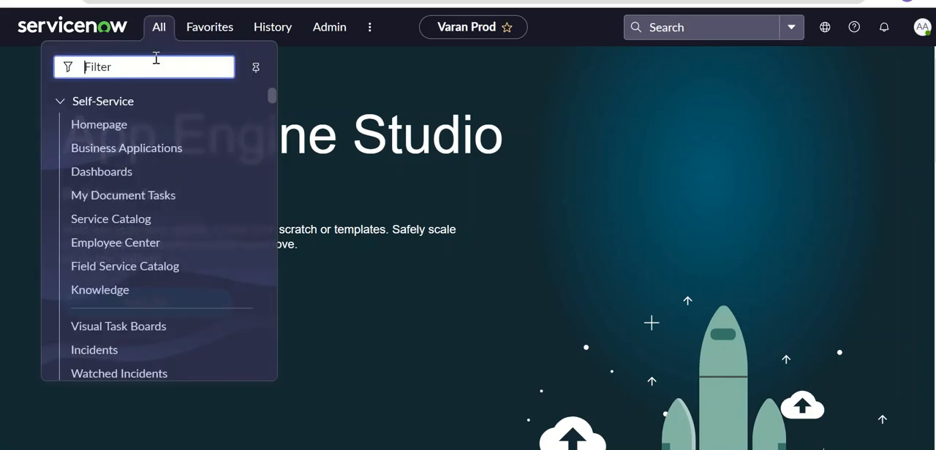
type("cmdb_ci")
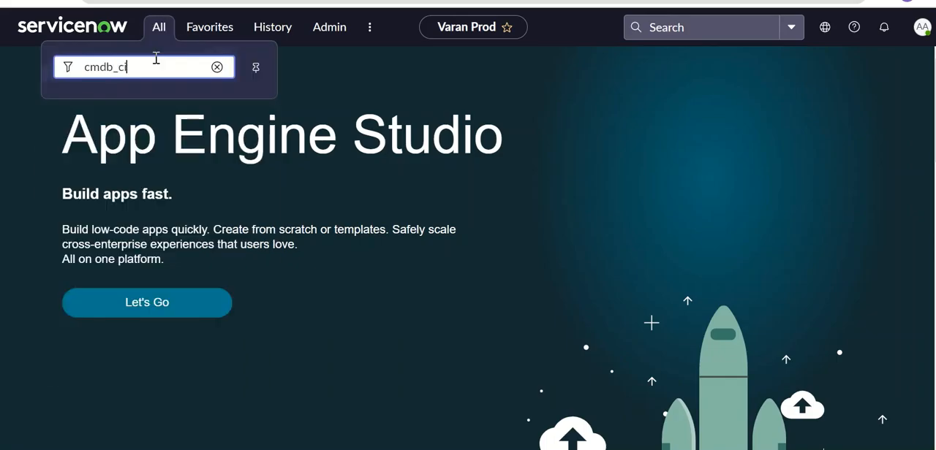
type("_")
type("alias.LIST")
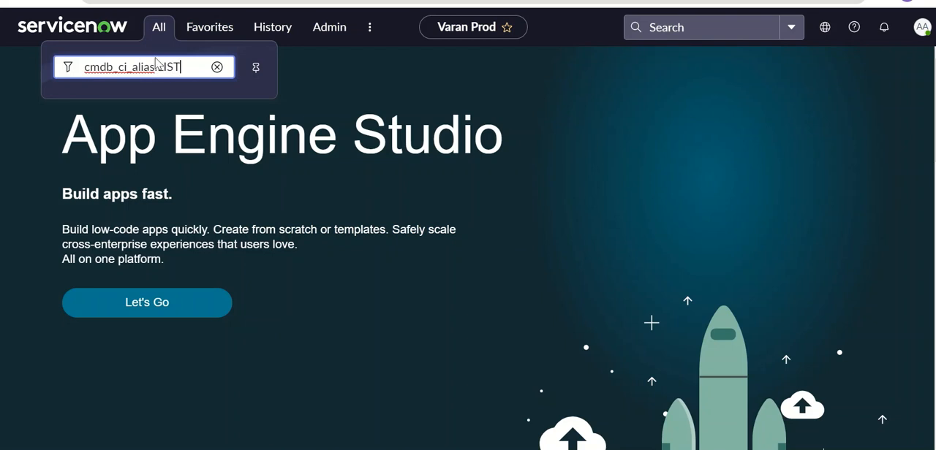
key("Return")
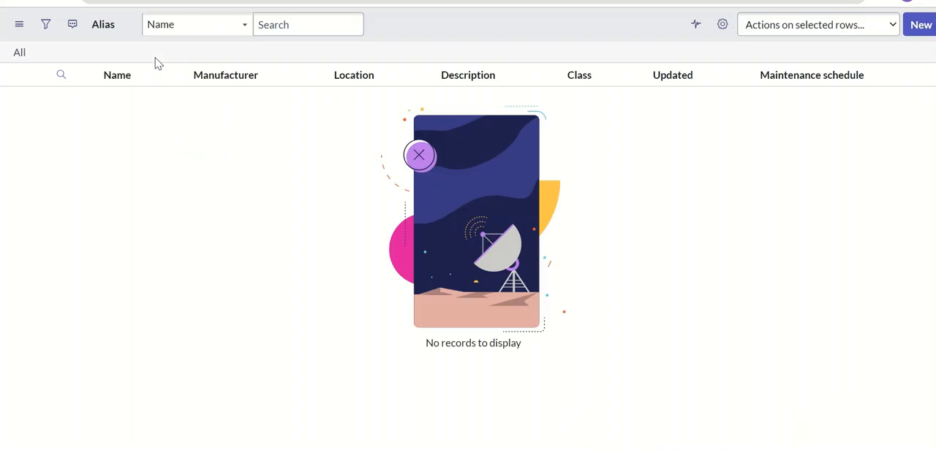
Step: Create and submit a new Alias record named "Varan explains alias"
left_click(921, 24)
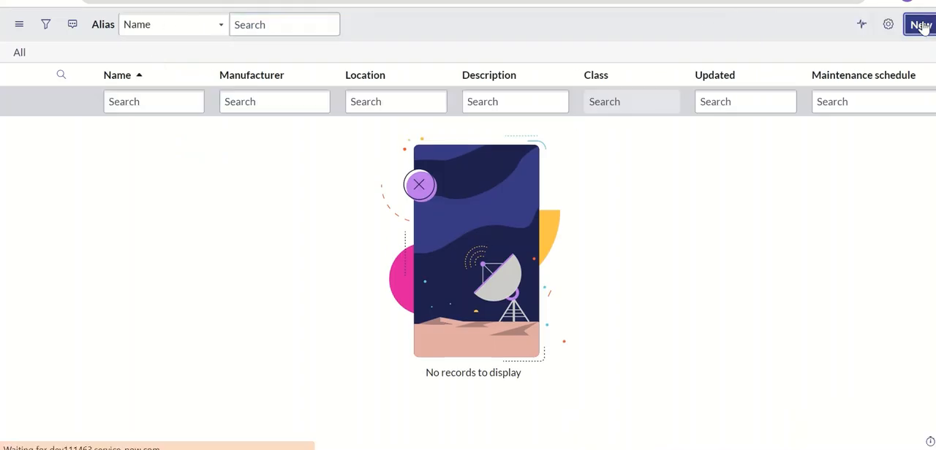
left_click(275, 63)
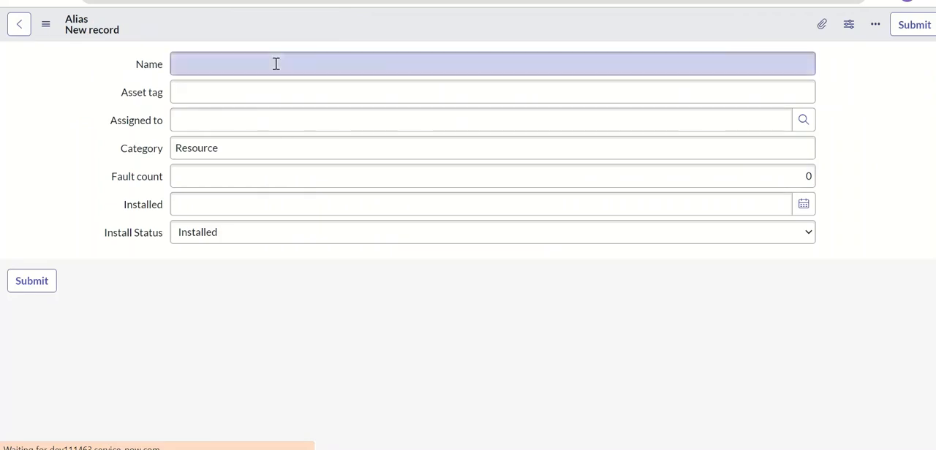
type("Varan")
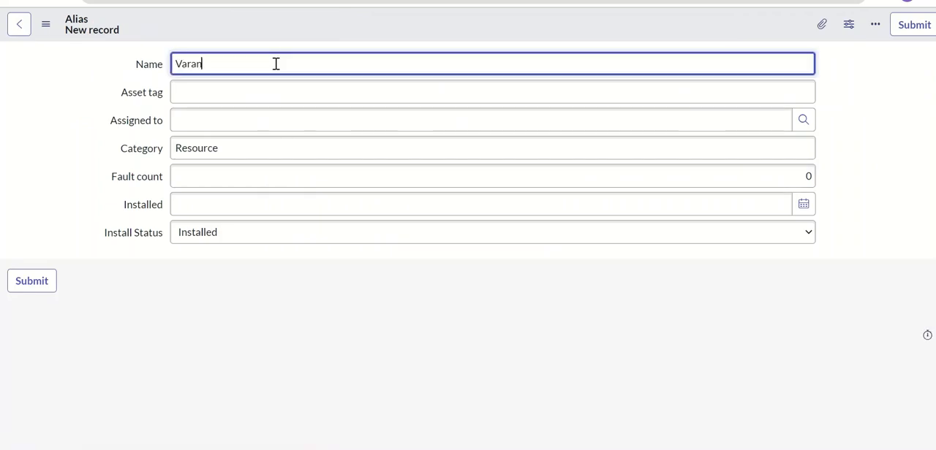
type(" explains alias")
key("ctrl+a")
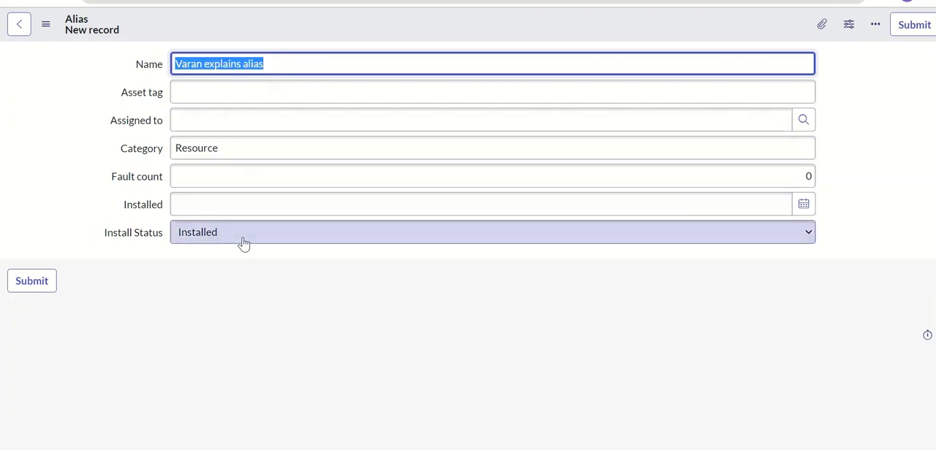
left_click(912, 29)
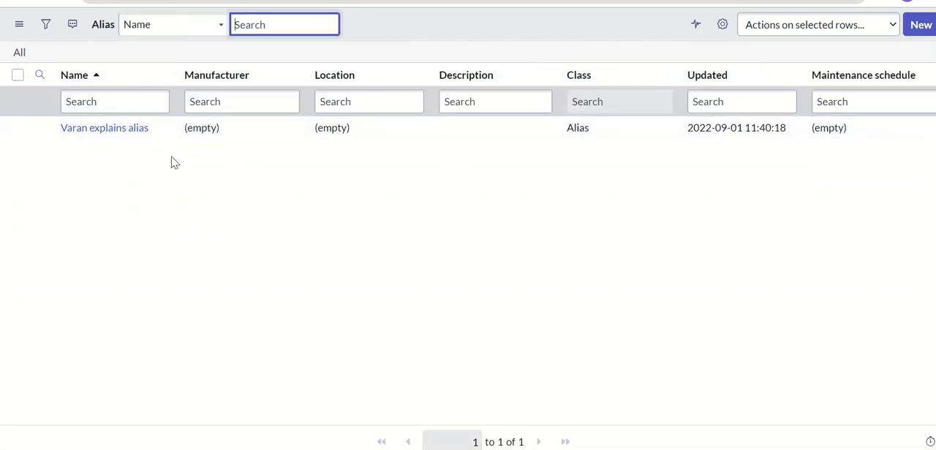
Step: Open the "Varan explains alias" record and display its history list
left_click(121, 131)
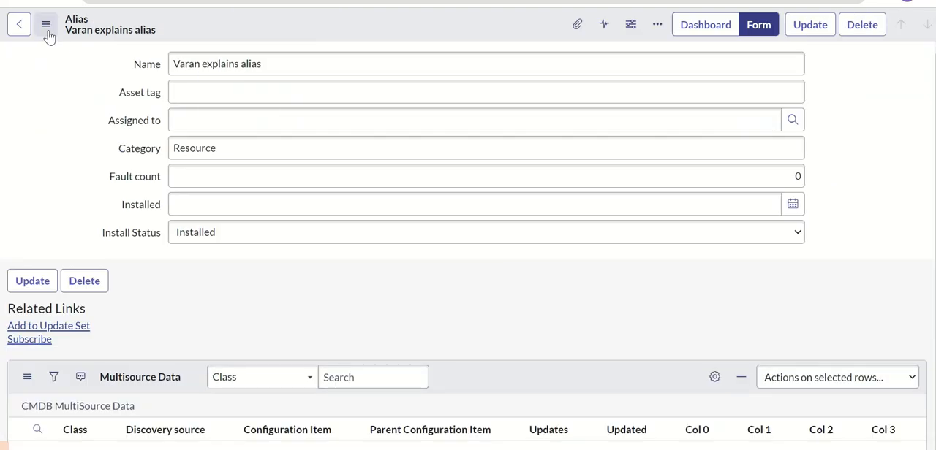
left_click(46, 32)
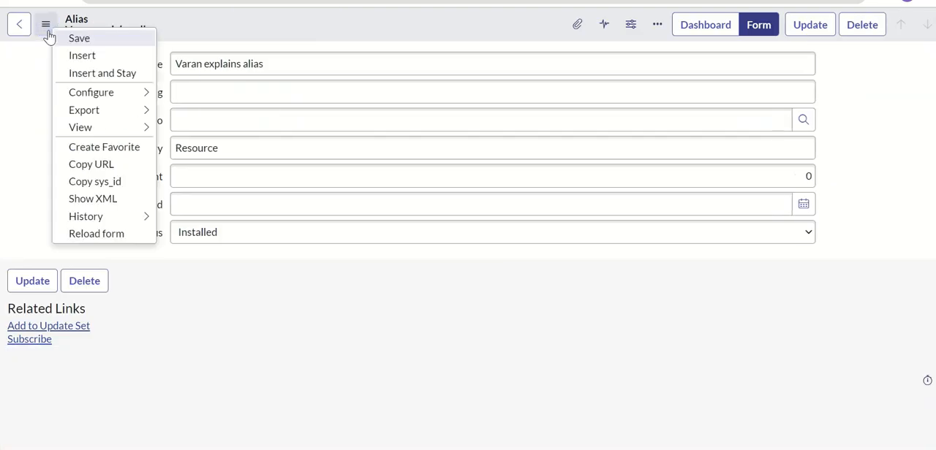
mouse_move(150, 221)
left_click(194, 236)
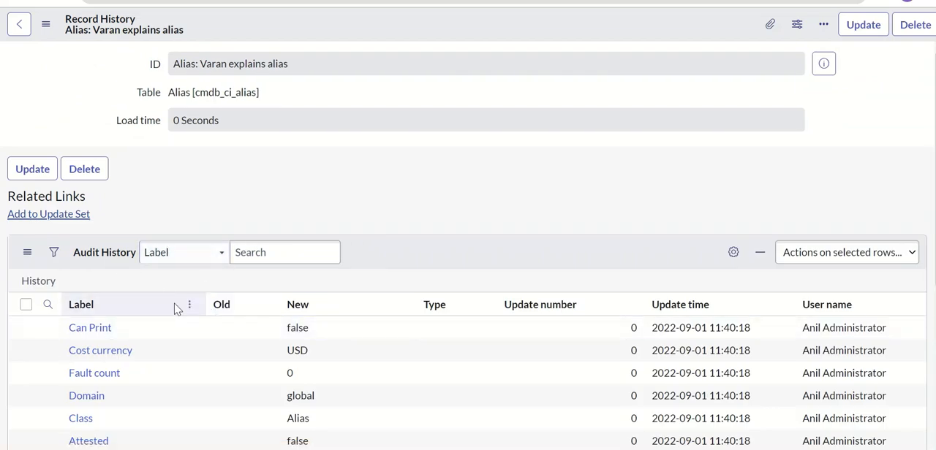
Step: Sort the audit history by update time from z to a and review the new value logged for Name
left_click(778, 306)
left_click(806, 334)
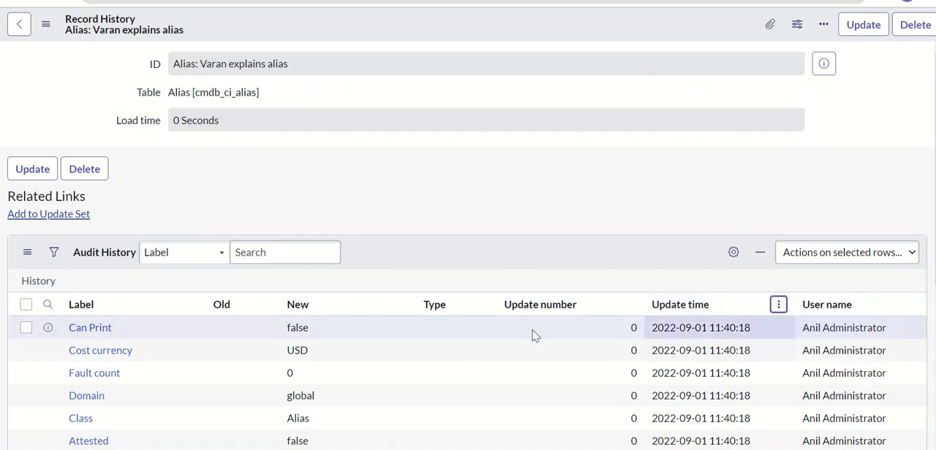
scroll(822, 283, "down", 5)
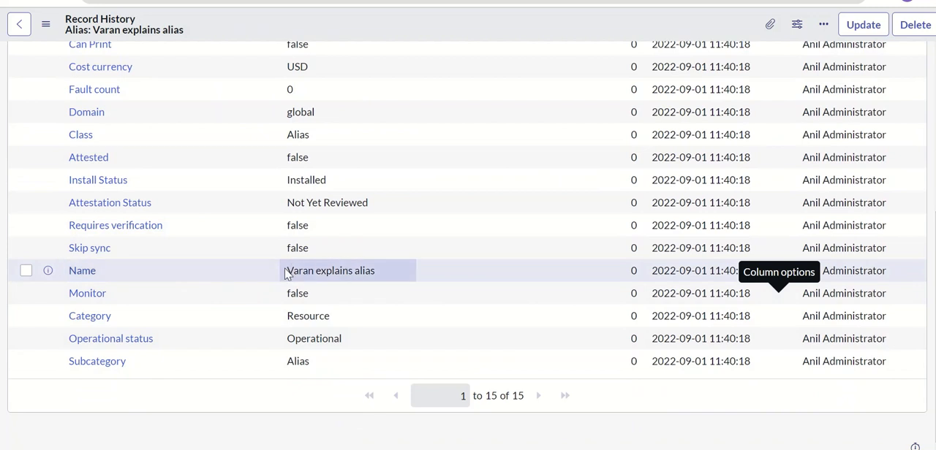
left_click_drag(287, 271, 378, 279)
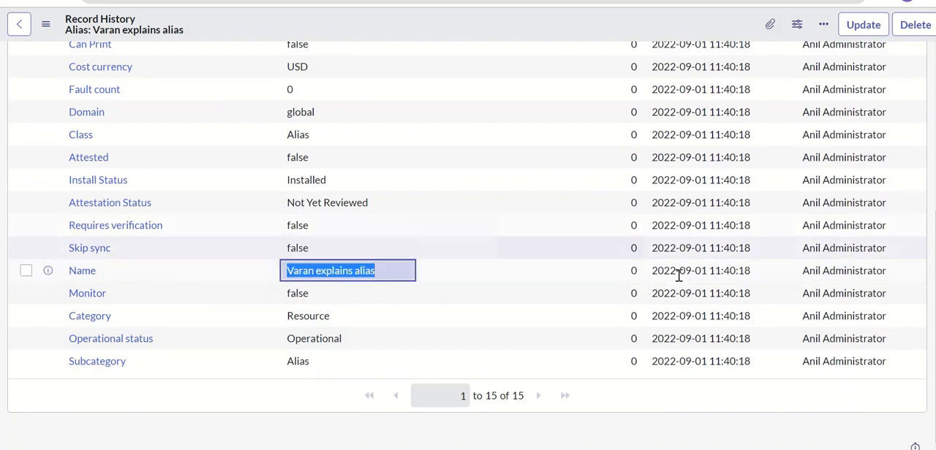
scroll(914, 193, "up", 3)
scroll(694, 291, "down", 2)
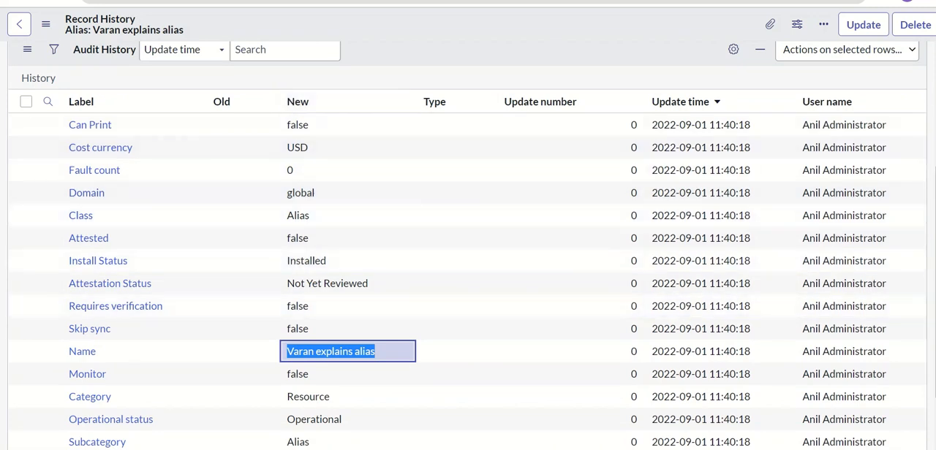
scroll(185, 90, "down", 2)
Step: Return to the alias record, set its Install Status to In Stock, and save the update
left_click(19, 24)
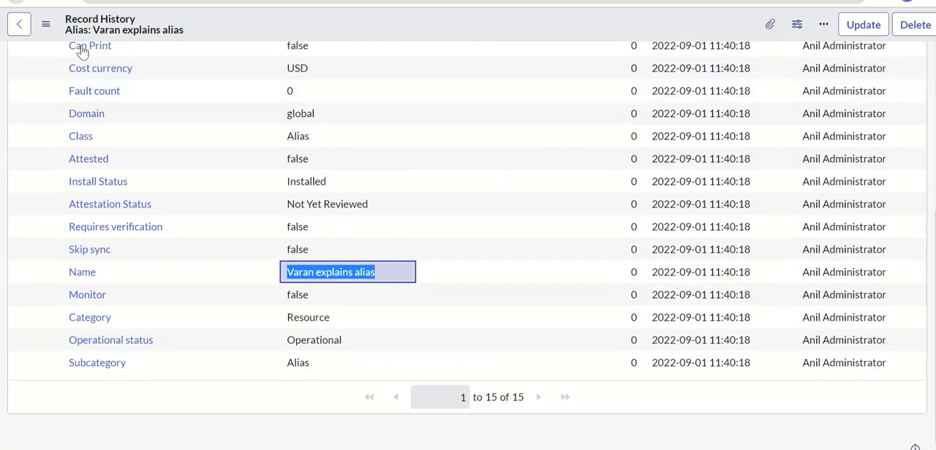
left_click(345, 64)
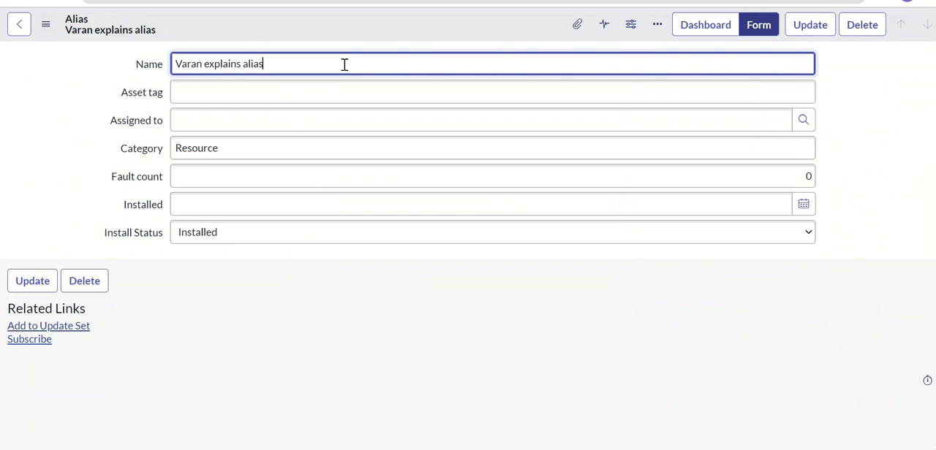
left_click(324, 232)
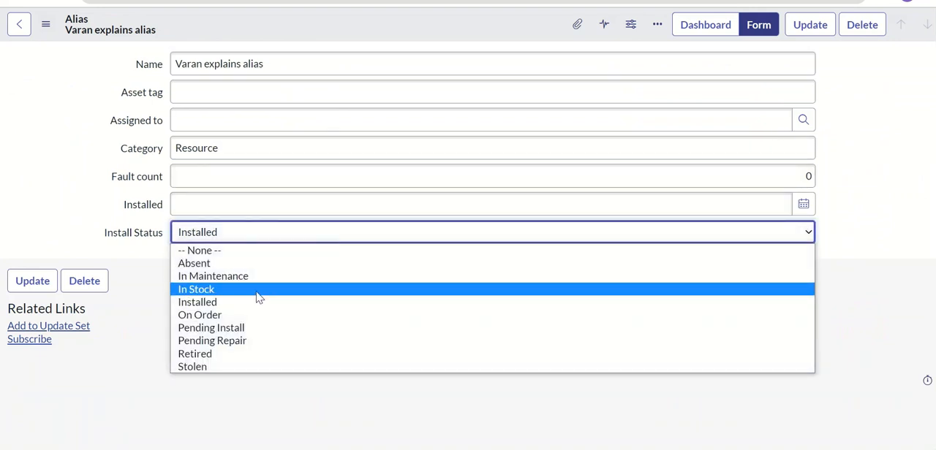
left_click(257, 290)
left_click(817, 26)
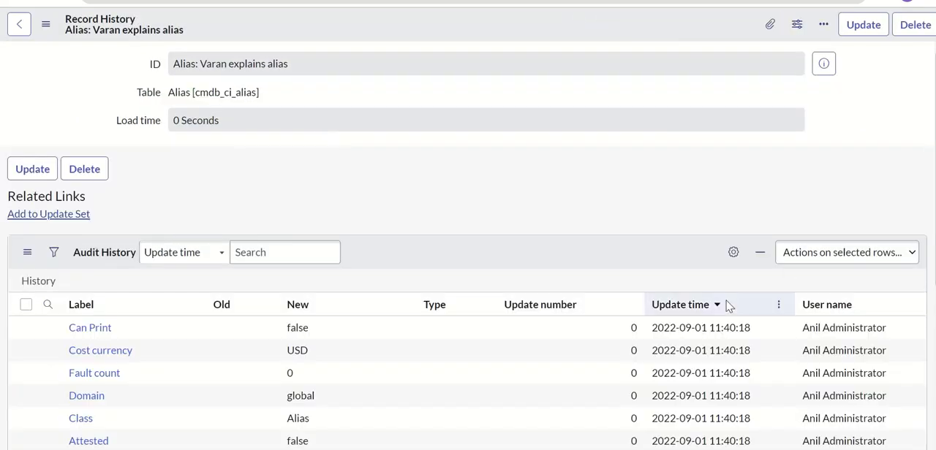
Step: Re-sort the audit history by update time from z to a and check it for the Install Status change
scroll(668, 307, "down", 5)
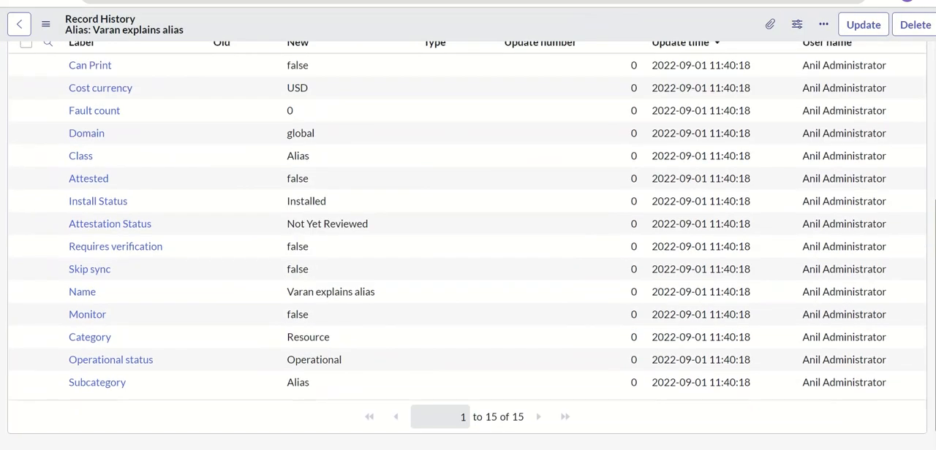
scroll(929, 238, "up", 5)
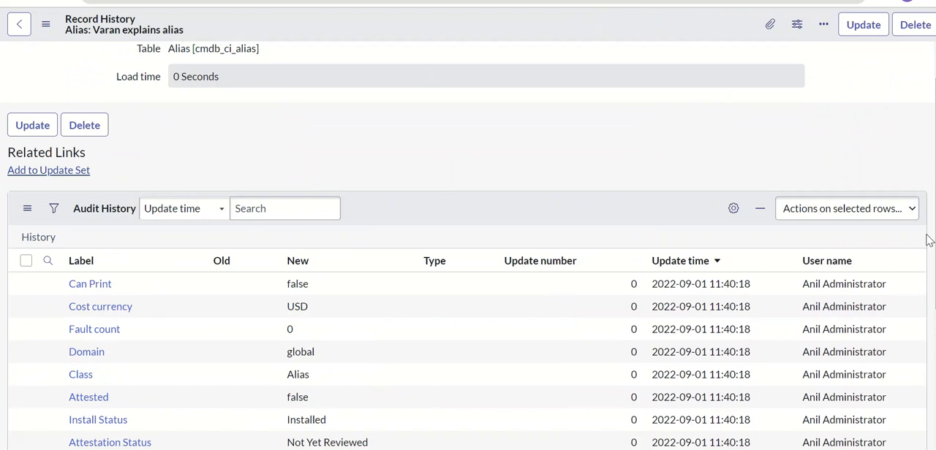
left_click(718, 262)
left_click(779, 260)
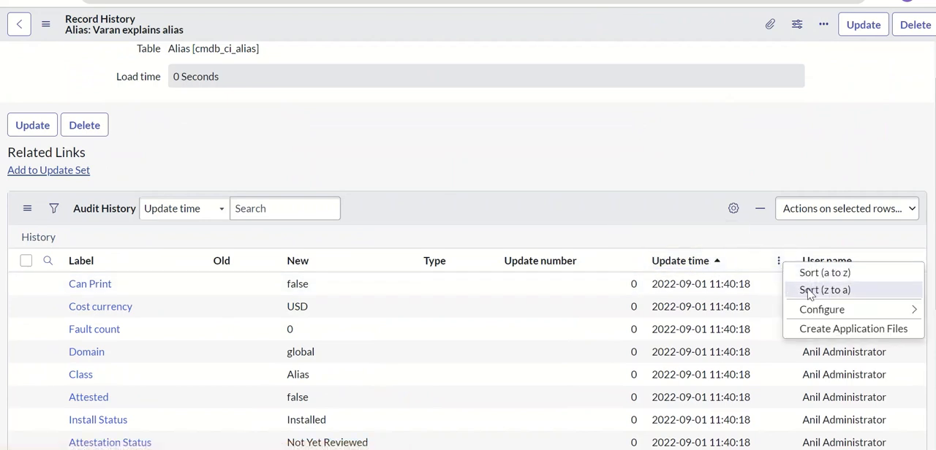
left_click(807, 288)
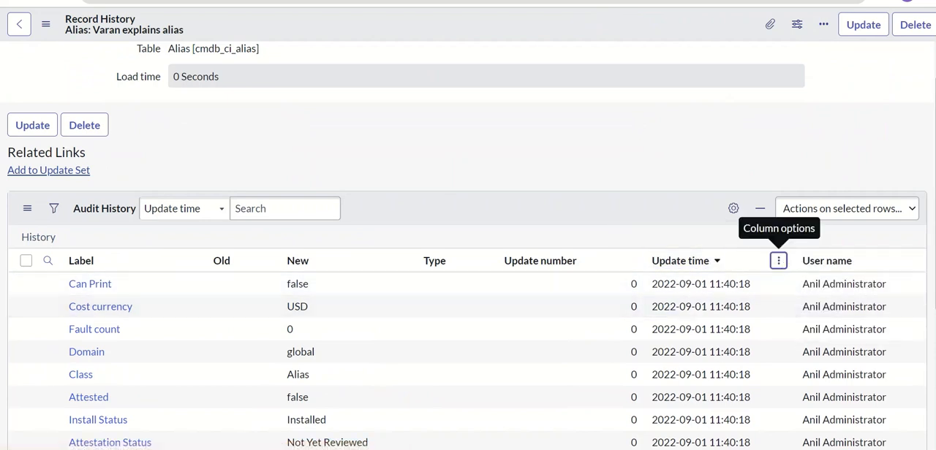
scroll(778, 263, "down", 5)
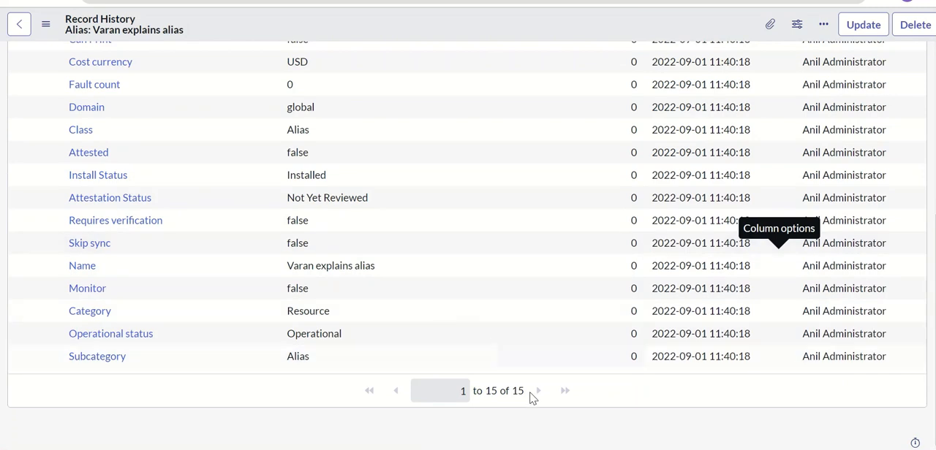
scroll(568, 375, "up", 2)
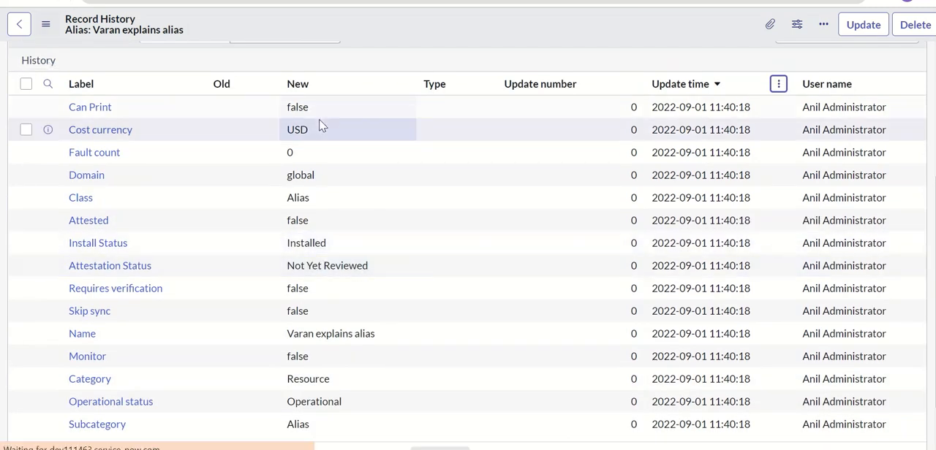
scroll(320, 125, "up", 4)
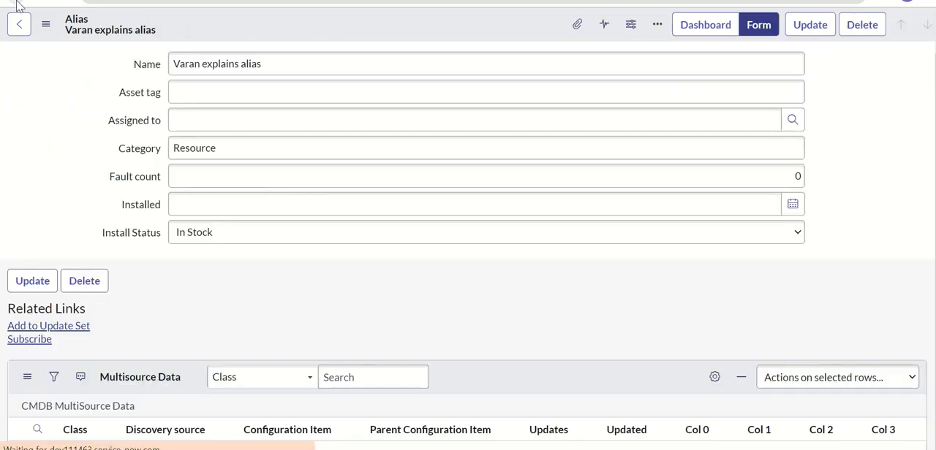
Step: Display the alias record's history list and review the audit entries for the Install Status change and the record's creation
left_click(46, 25)
mouse_move(141, 213)
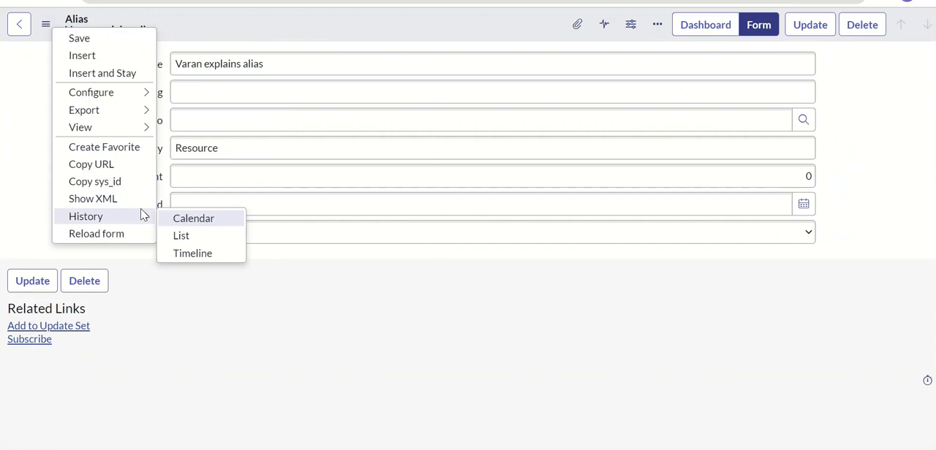
left_click(207, 237)
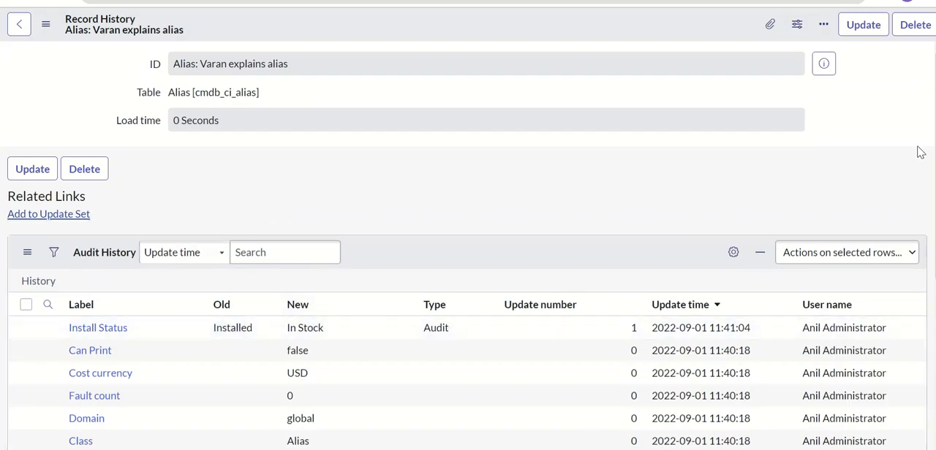
left_click_drag(934, 151, 934, 161)
scroll(288, 212, "down", 2)
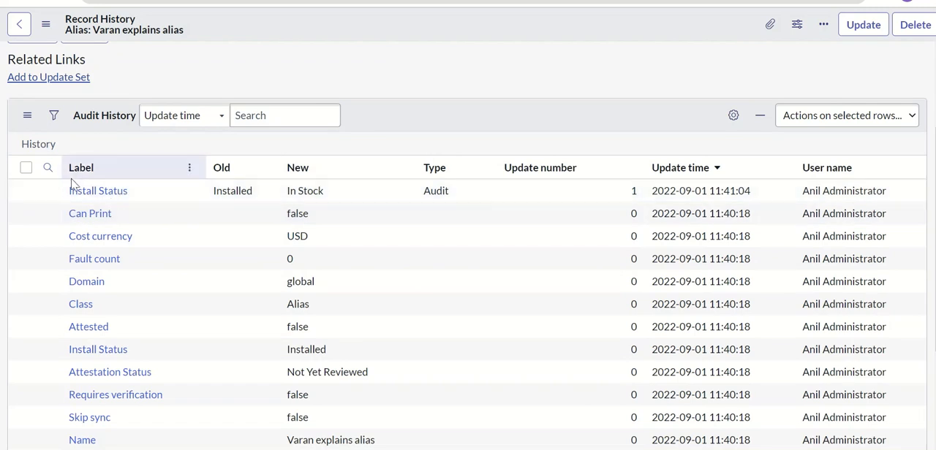
scroll(468, 255, "down", 2)
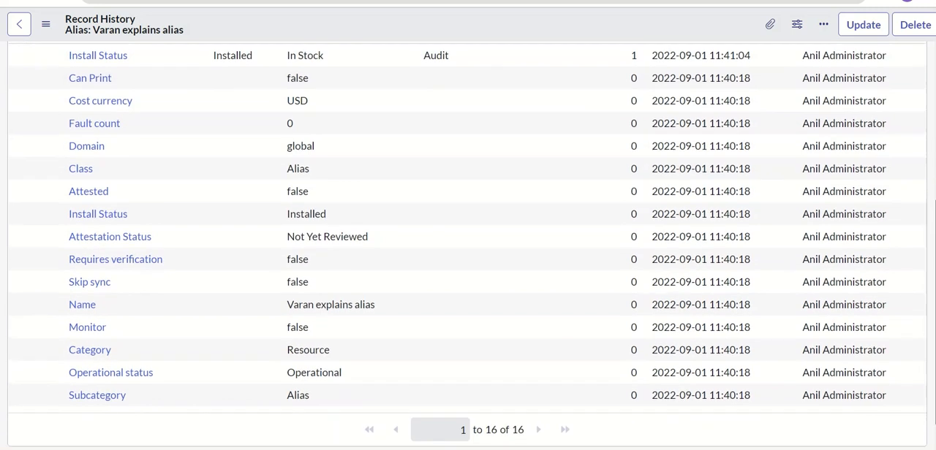
scroll(261, 347, "up", 3)
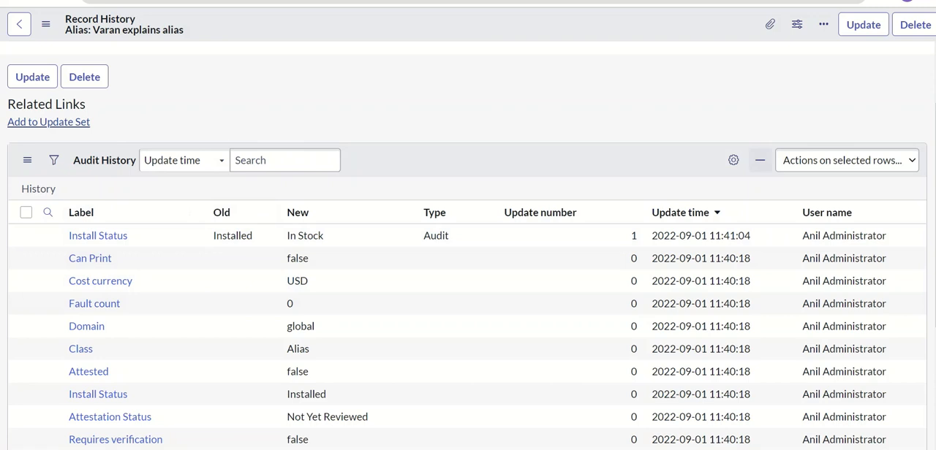
scroll(468, 241, "up", 1)
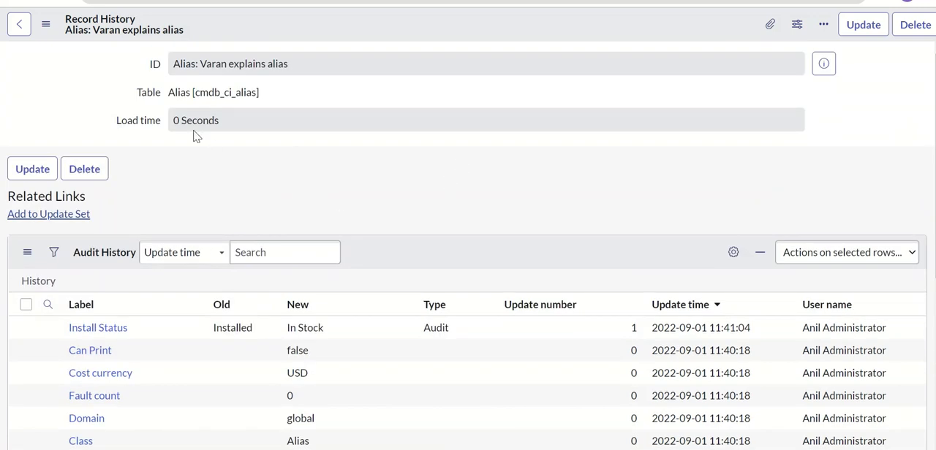
Step: Open the full sys_audit list on the instance using sys_audit.LIST
left_click(103, 0)
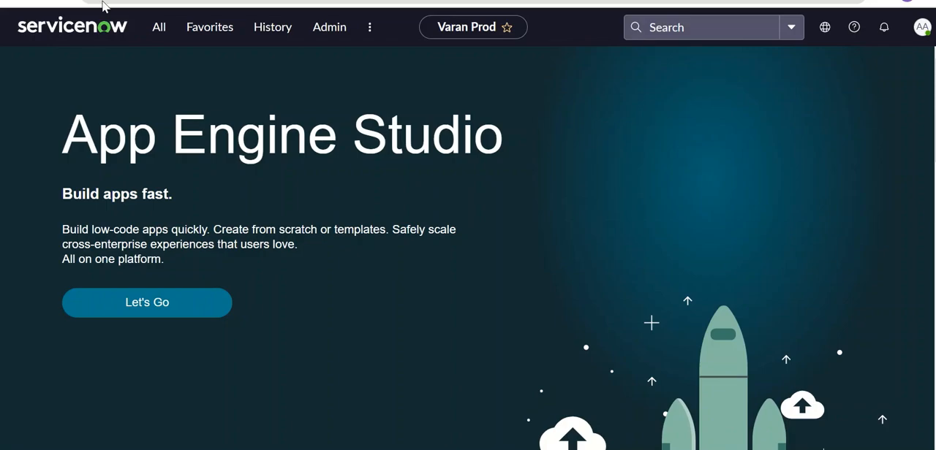
left_click(157, 28)
type("s")
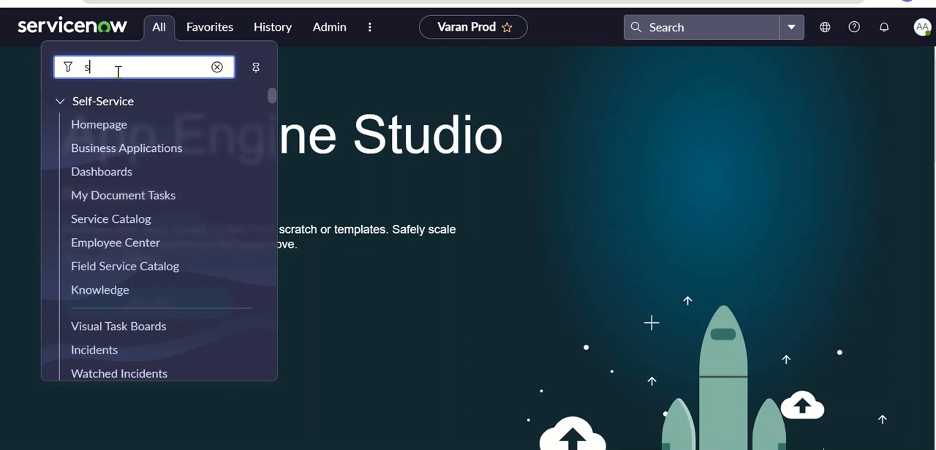
type("ys_audit")
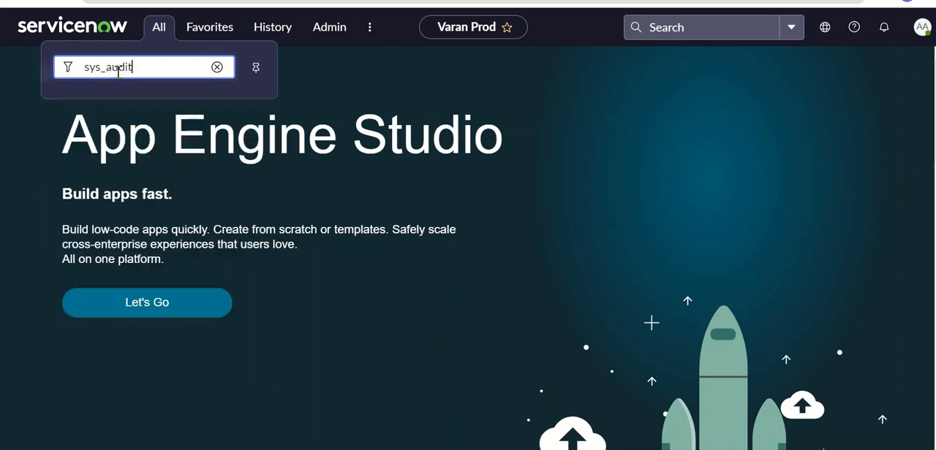
type(".LIST")
key("Return")
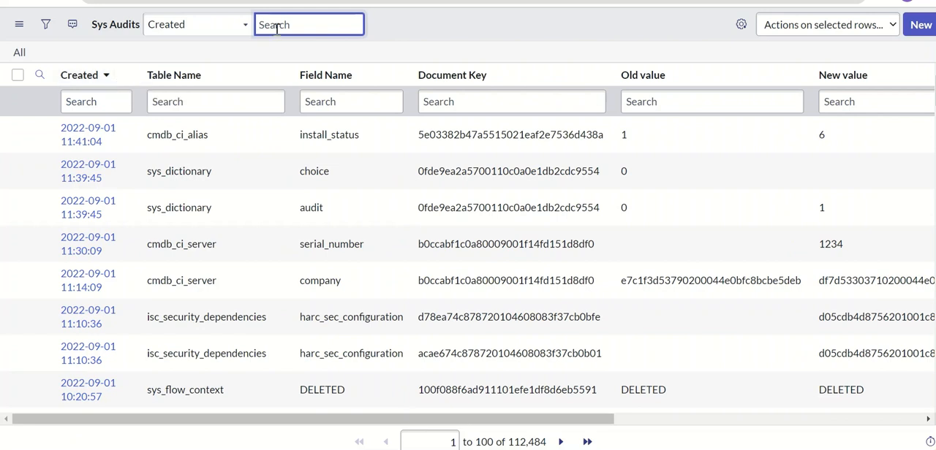
Step: Filter the Sys Audits list to entries created on 2022-09-01, matching the cmdb_ci_alias entry's date
right_click(126, 138)
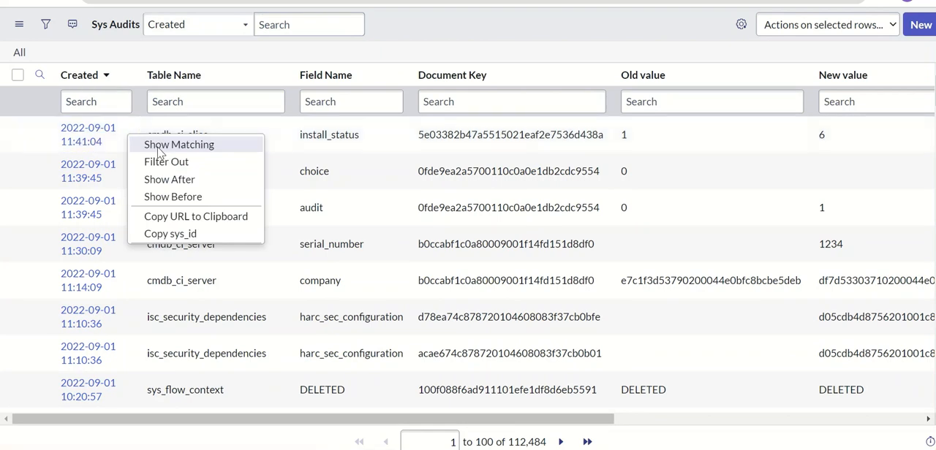
left_click(160, 149)
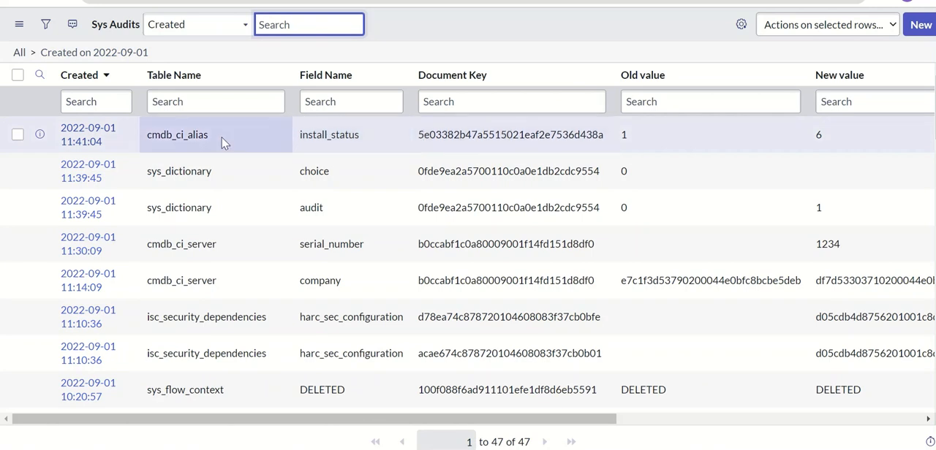
left_click(185, 136)
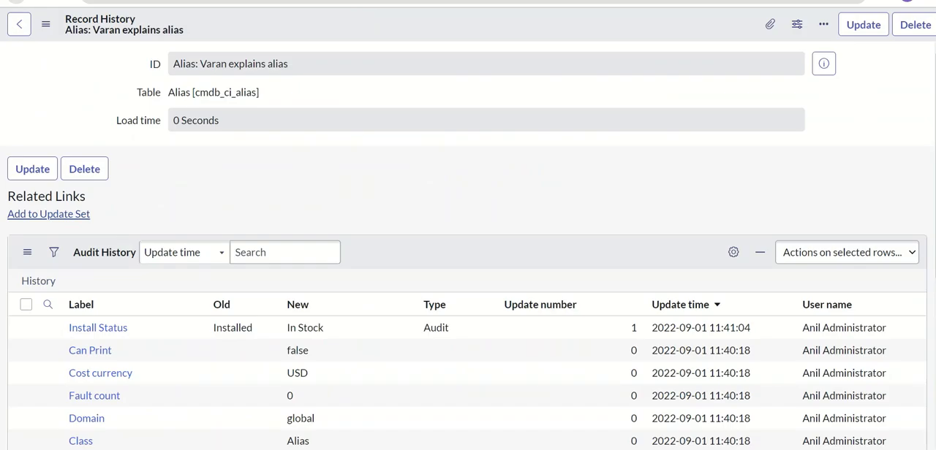
Step: Return to the "Varan explains alias" record and show the dictionary information for its Install Status field
left_click(16, 1)
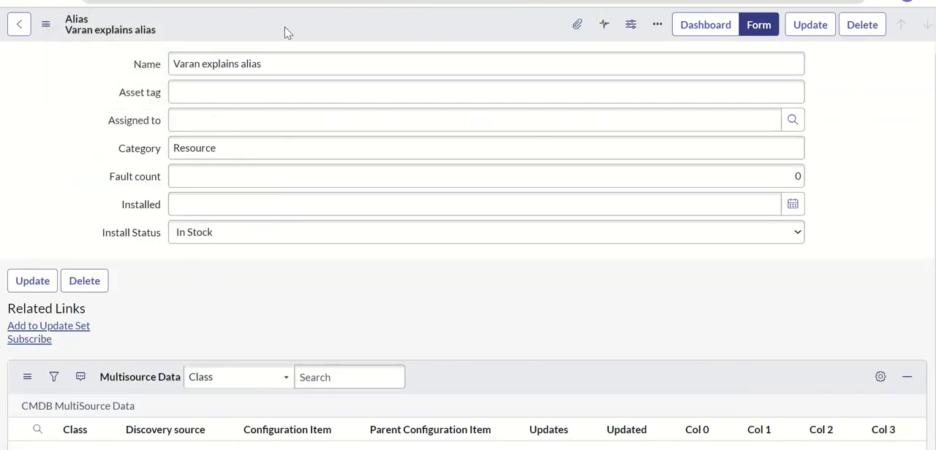
left_click(256, 1)
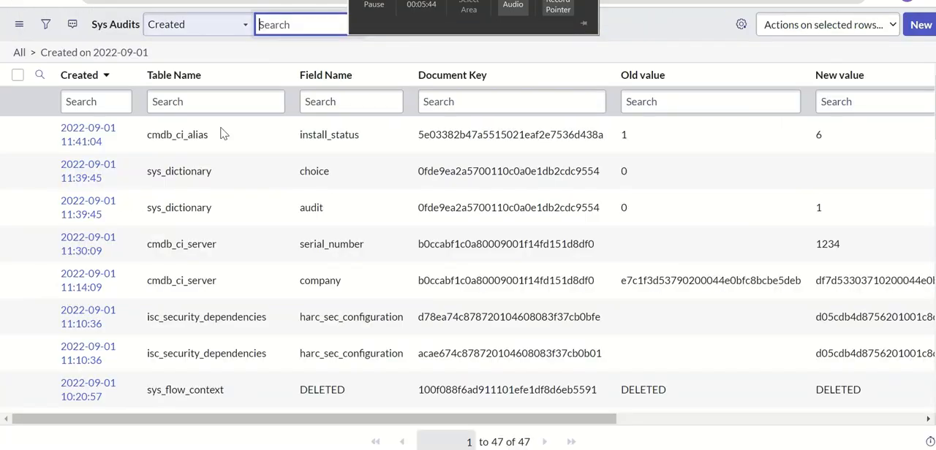
left_click(183, 0)
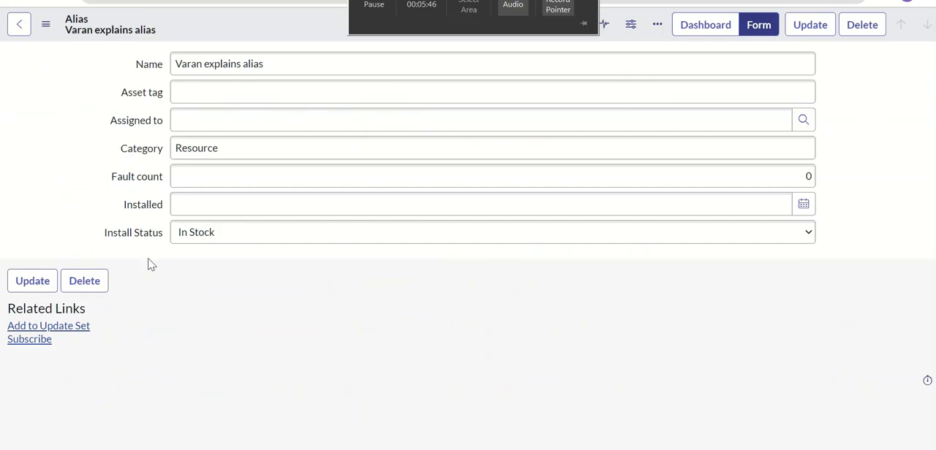
right_click(145, 242)
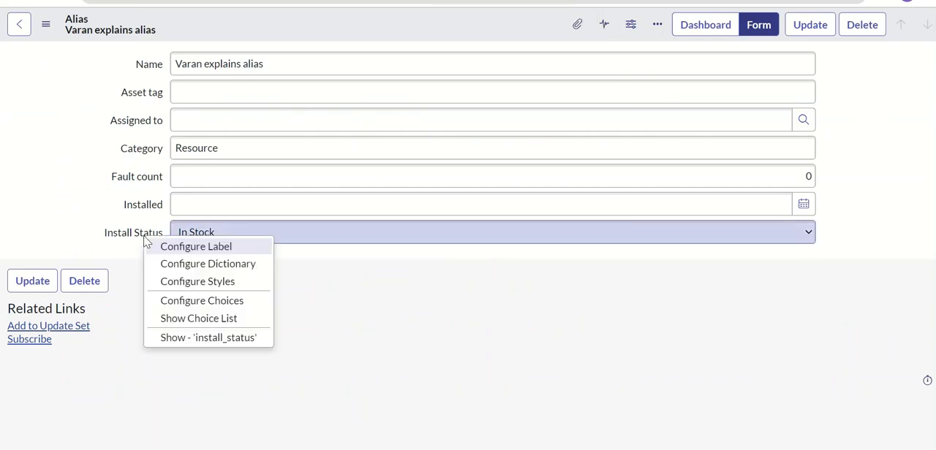
left_click(220, 341)
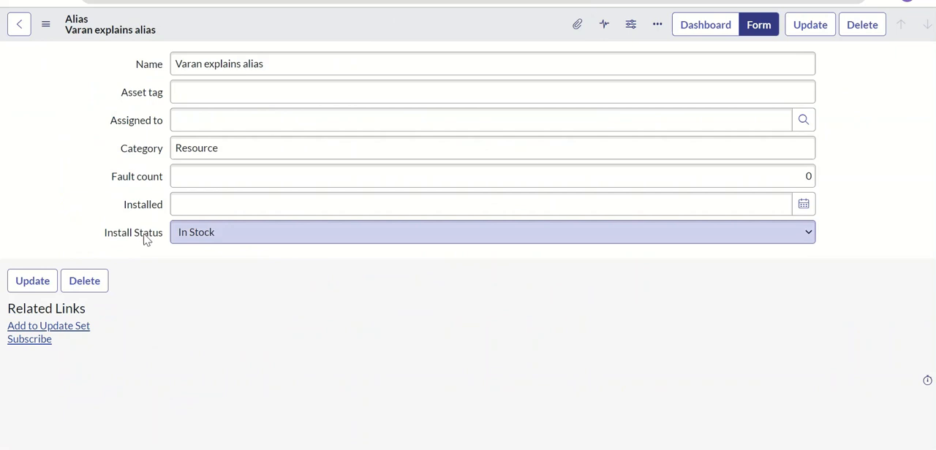
right_click(138, 232)
left_click(196, 330)
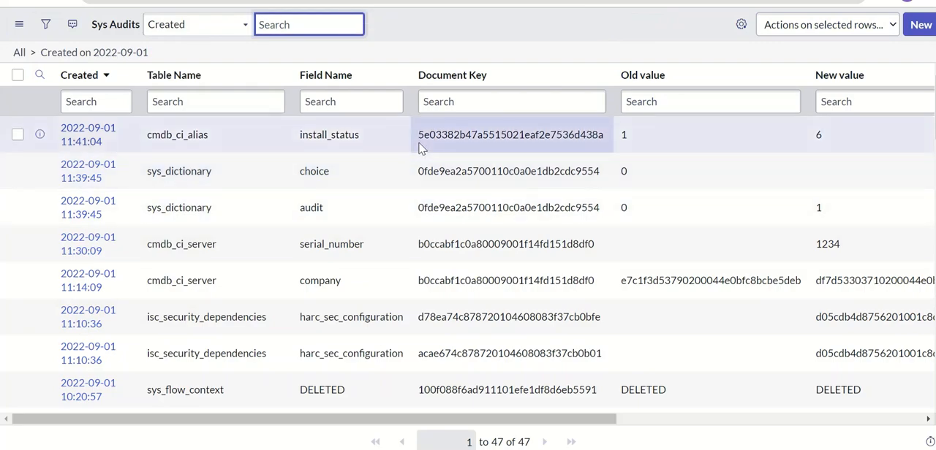
Step: Copy the document key of the cmdb_ci_alias audit entry and find it in the alias record's XML to compare with its sys_id
left_click_drag(420, 148, 611, 149)
key("ctrl+c")
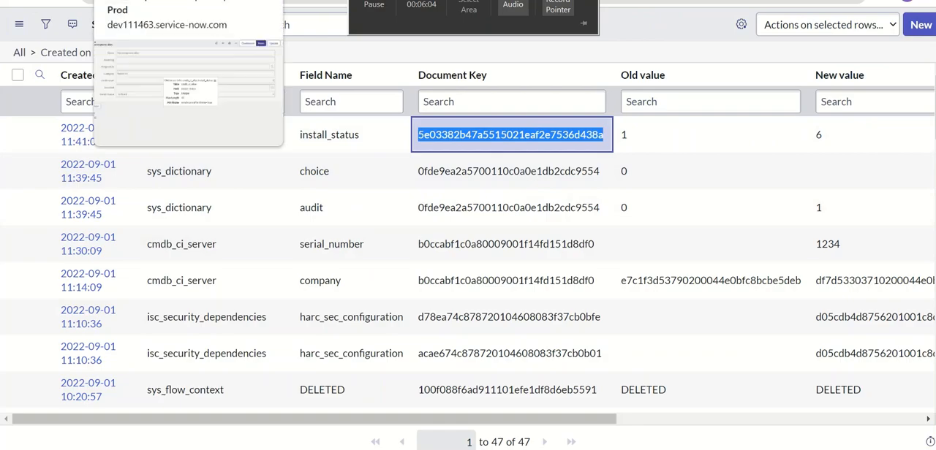
left_click(183, 2)
right_click(230, 29)
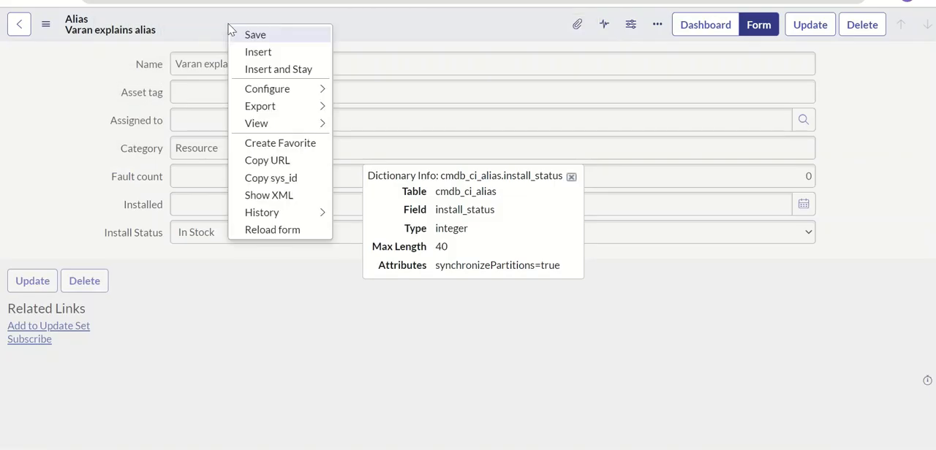
left_click(299, 197)
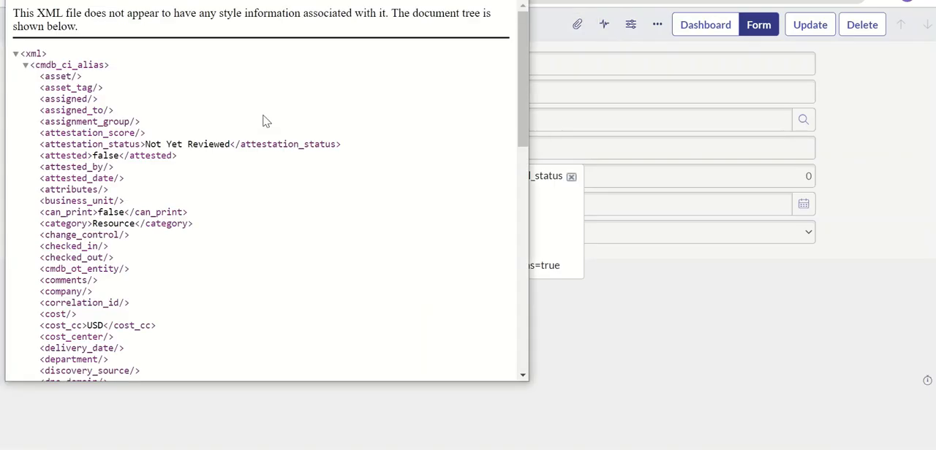
key("ctrl+f")
key("ctrl+v")
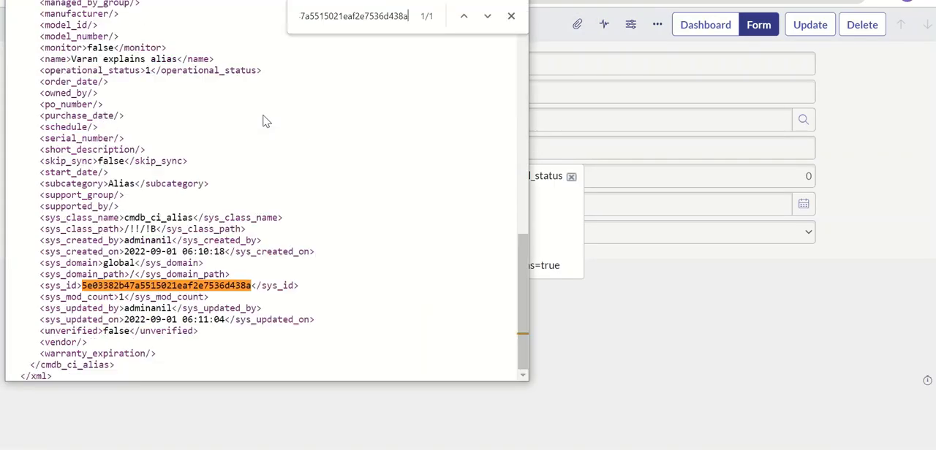
double_click(152, 287)
key("ctrl+w")
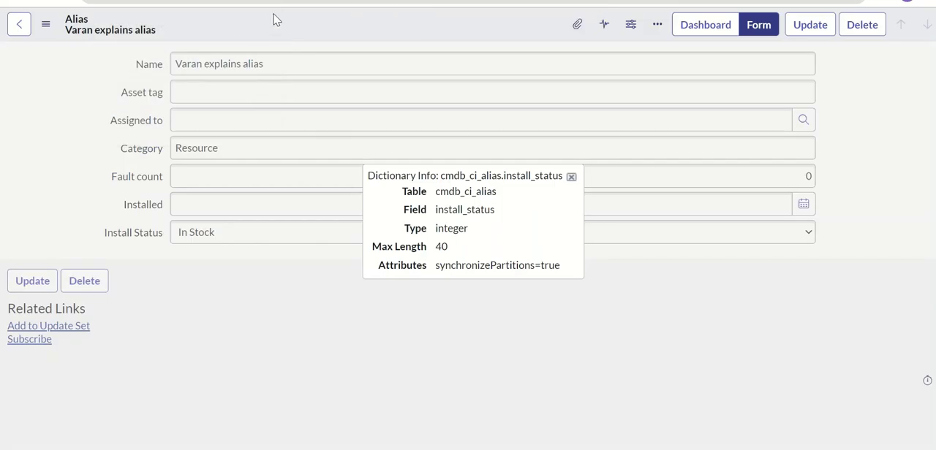
Step: Search the alias record's XML for "install_" and compare the install_status value with the audit entry's new value
right_click(272, 19)
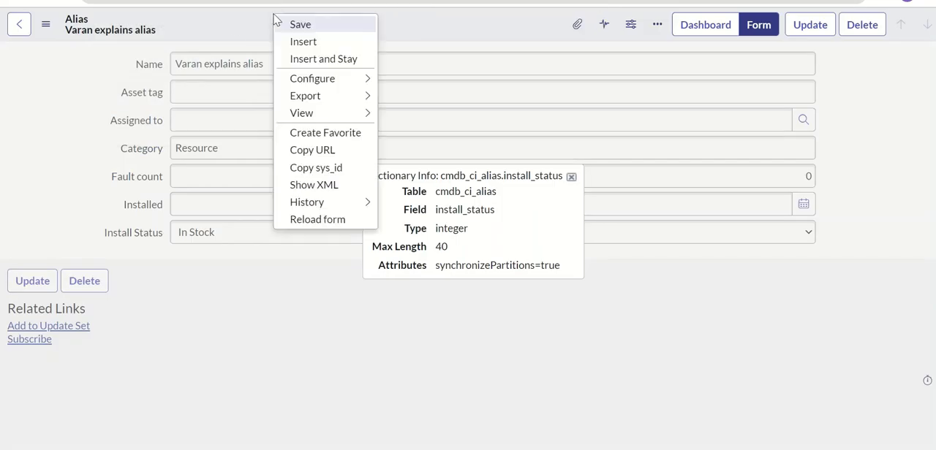
left_click(319, 185)
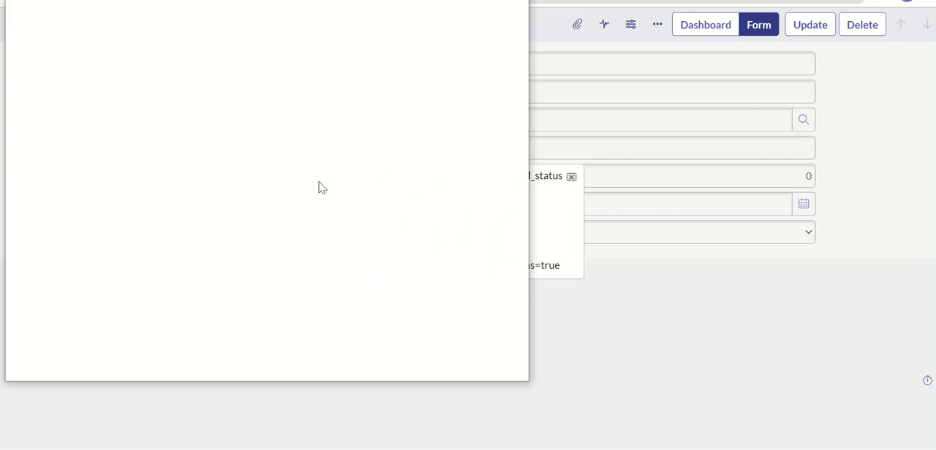
key("ctrl+f")
type("install_")
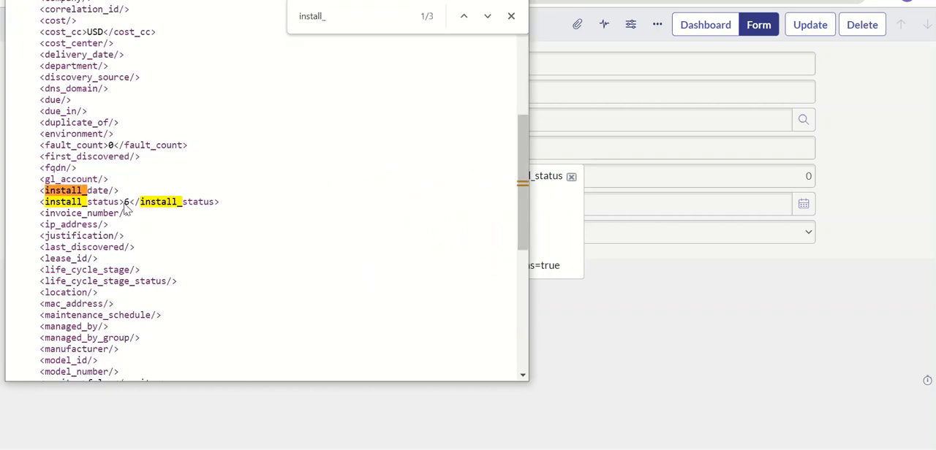
left_click_drag(124, 201, 131, 203)
left_click(514, 0)
left_click(234, 0)
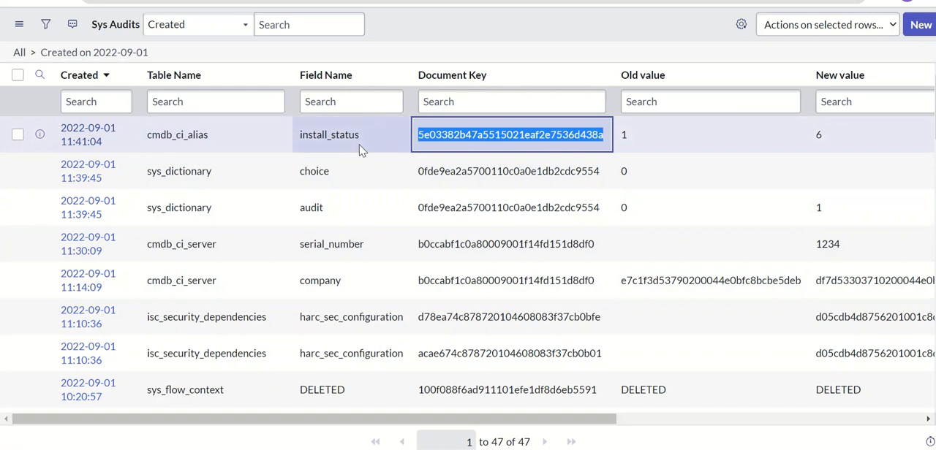
Step: Filter the Sys Audits list to the cmdb_ci_alias table and view the details of its install_status entry
right_click(212, 139)
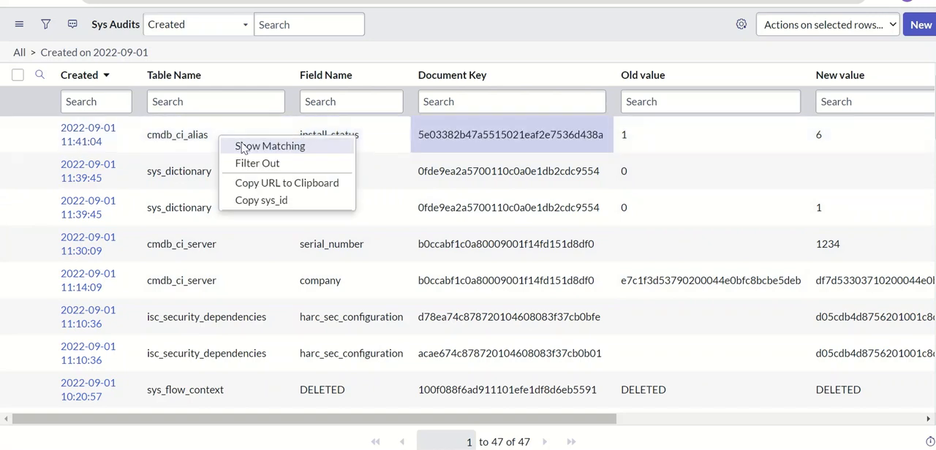
left_click(246, 149)
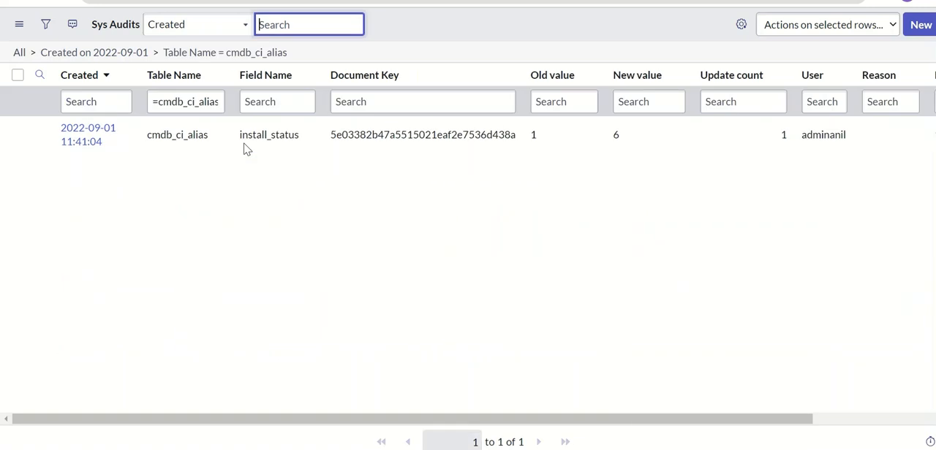
left_click(99, 134)
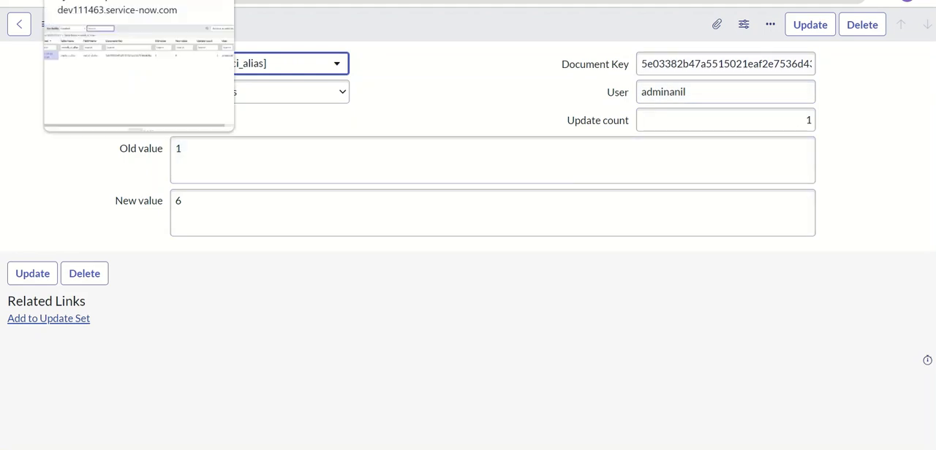
left_click(110, 1)
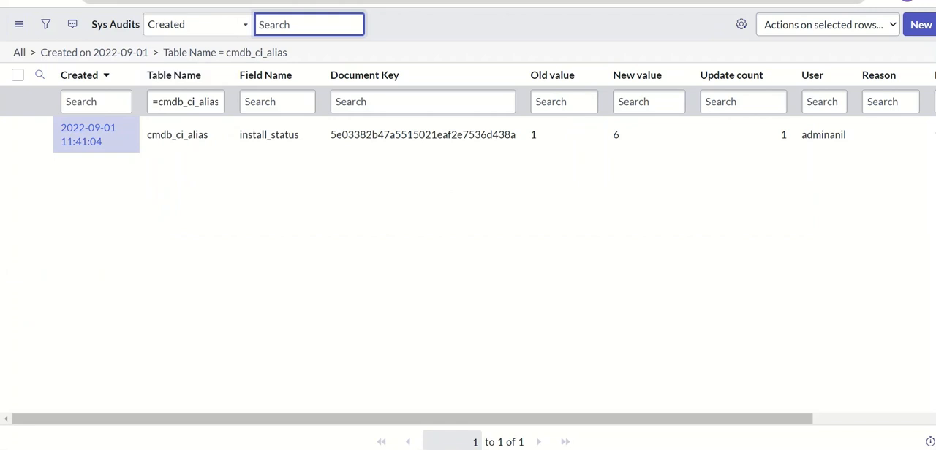
Step: Rename the "Varan explains alias" record to "Varan explains alias updated" and save it
key("ctrl+shift+Tab")
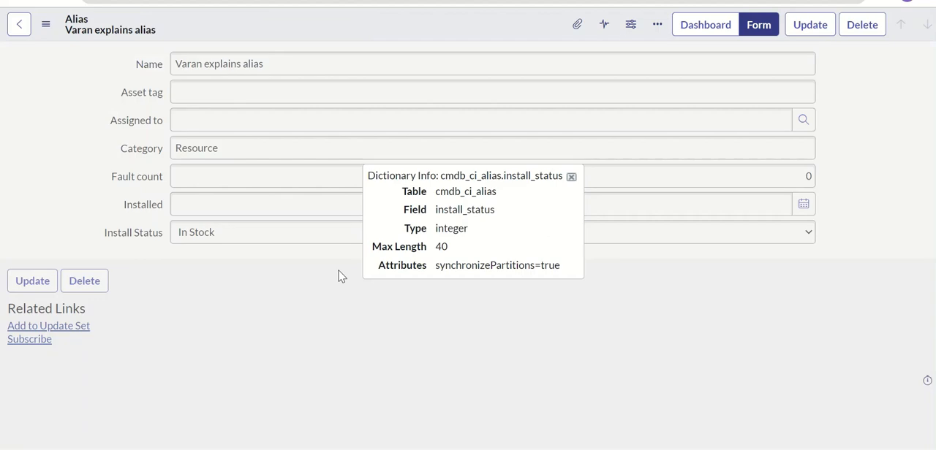
left_click(570, 176)
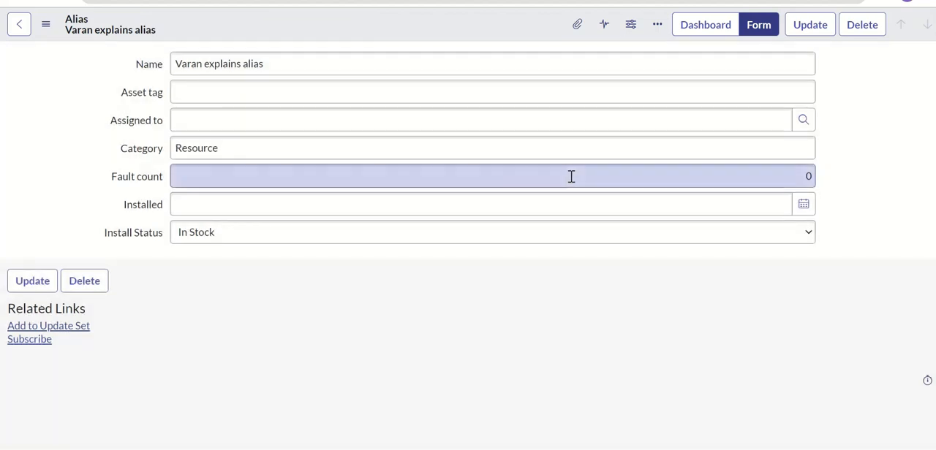
left_click(298, 59)
type("upda")
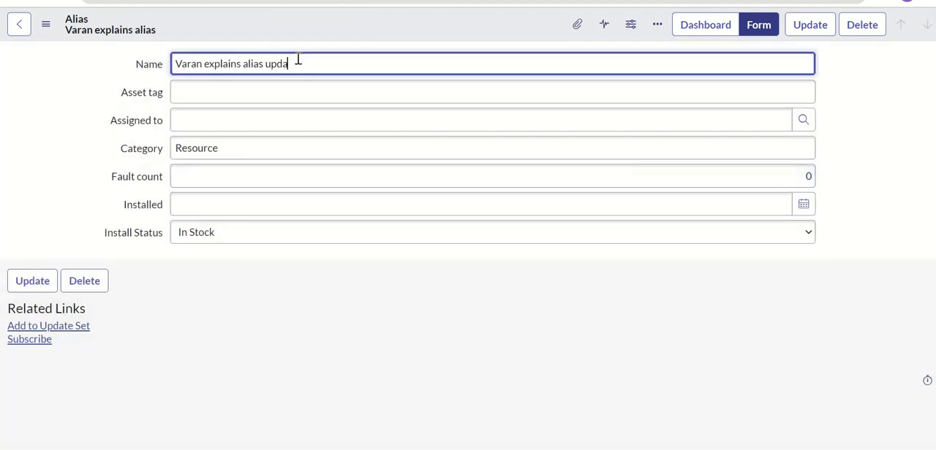
type("ted")
right_click(324, 37)
left_click(355, 46)
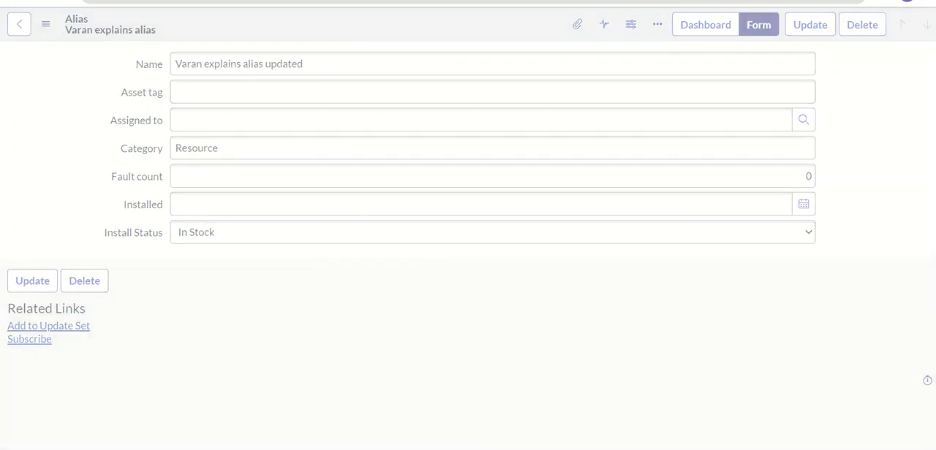
Step: Refresh the Sys Audits list filtered to cmdb_ci_alias to check for the name change
left_click(14, 2)
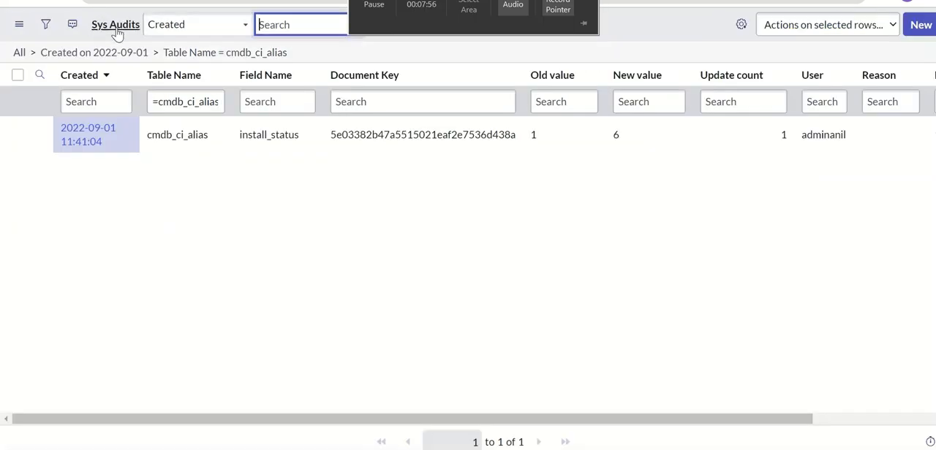
right_click(411, 30)
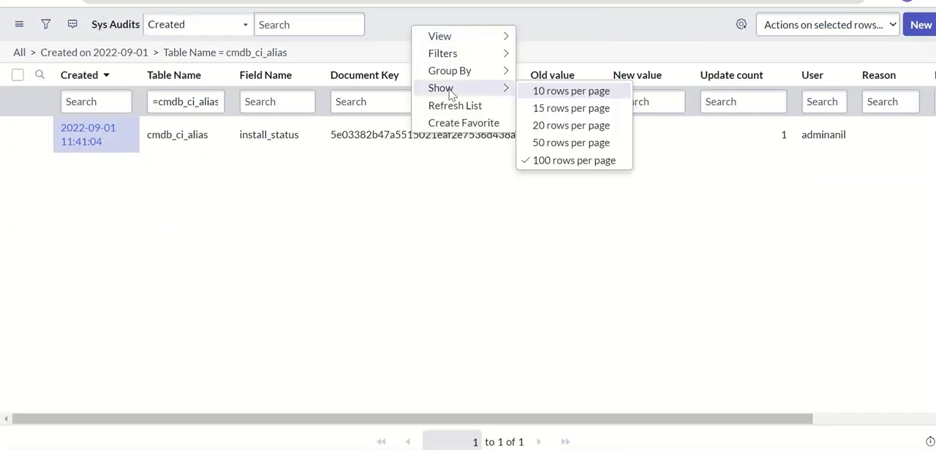
left_click(454, 105)
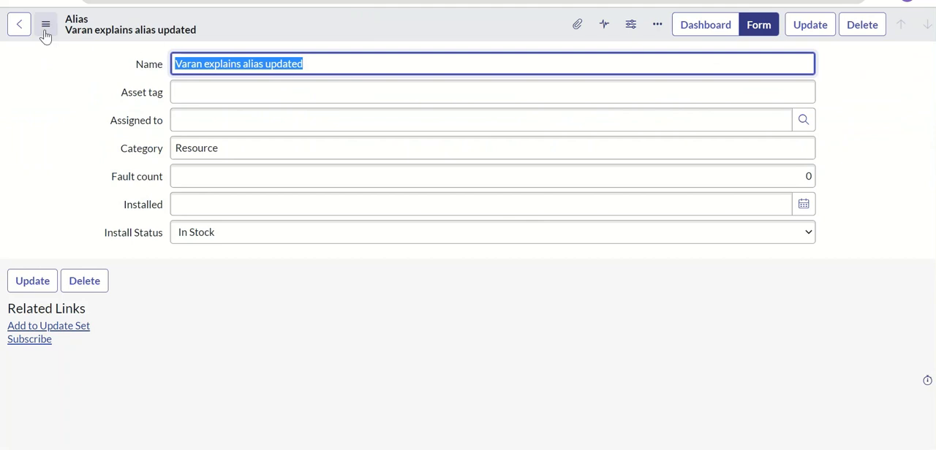
Step: Open the alias record's history list and review its audited changes against the initial field values
left_click(45, 24)
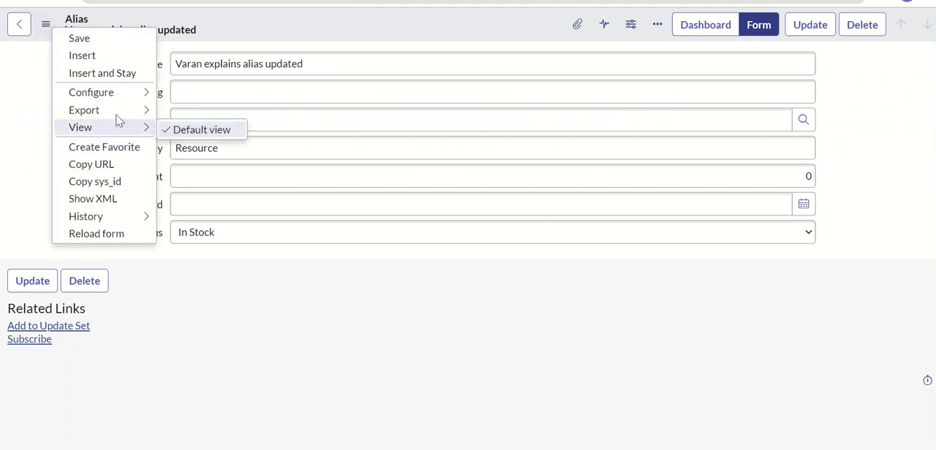
mouse_move(152, 217)
left_click(199, 239)
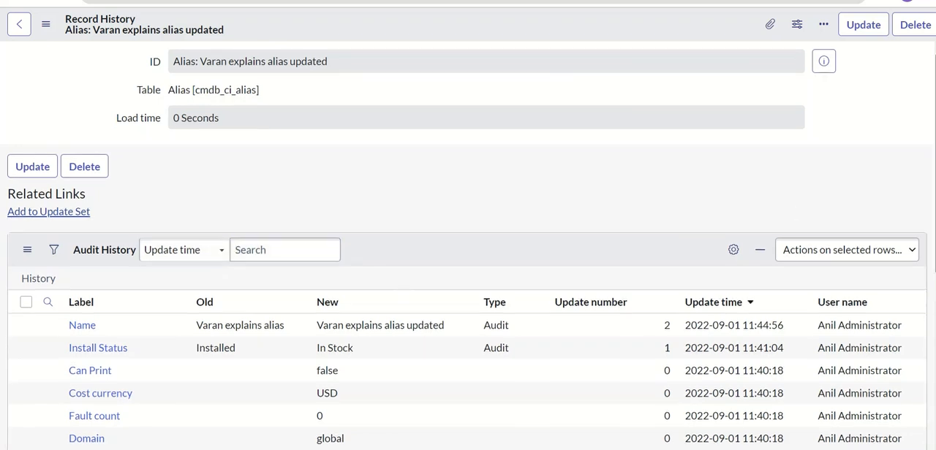
scroll(365, 220, "down", 4)
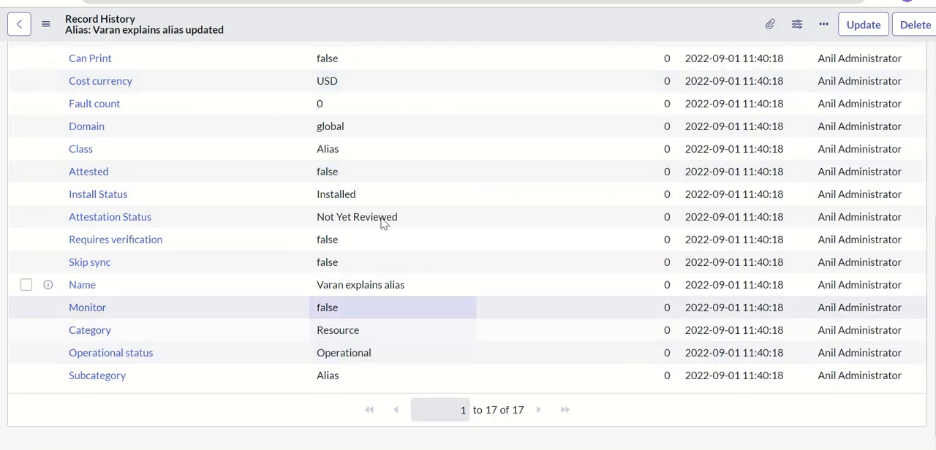
scroll(468, 227, "up", 1)
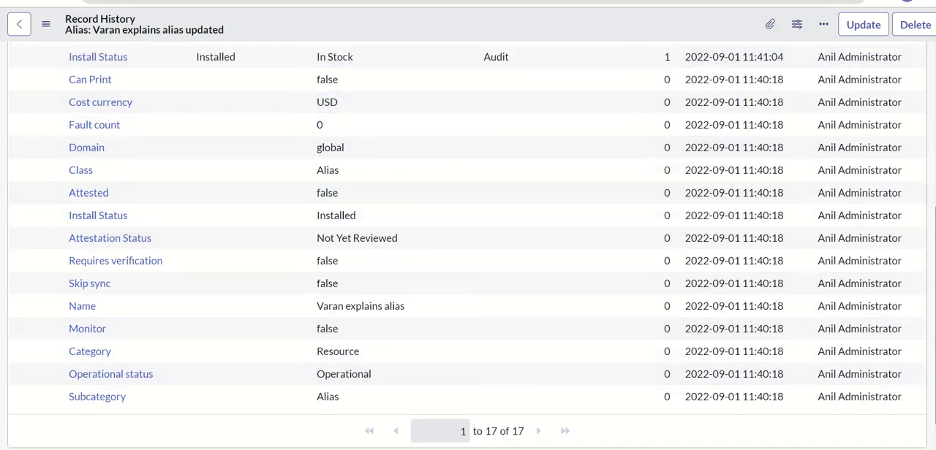
scroll(467, 226, "up", 2)
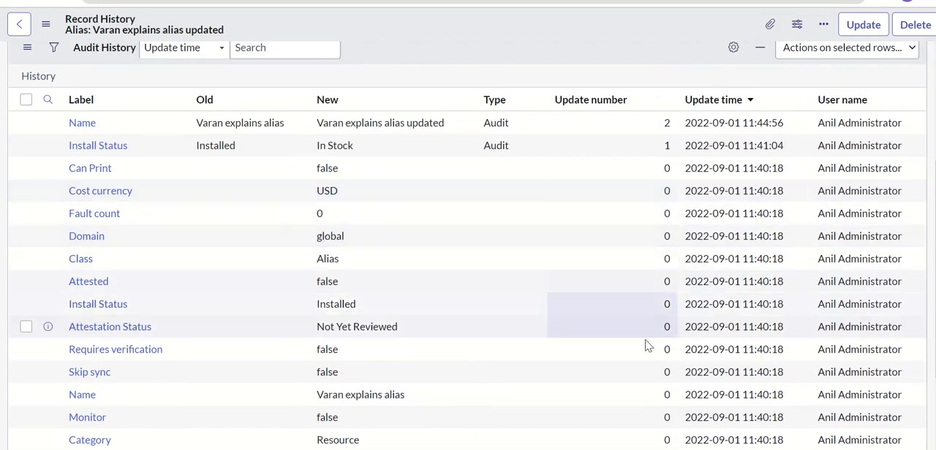
scroll(646, 346, "down", 2)
scroll(929, 146, "up", 5)
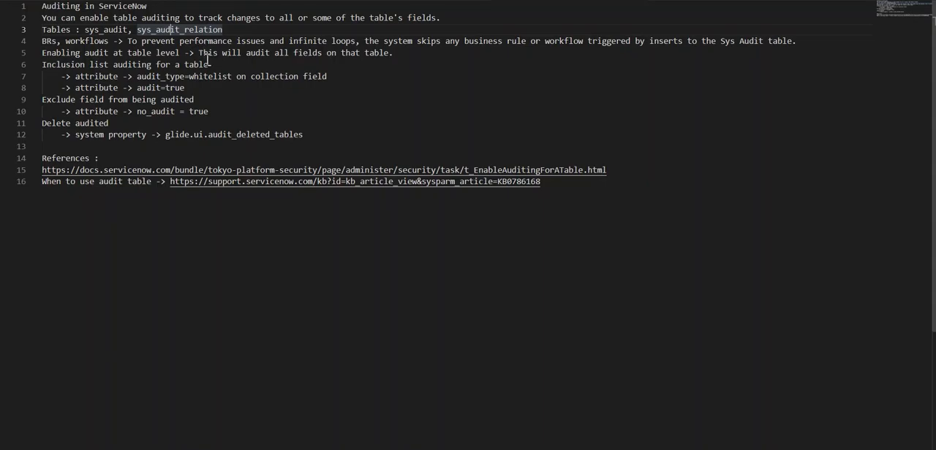
Step: Copy the attribute text "audit_type=whitelist" from the auditing notes and return to the cmdb_ci_alias dictionary entry in the browser
left_click(218, 66)
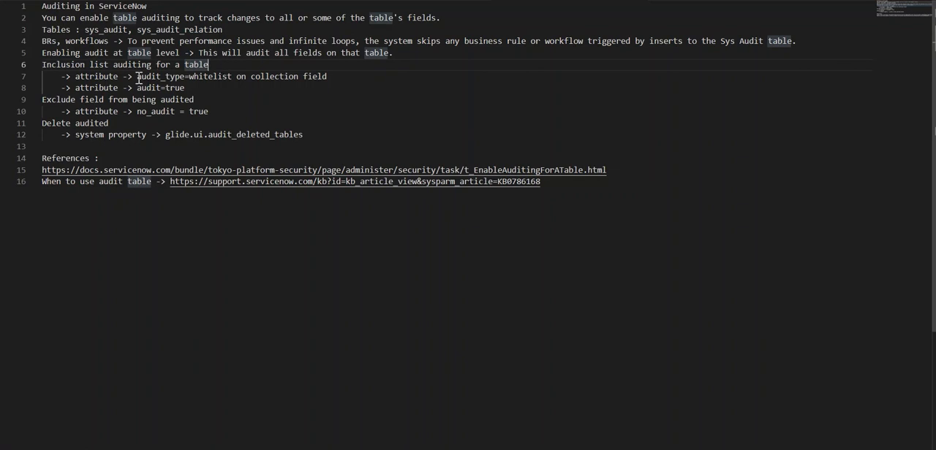
left_click_drag(138, 79, 232, 77)
key("ctrl+c")
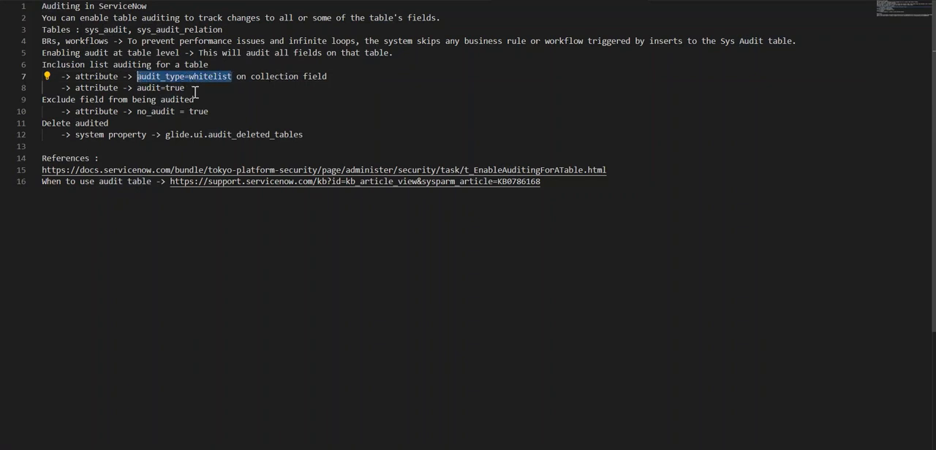
left_click(452, 449)
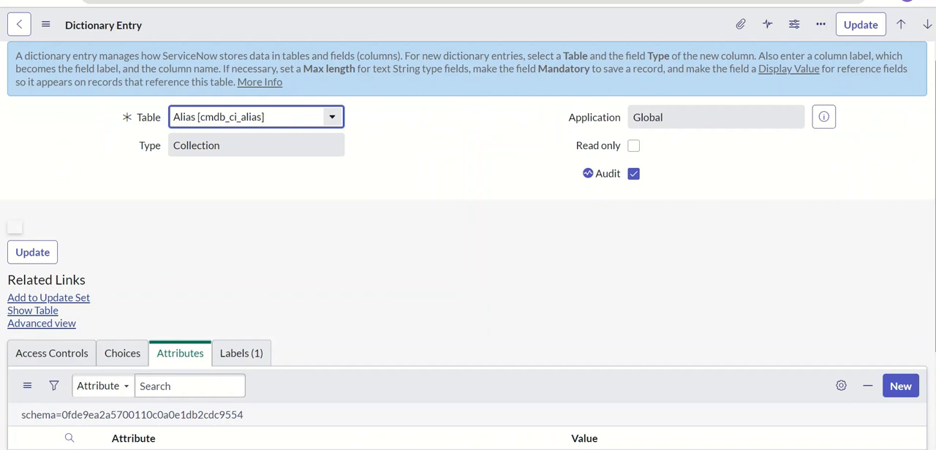
Step: Try to add a new dictionary attribute named audit_type to the cmdb_ci_alias collection entry
scroll(298, 162, "down", 2)
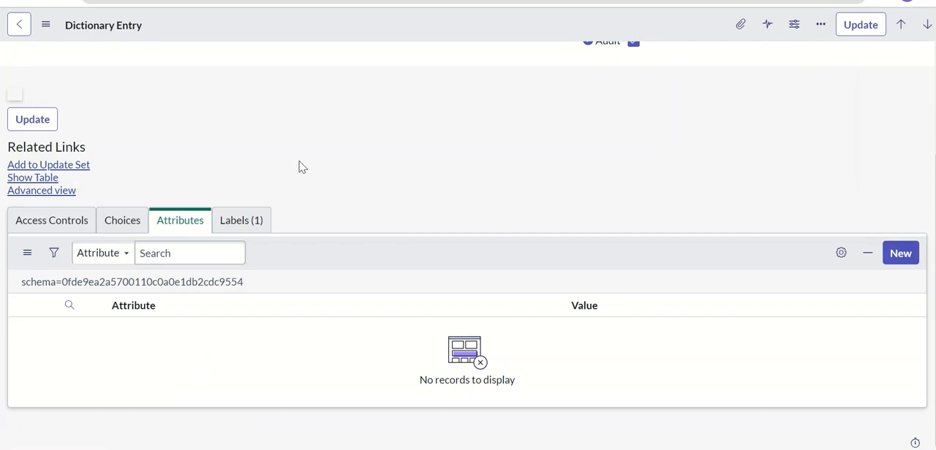
left_click(900, 254)
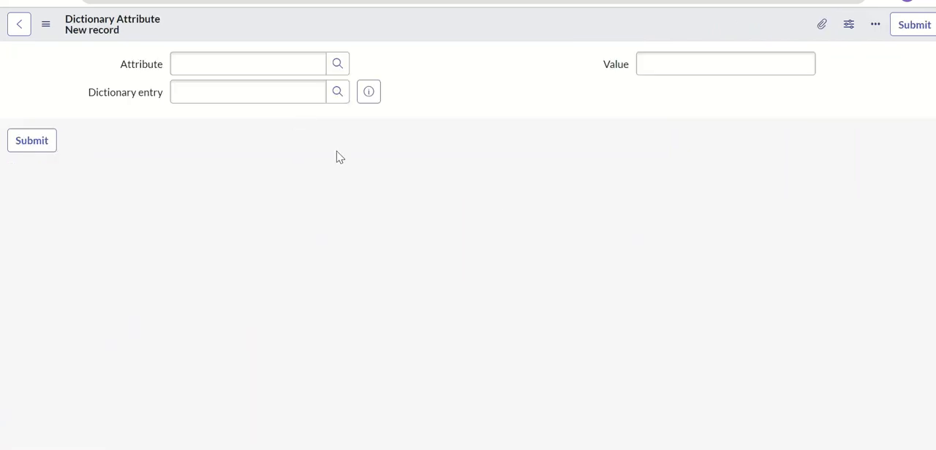
left_click(267, 61)
key("ctrl+v")
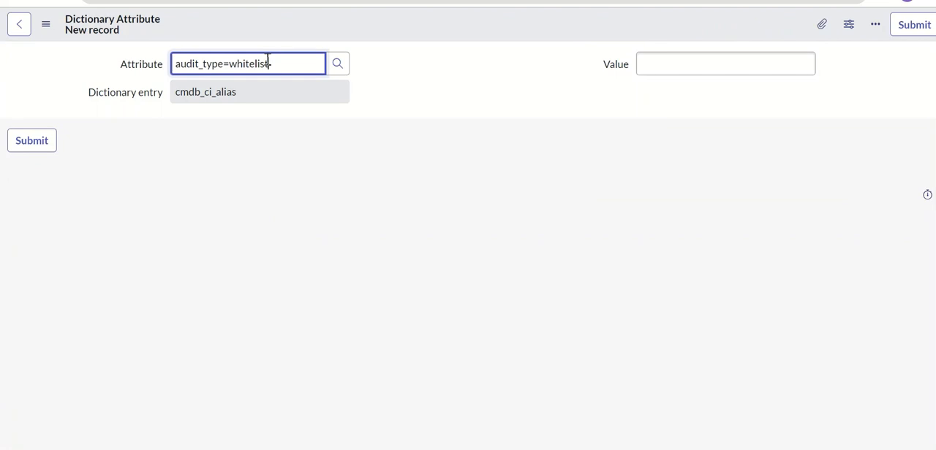
left_click_drag(224, 65, 326, 83)
key("BackSpace")
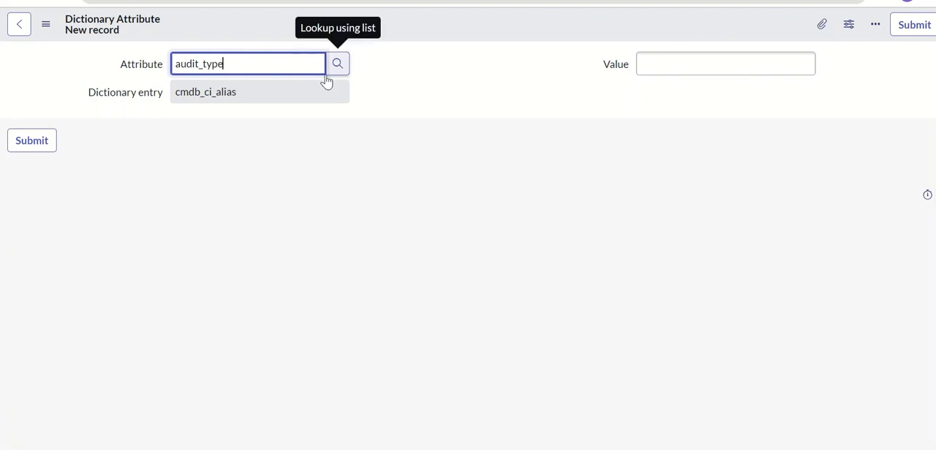
left_click(662, 70)
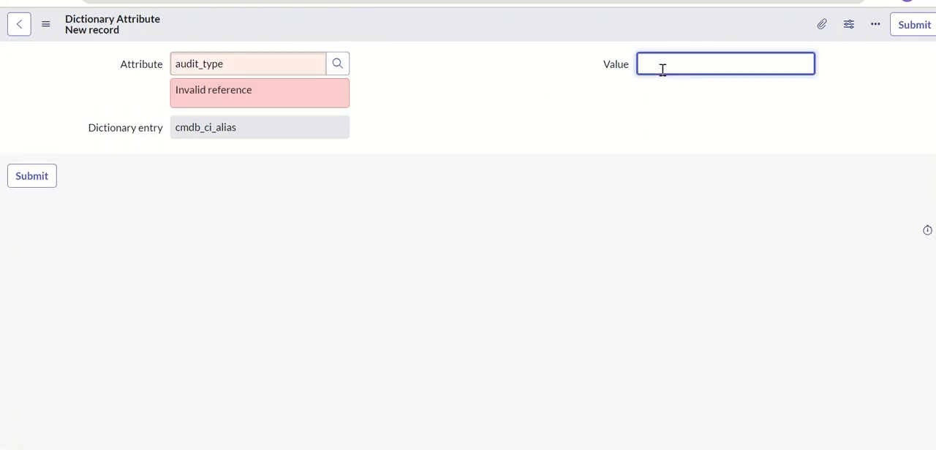
Step: Try to find the attribute by looking up "audi" in the dictionary attributes, and clear the Attribute field
left_click(240, 63)
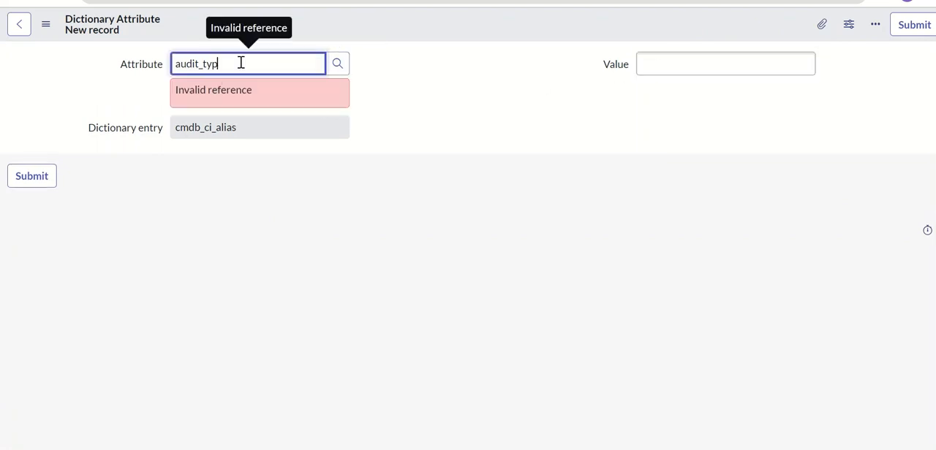
key("BackSpace")
key("BackSpace")
key("BackSpace")
key("BackSpace")
key("BackSpace")
left_click(337, 64)
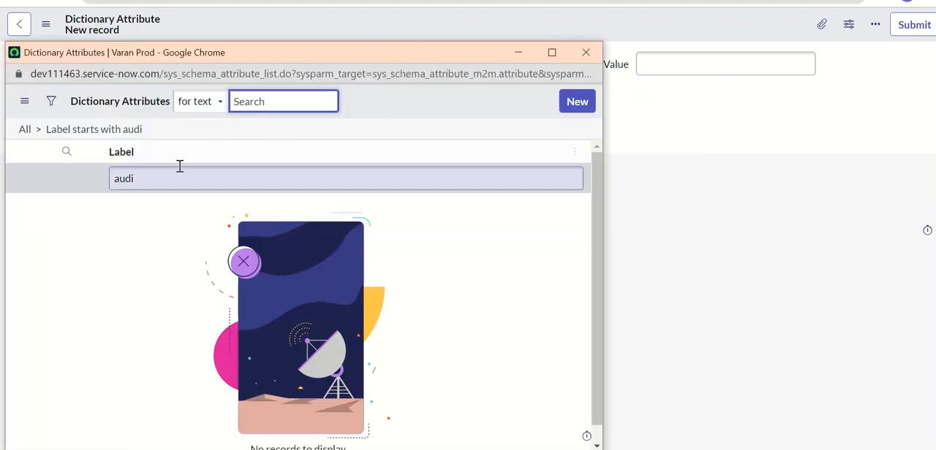
left_click(586, 51)
double_click(227, 63)
key("BackSpace")
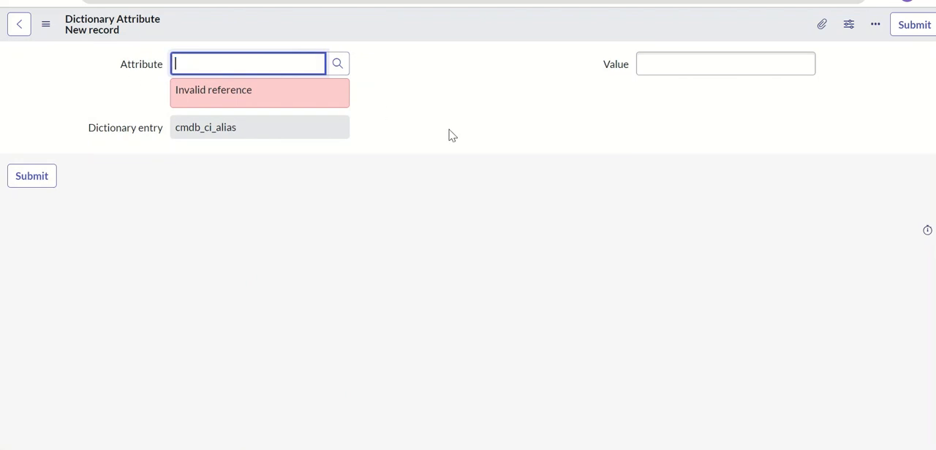
Step: Search the full dictionary attributes lookup for "audit" and close the lookup without choosing an attribute
left_click(339, 65)
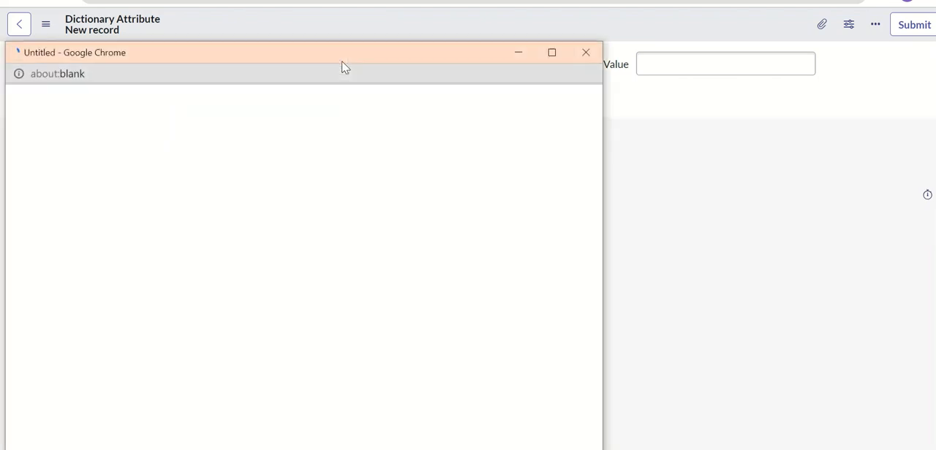
left_click(246, 182)
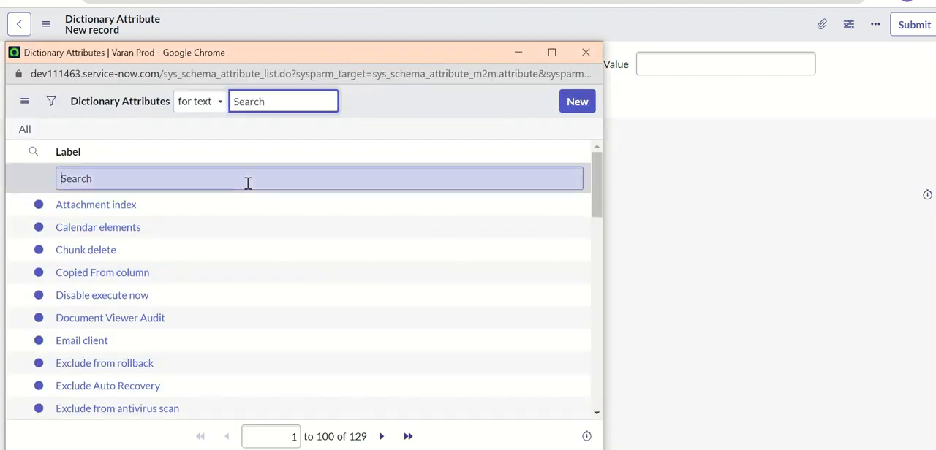
type("audit")
key("Return")
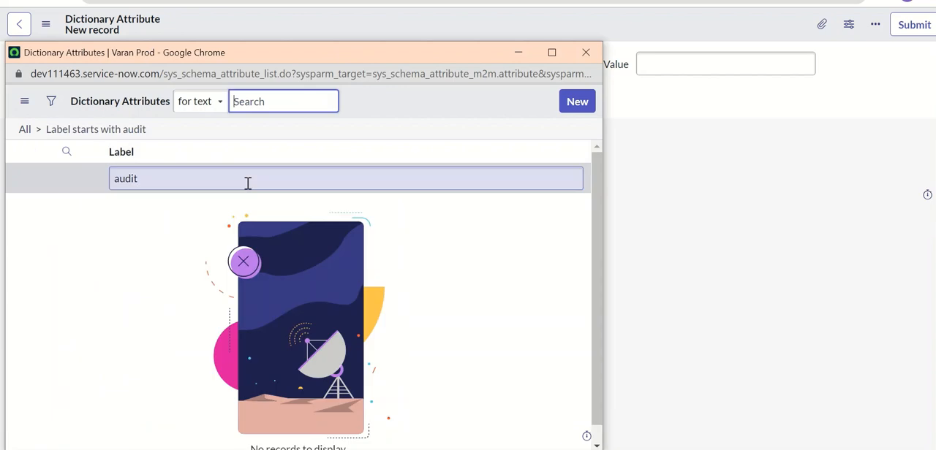
key("BackSpace")
key("BackSpace")
key("BackSpace")
key("BackSpace")
key("BackSpace")
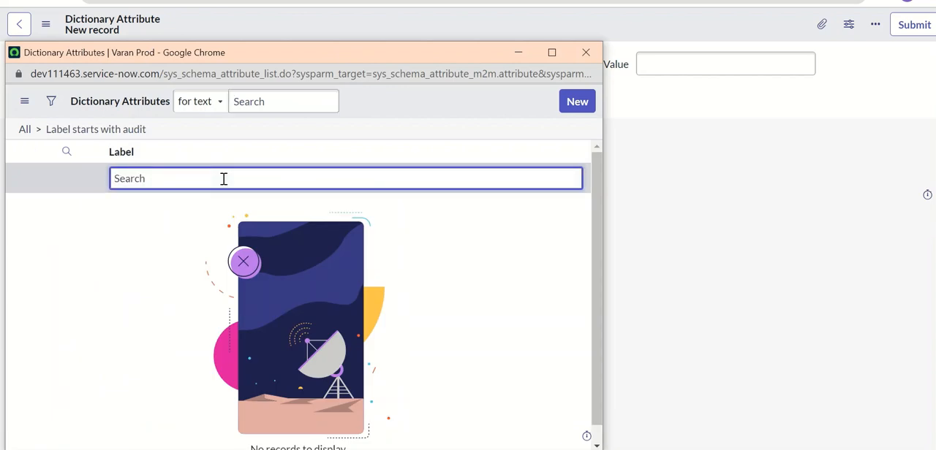
left_click(271, 102)
type("au")
key("BackSpace")
key("BackSpace")
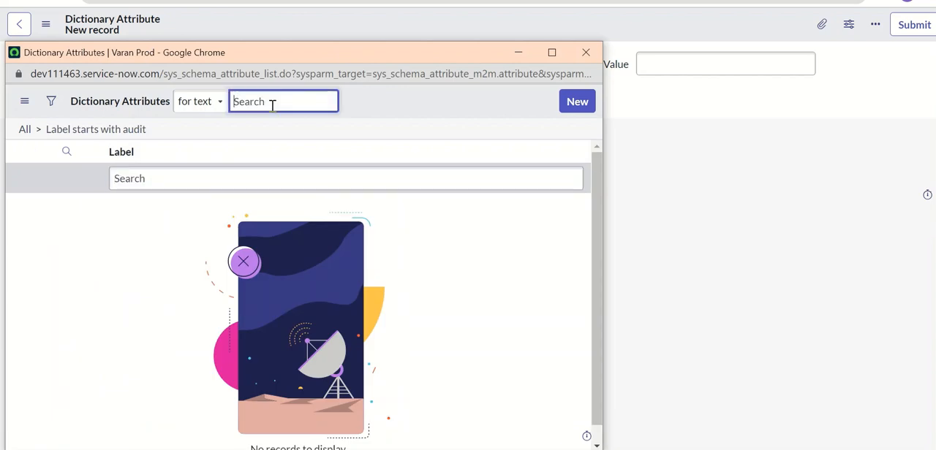
left_click(590, 49)
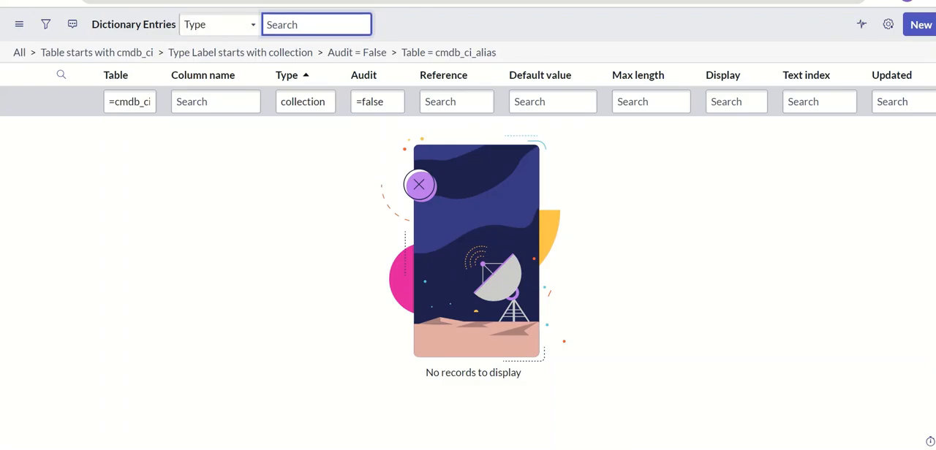
Step: Set the Attributes field of the cmdb_ci_alias collection dictionary entry to audit_type=whitelist in the advanced view and save the entry
key("ctrl+Tab")
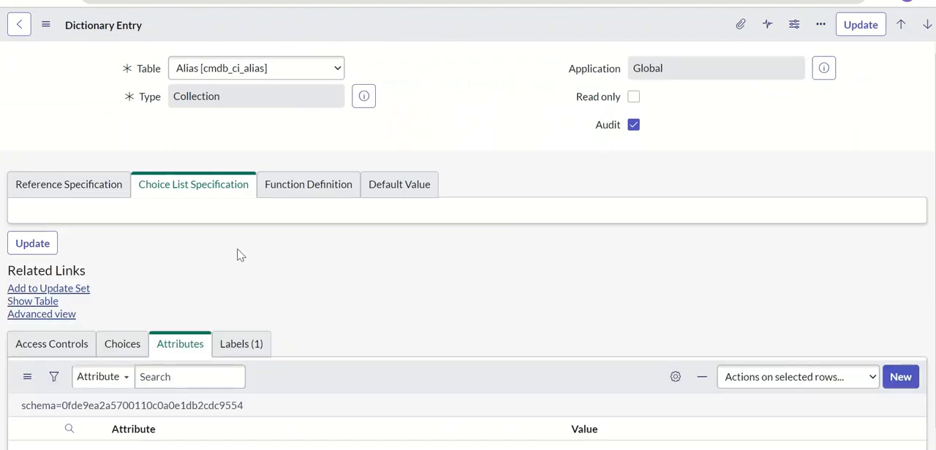
left_click(65, 335)
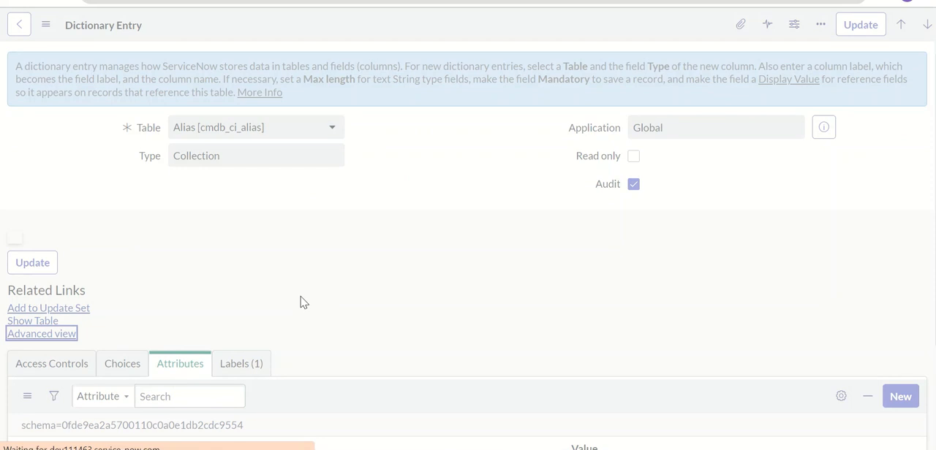
left_click(261, 191)
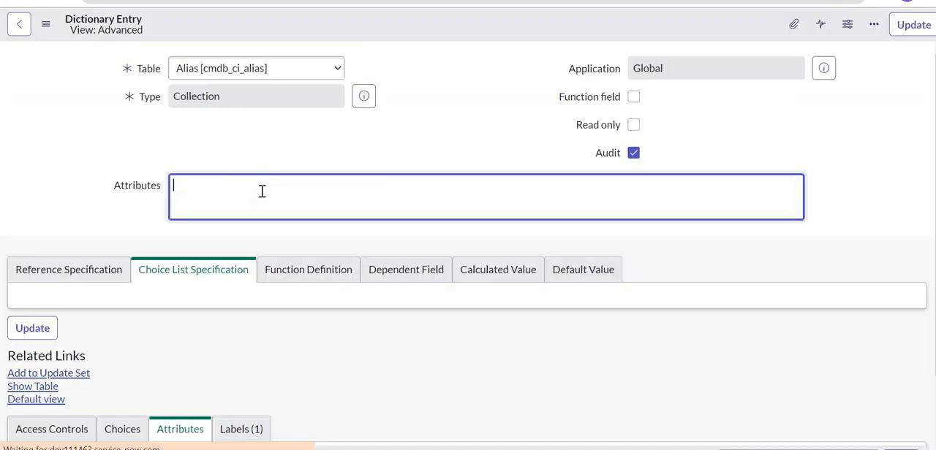
type("audi")
key("ctrl+a")
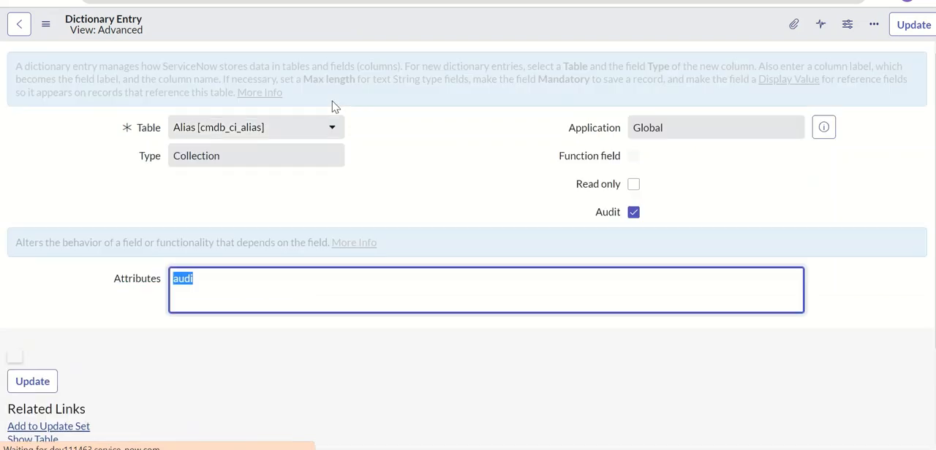
key("alt+Tab")
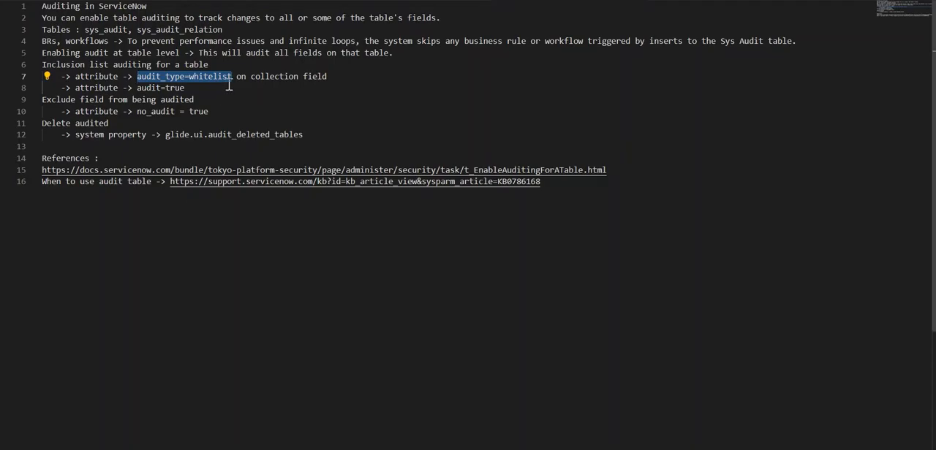
key("alt+Tab")
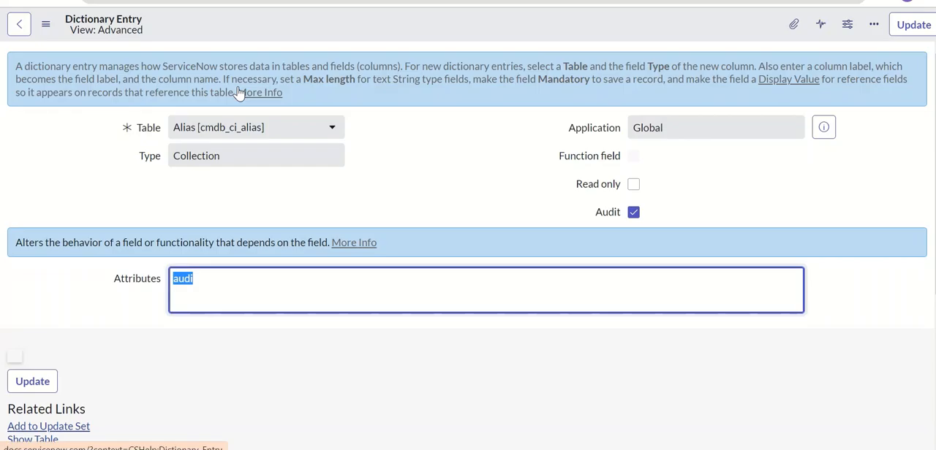
type("audit_type=whitelist")
right_click(382, 21)
left_click(402, 31)
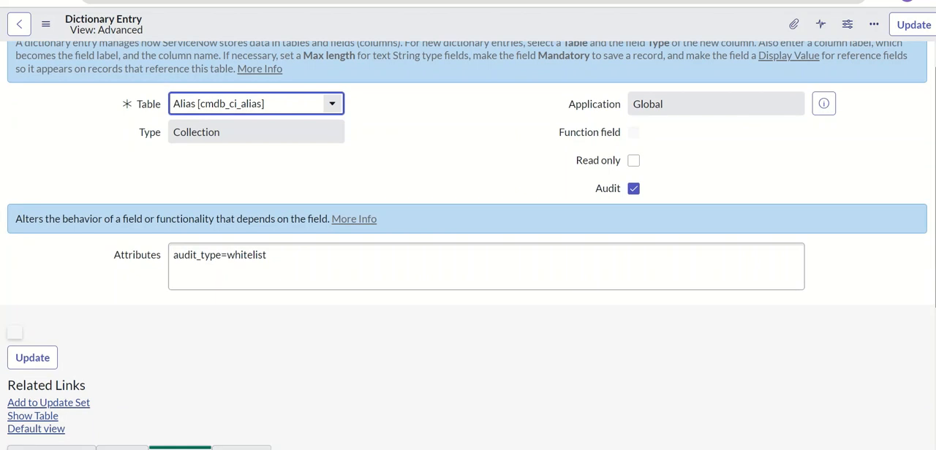
Step: Refresh the entry's related Attributes list twice and check the Attributes field on the form
scroll(468, 292, "down", 3)
right_click(375, 249)
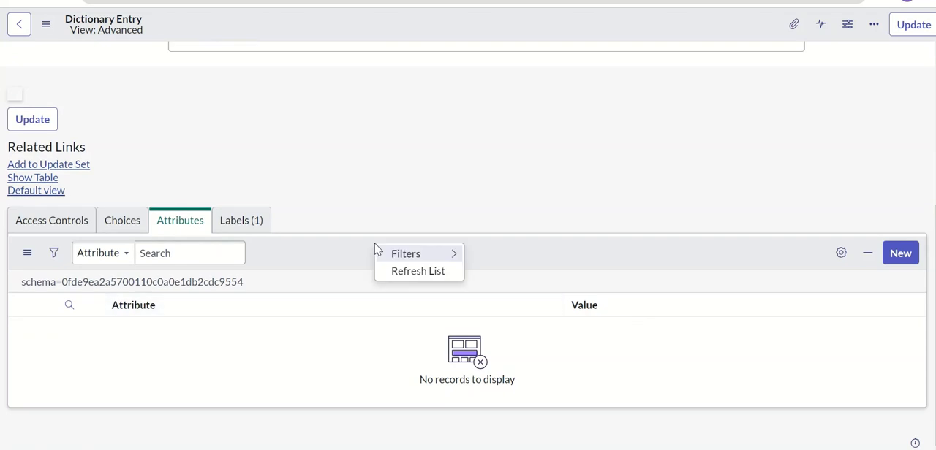
left_click(406, 270)
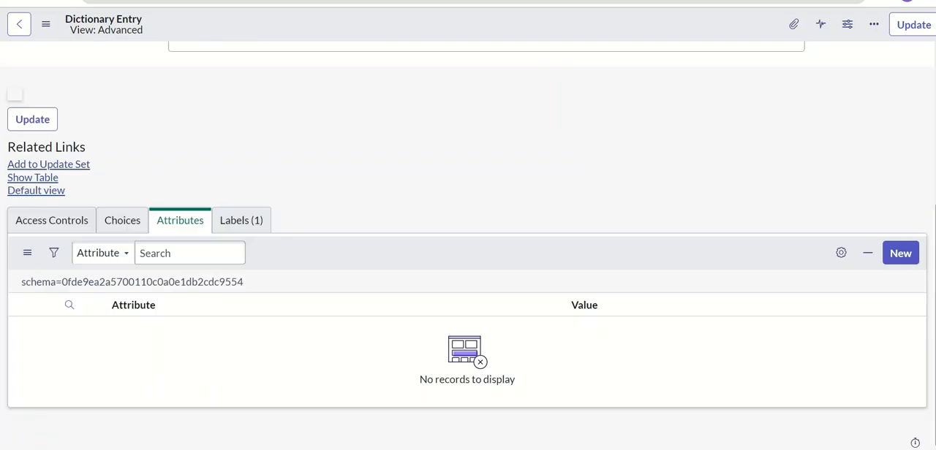
right_click(455, 270)
left_click(487, 293)
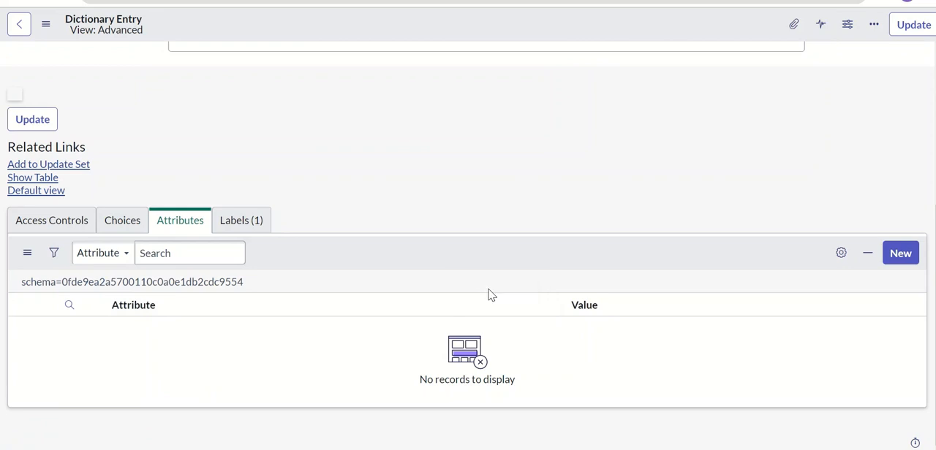
scroll(929, 114, "up", 4)
left_click(303, 271)
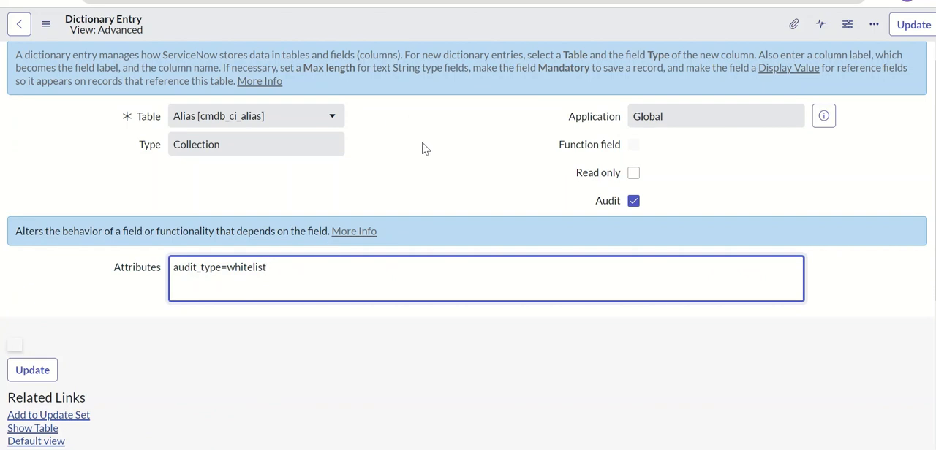
Step: Copy the attribute text "audit=true" from the auditing notes and return to the dictionary entry in the browser
left_click(488, 449)
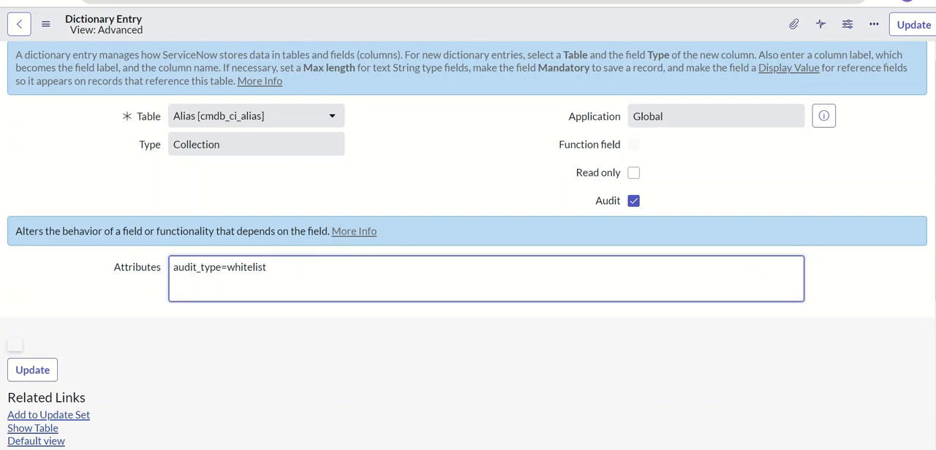
left_click(196, 89)
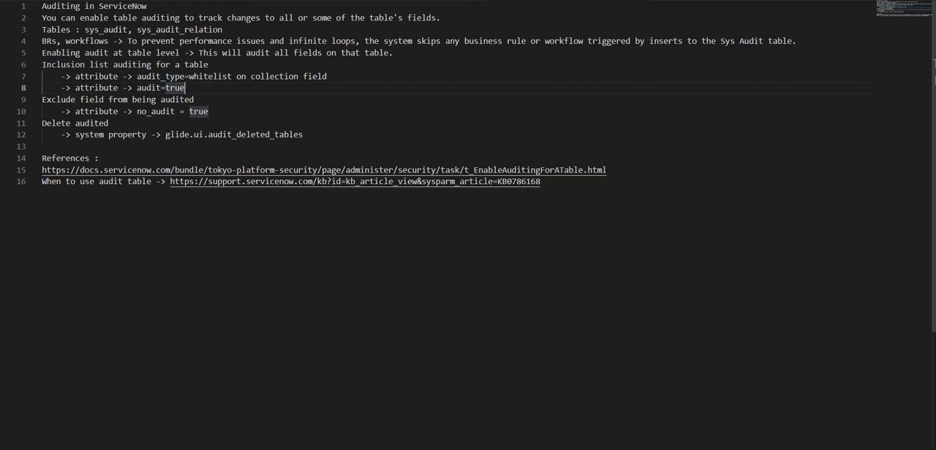
left_click(465, 449)
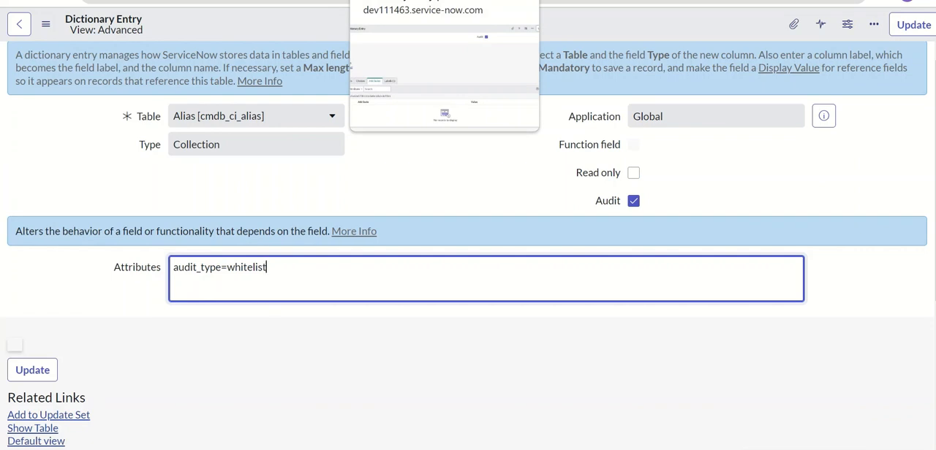
Step: Go through the open audit and history pages to the form of the updated Alias record
left_click(475, 1)
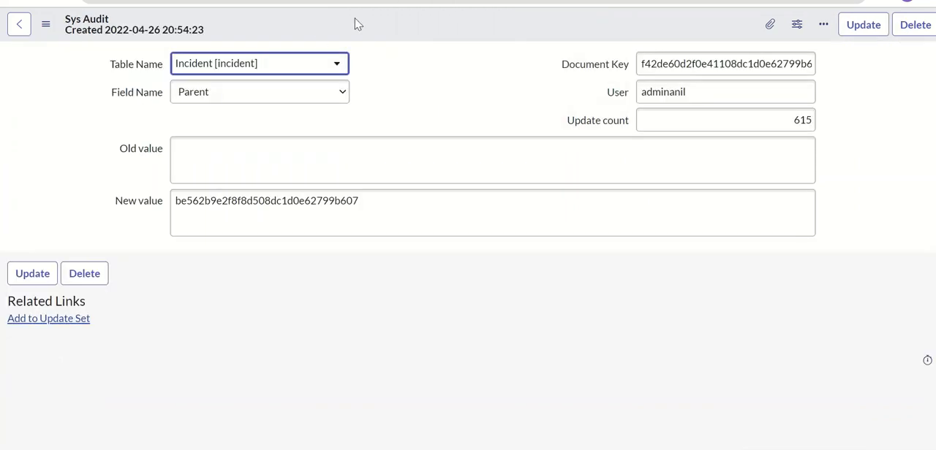
key("ctrl+Tab")
key("ctrl+Tab")
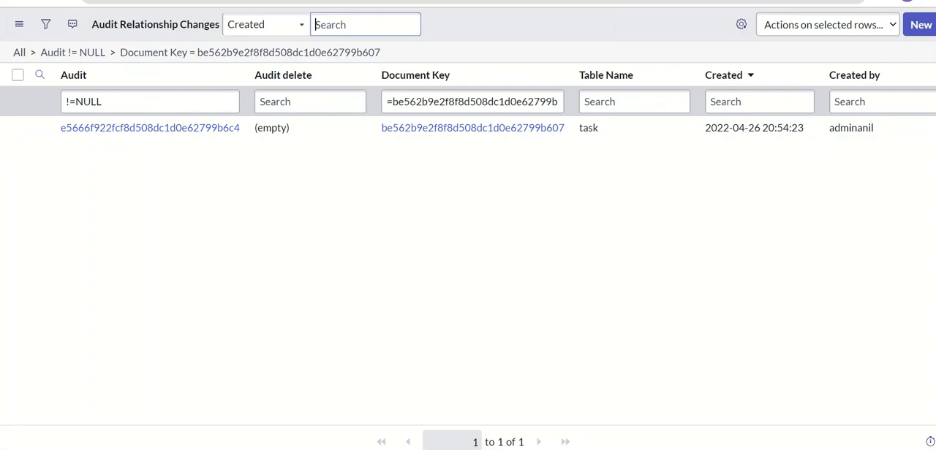
left_click(143, 0)
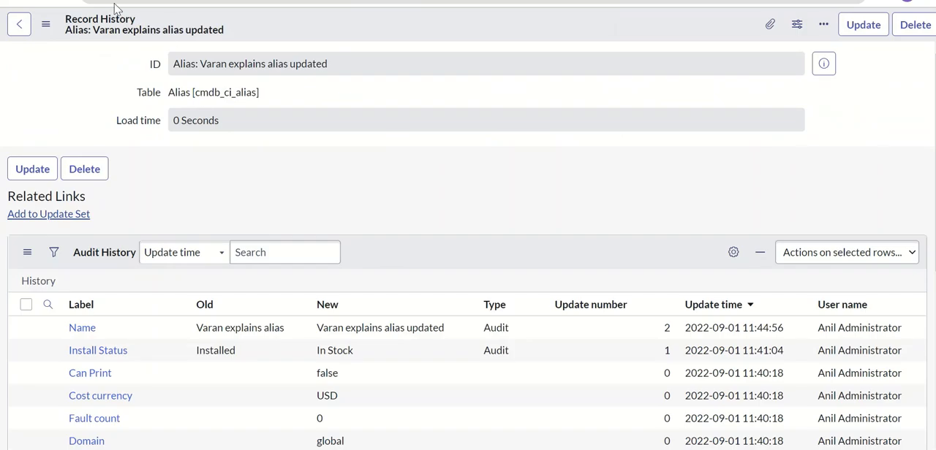
left_click(38, 1)
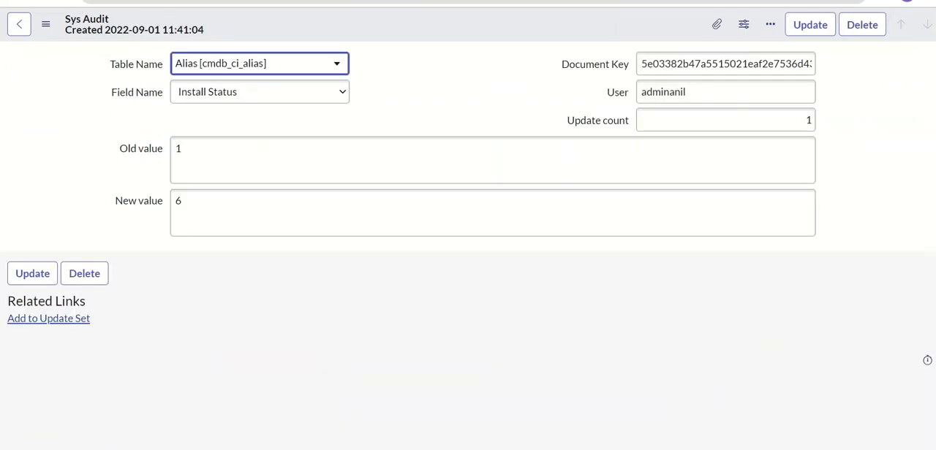
left_click(44, 0)
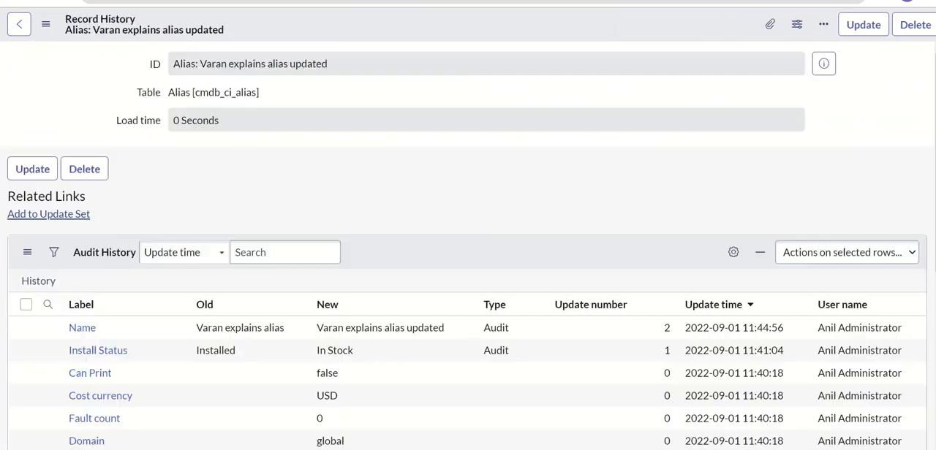
left_click(11, 1)
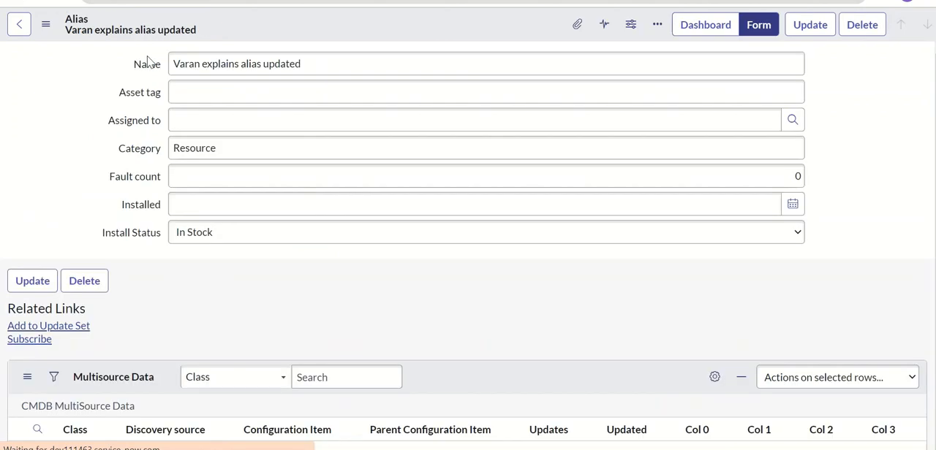
Step: Open the dictionary entry of the Alias record's Name field and show it in the advanced view
left_click(151, 66)
right_click(152, 69)
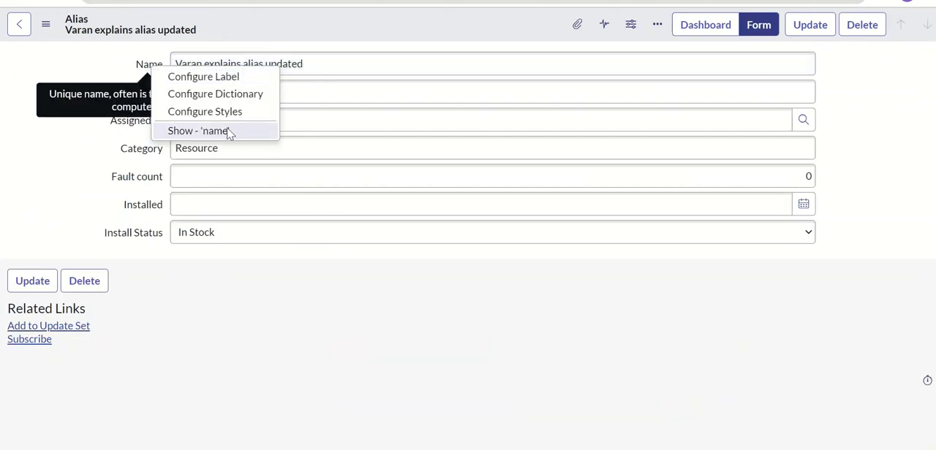
left_click(240, 101)
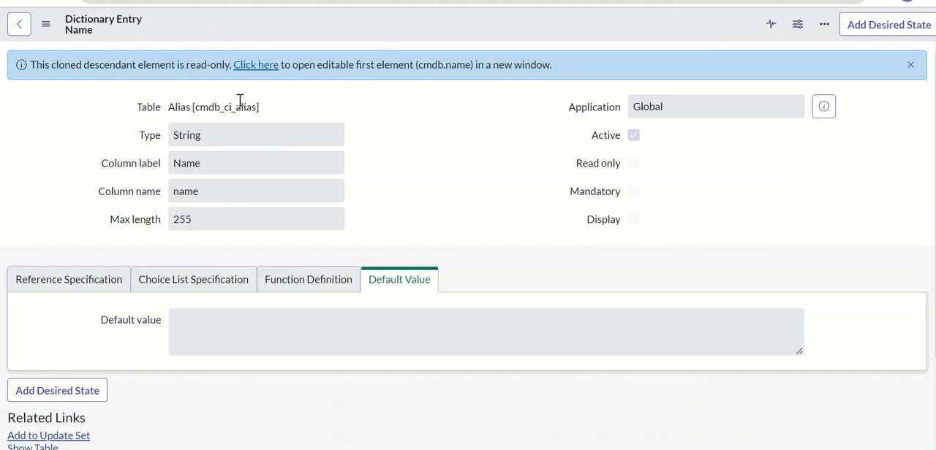
scroll(797, 342, "down", 3)
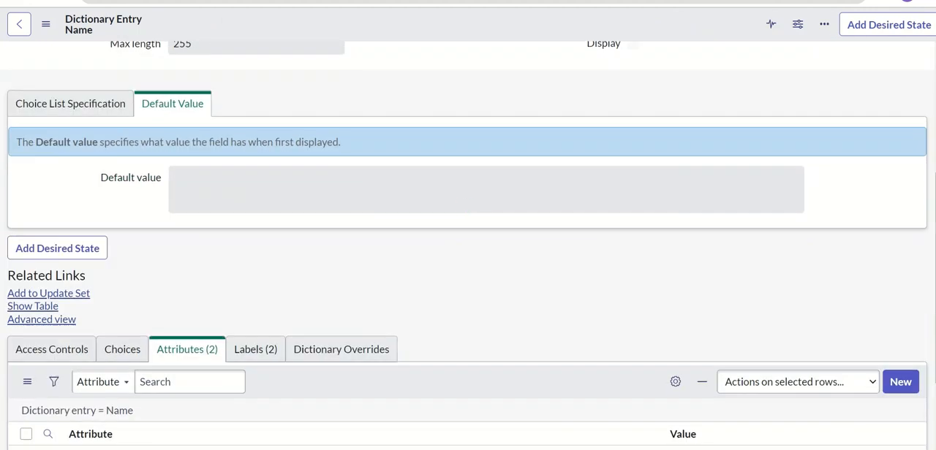
left_click(42, 321)
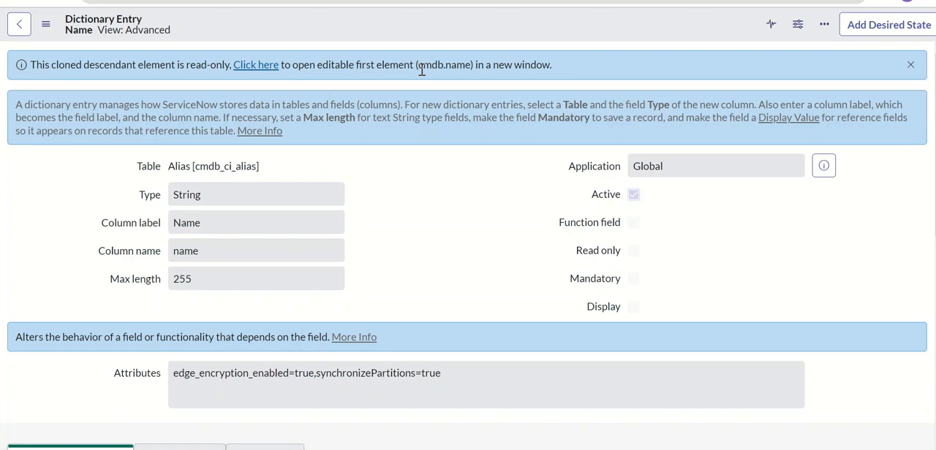
Step: Open the editable first element cmdb.name of the read-only Name entry and show it in the advanced view
left_click_drag(418, 64, 472, 64)
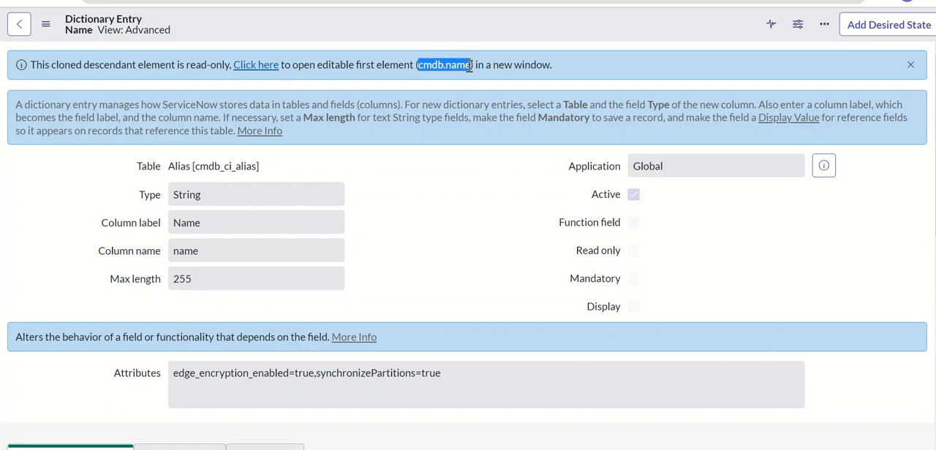
left_click(255, 65)
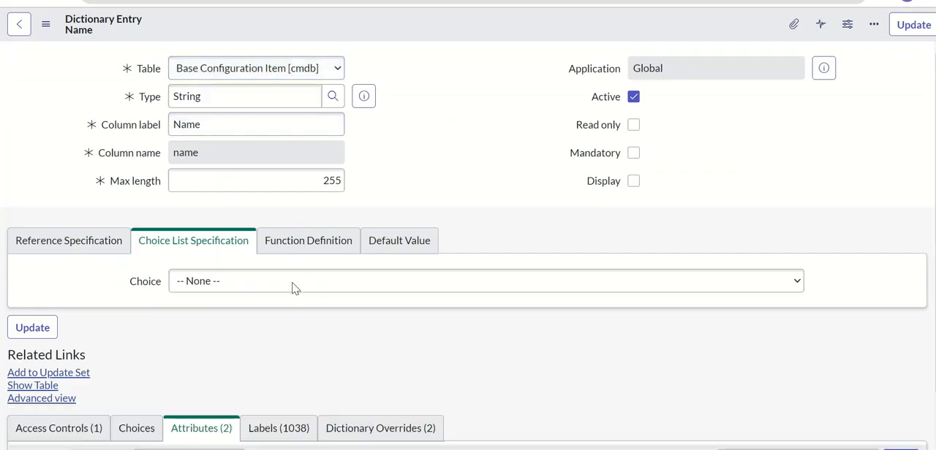
scroll(263, 304, "down", 2)
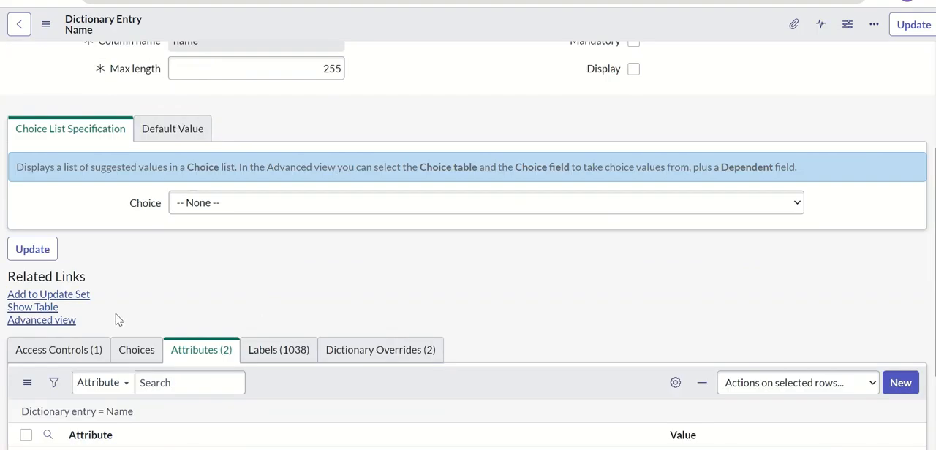
left_click(64, 324)
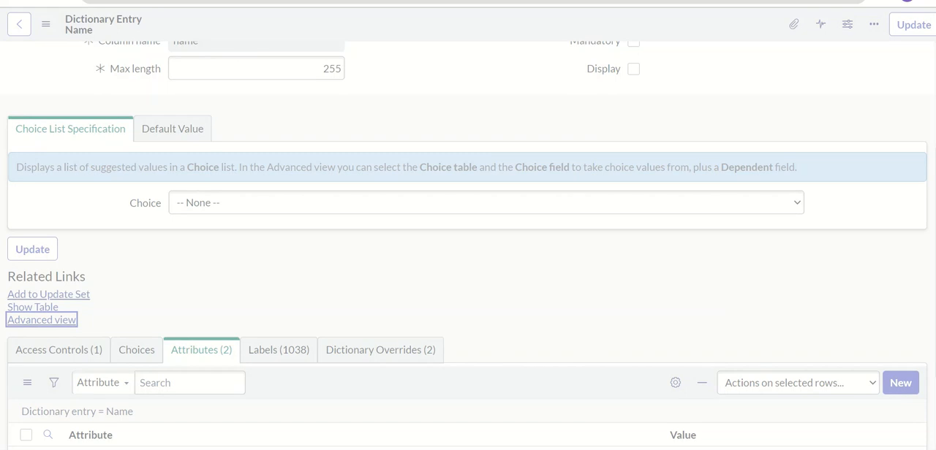
Step: Append ",audit=true" to the existing Attributes of the cmdb Name dictionary entry and save the entry
left_click(382, 3)
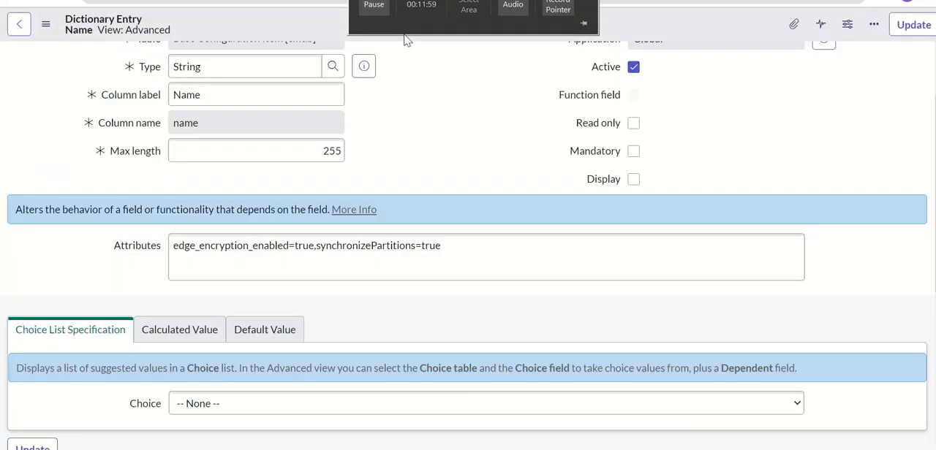
left_click(470, 247)
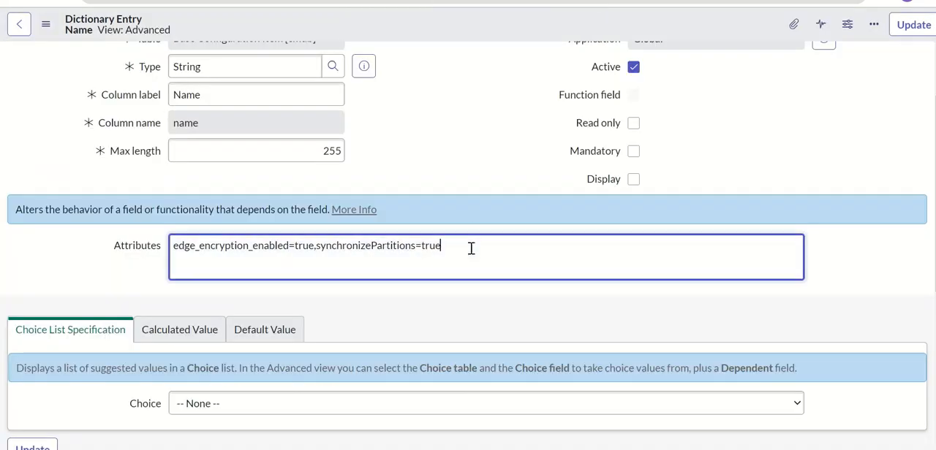
type(",")
type("audit_type=whitelist")
key("ctrl+z")
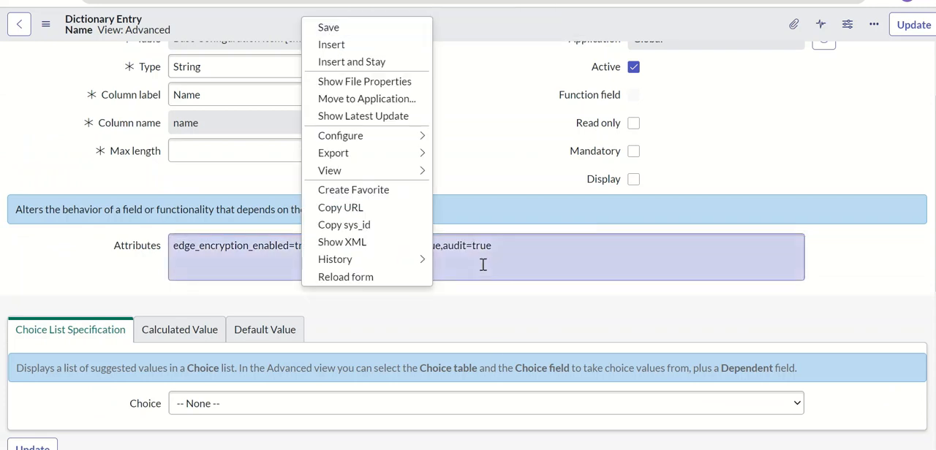
left_click(489, 256)
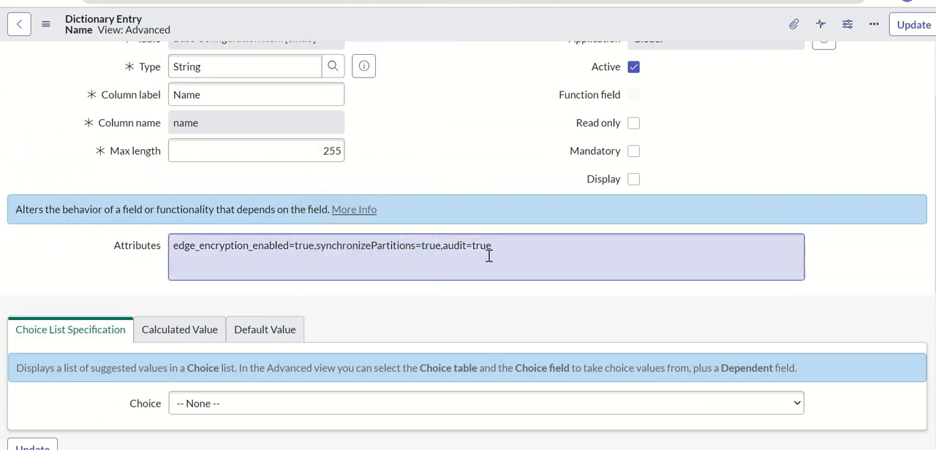
right_click(379, 32)
left_click(395, 43)
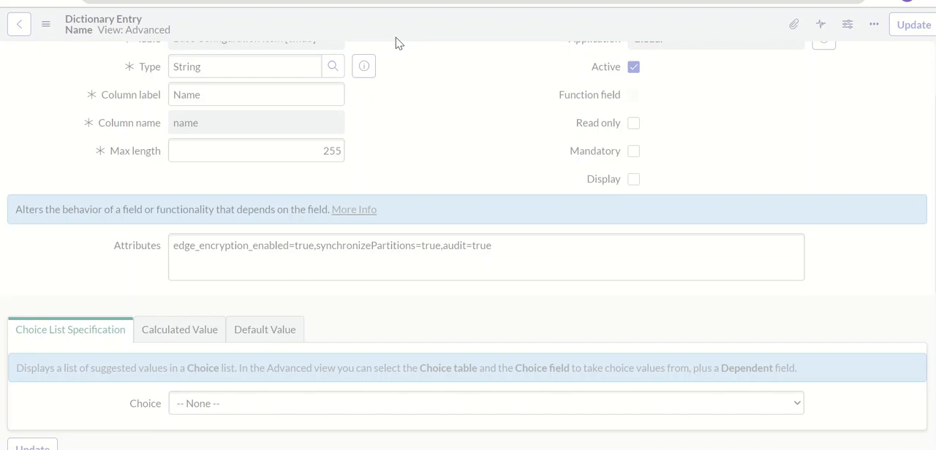
Step: Switch to the auditing notes and review the audit_type=whitelist line for inclusion-list auditing
key("alt+Tab")
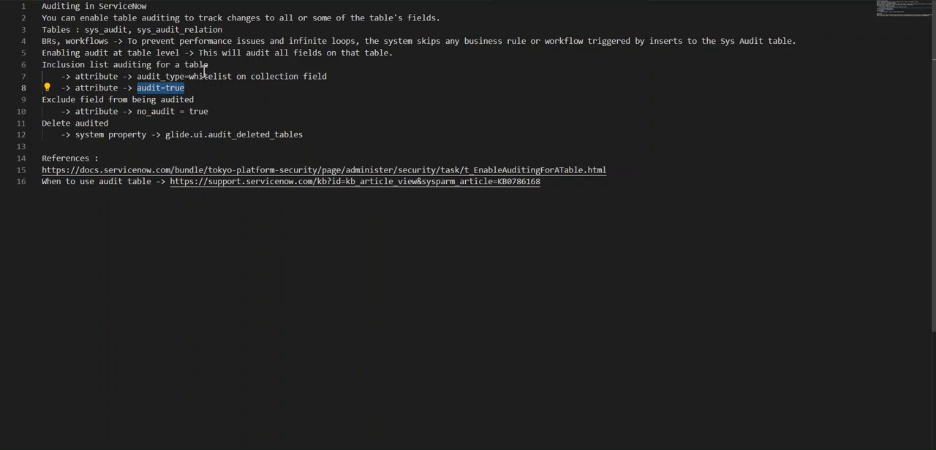
left_click_drag(136, 76, 236, 76)
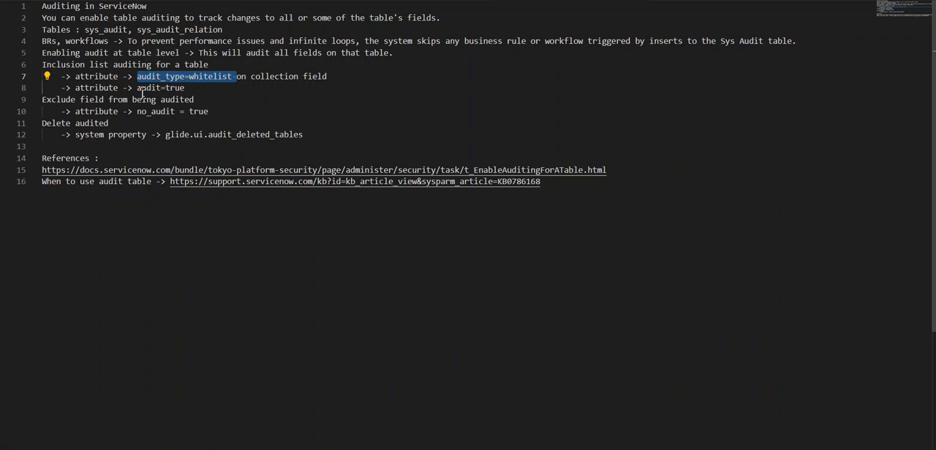
left_click(233, 76)
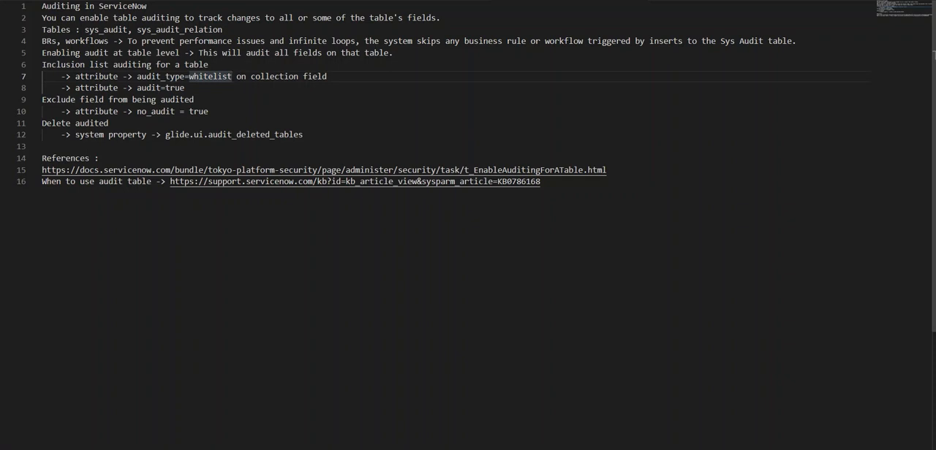
Step: Return to the Alias record, set its Name to "Varan explains alias updated 2" and Install Status to On Order, and save it
key("alt+Tab")
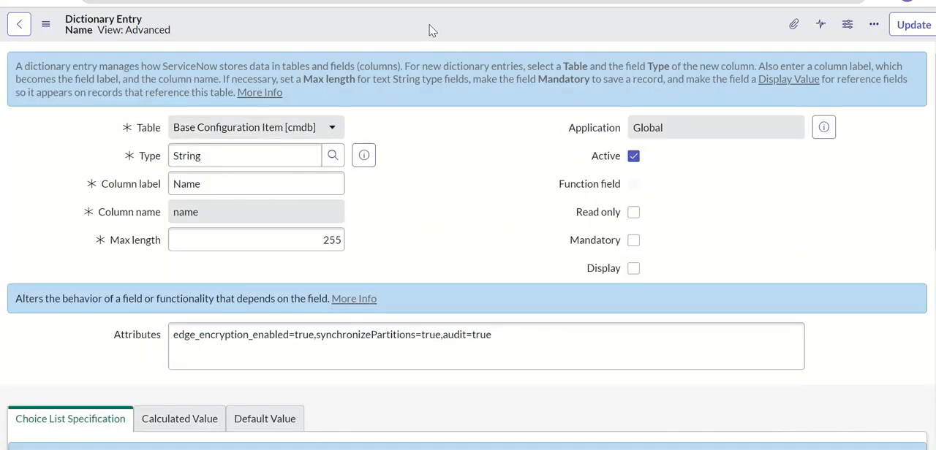
left_click(433, 1)
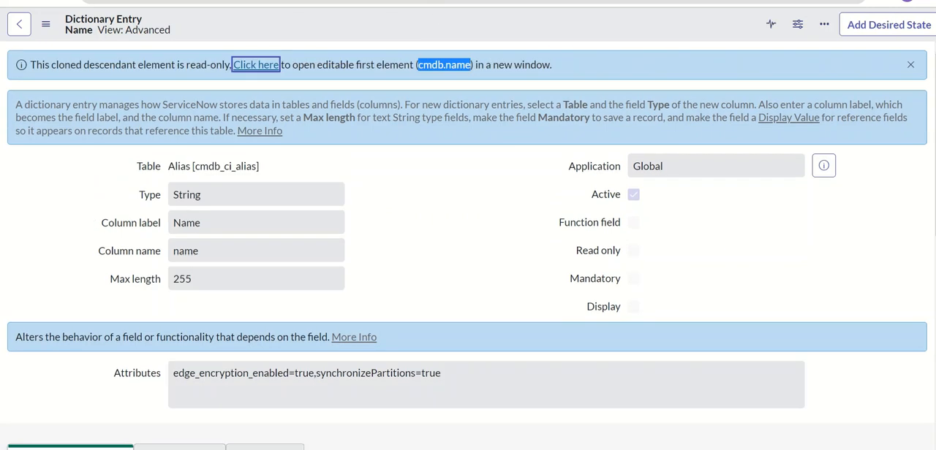
key("alt+Tab")
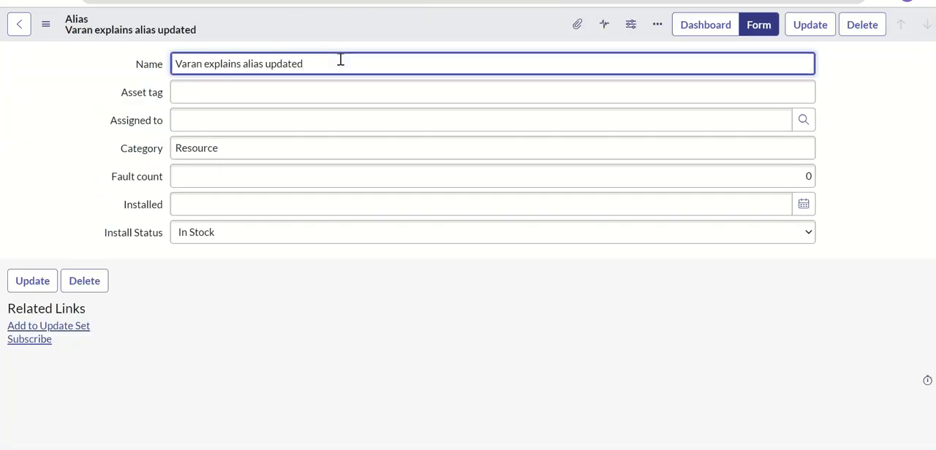
type("2")
left_click(303, 234)
left_click(244, 315)
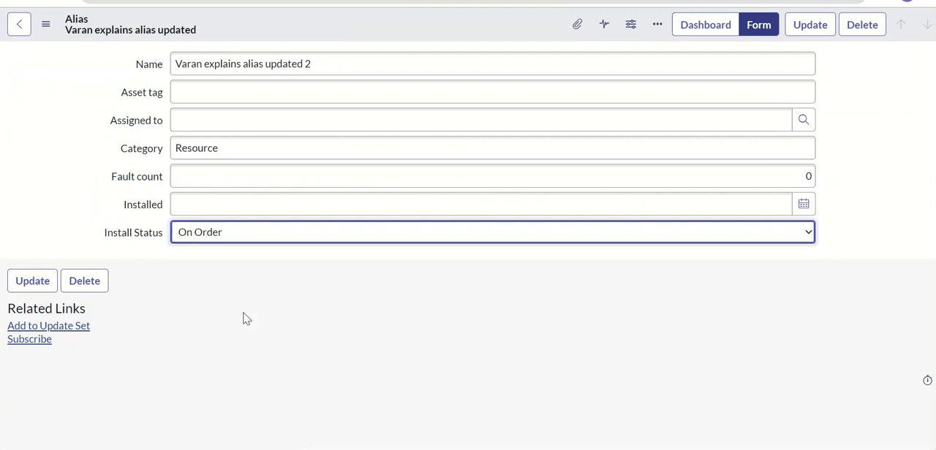
right_click(429, 39)
left_click(454, 47)
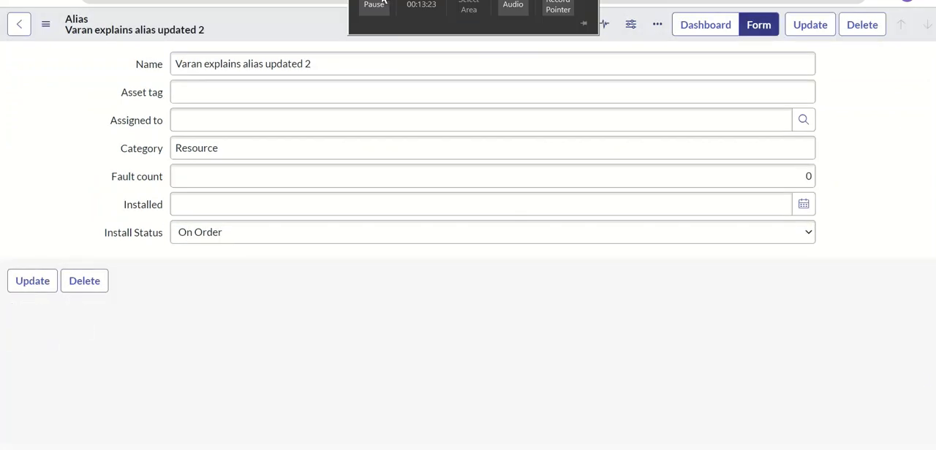
Step: Check the Sys Audits list filtered to cmdb_ci_alias for entries from the latest Alias update
left_click(382, 1)
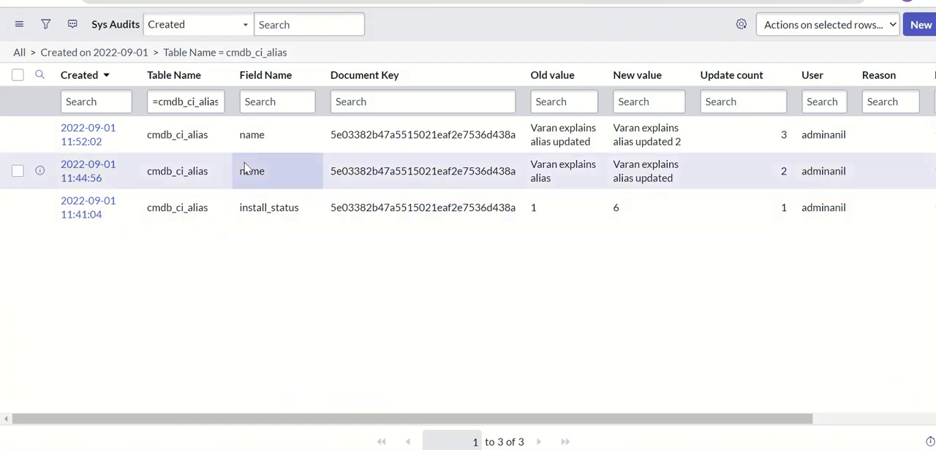
left_click(92, 137)
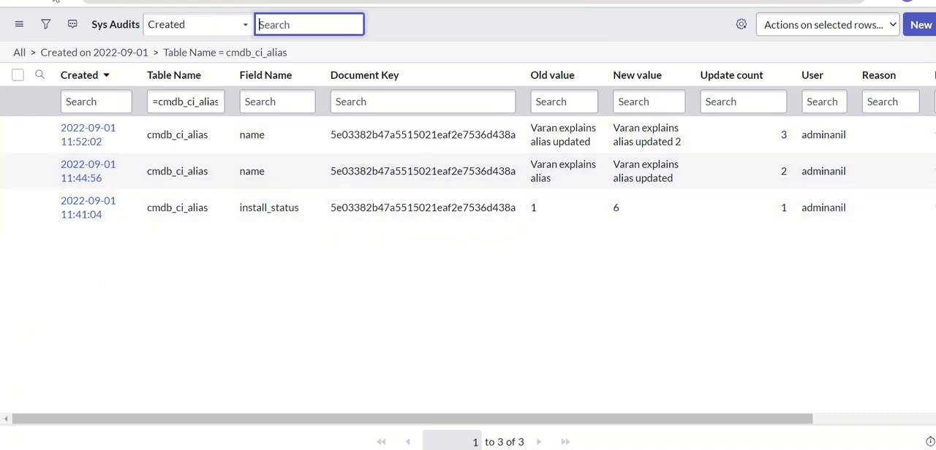
left_click(57, 0)
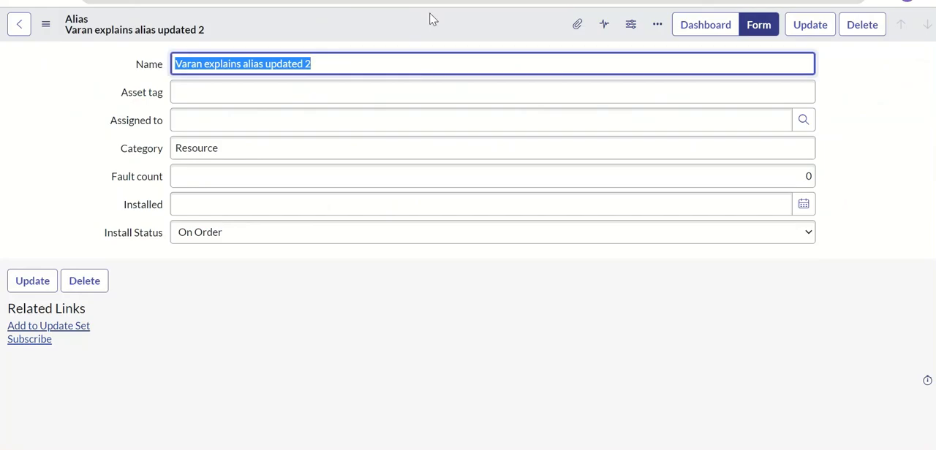
Step: Set the Alias record's Name to "Varan explains alias updated 3" and Install Status to Retired, and save it
left_click(424, 68)
key("BackSpace")
type("3")
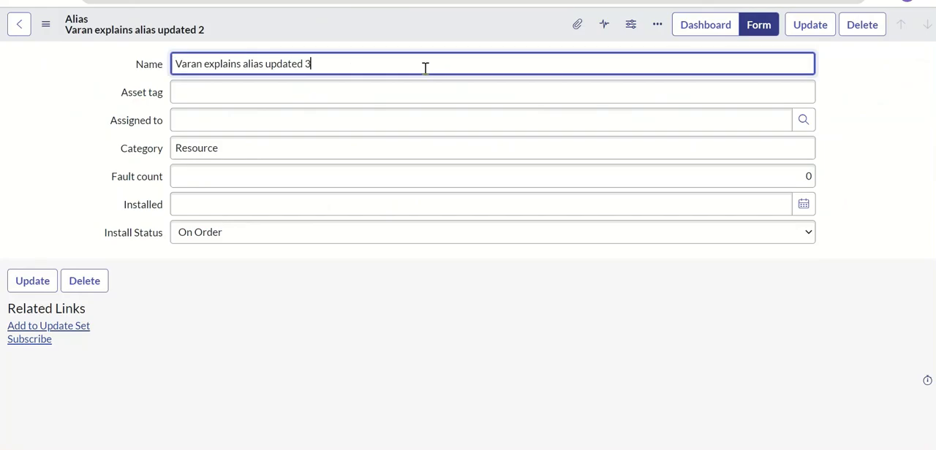
left_click(334, 232)
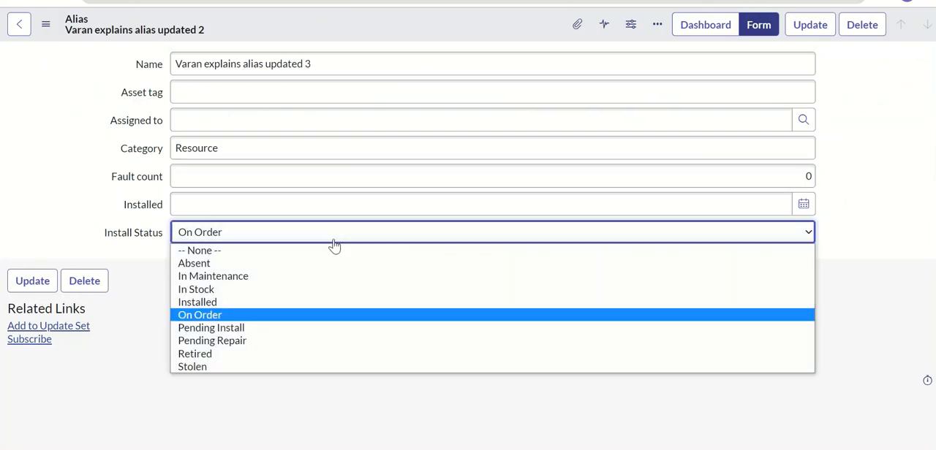
left_click(248, 355)
right_click(389, 30)
left_click(403, 40)
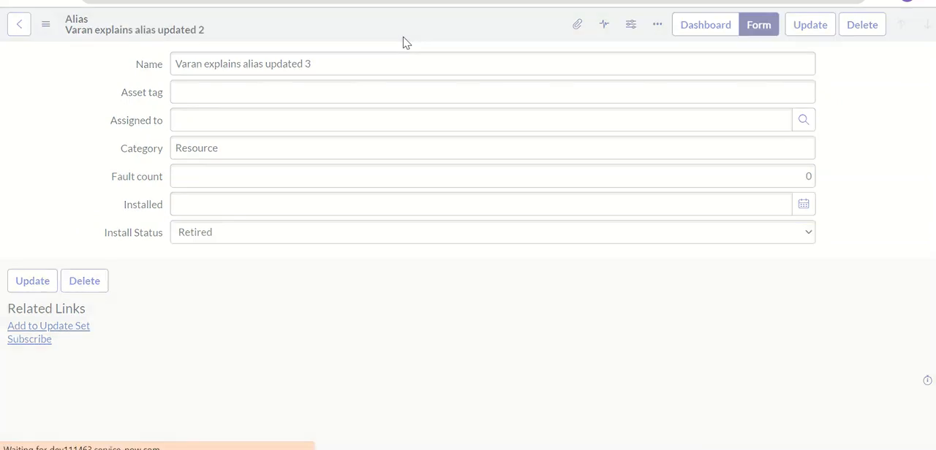
Step: Refresh and recheck the cmdb_ci_alias audit entries, and review the "no_audit = true" line in the auditing notes
left_click(161, 1)
left_click(63, 1)
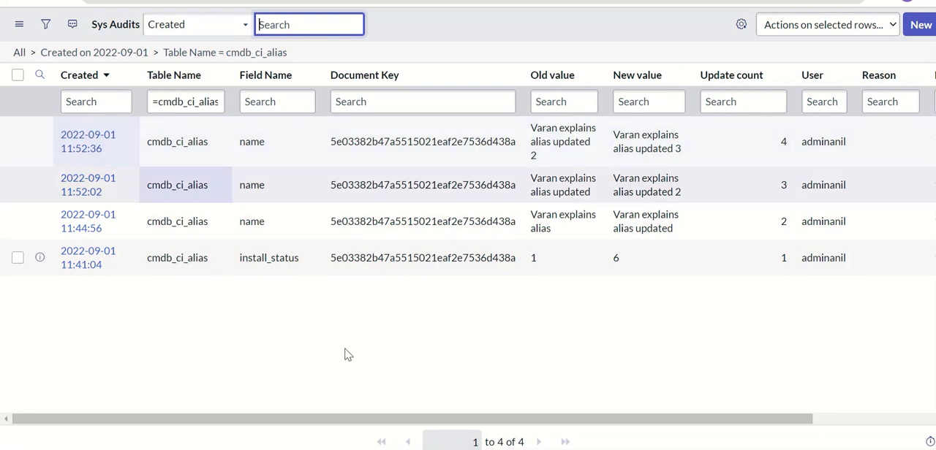
left_click(493, 449)
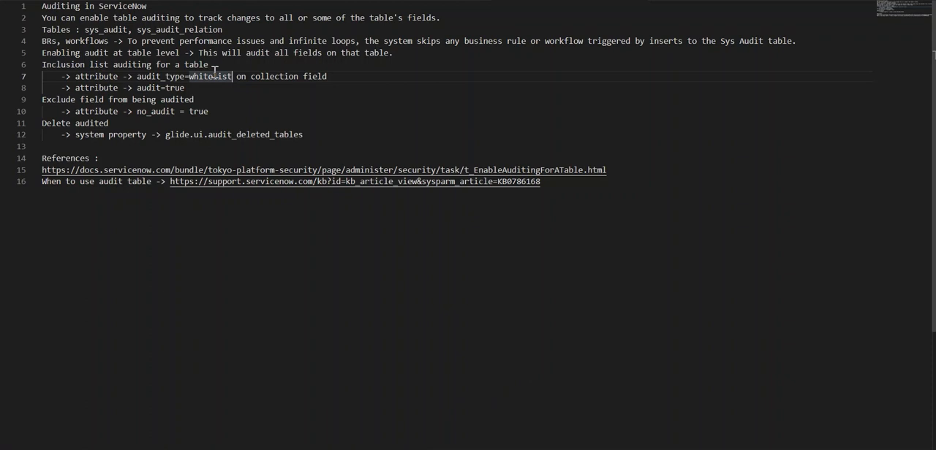
left_click(225, 109)
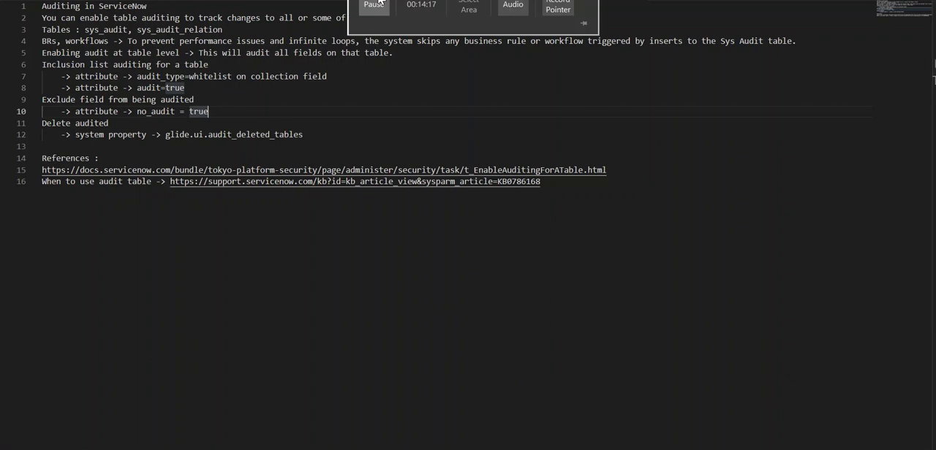
left_click(374, 4)
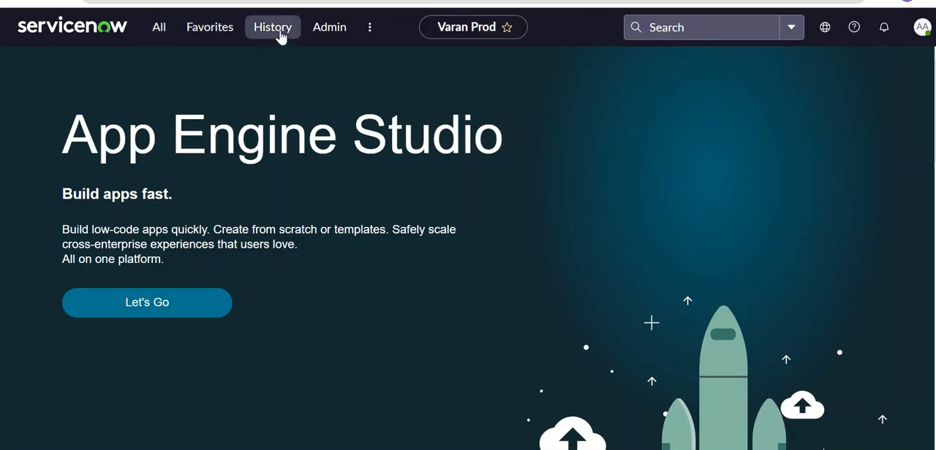
Step: Reopen the Alias [cmdb_ci_alias] collection dictionary entry from the navigation history and show it in the advanced view
left_click(280, 35)
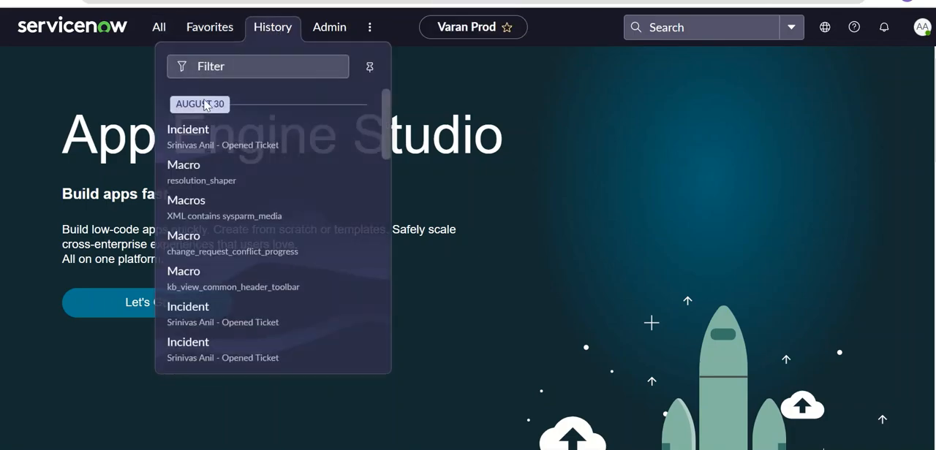
scroll(388, 176, "down", 3)
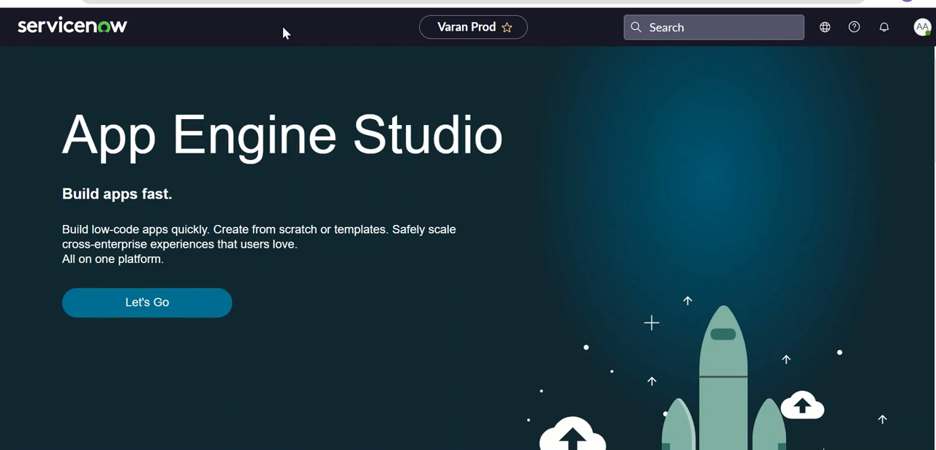
left_click(284, 34)
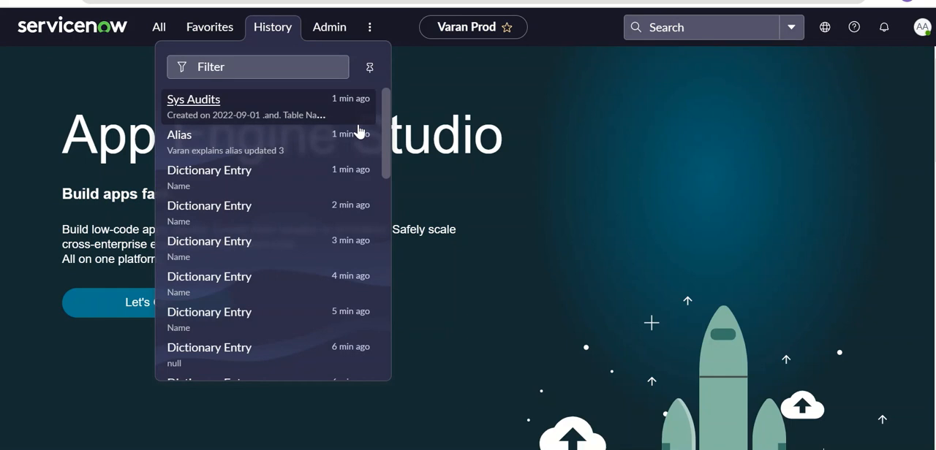
left_click_drag(387, 145, 387, 203)
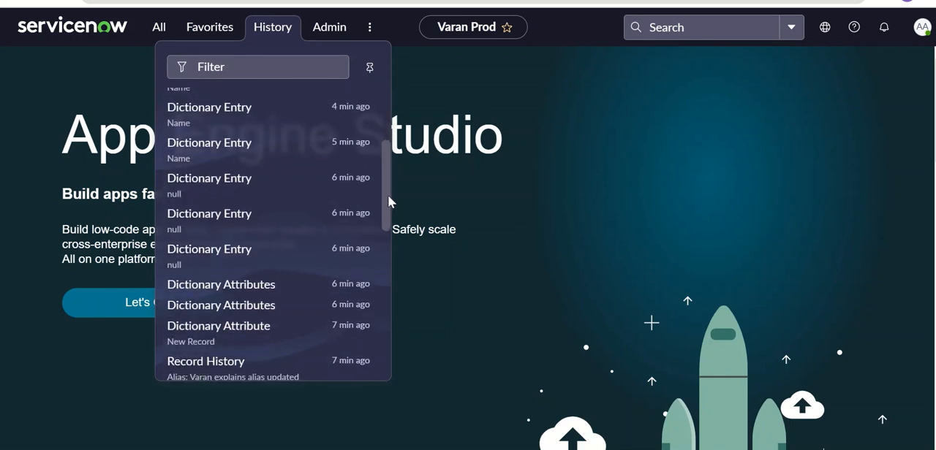
left_click(206, 257)
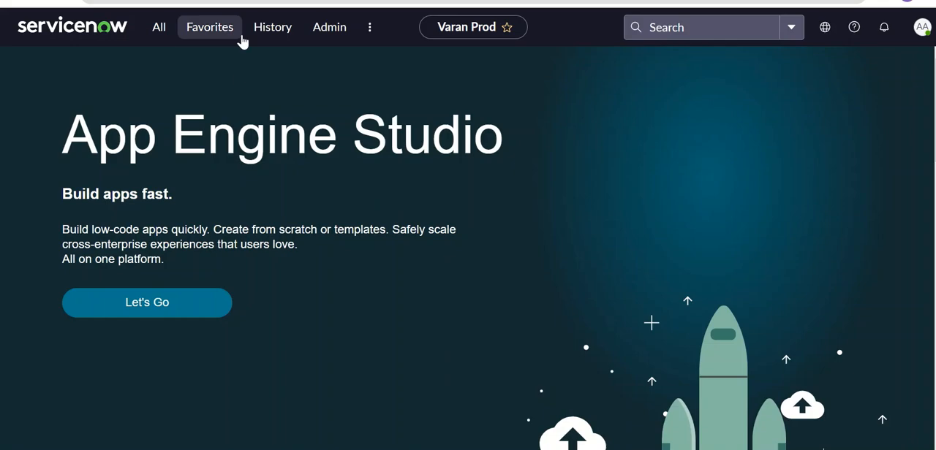
left_click(274, 33)
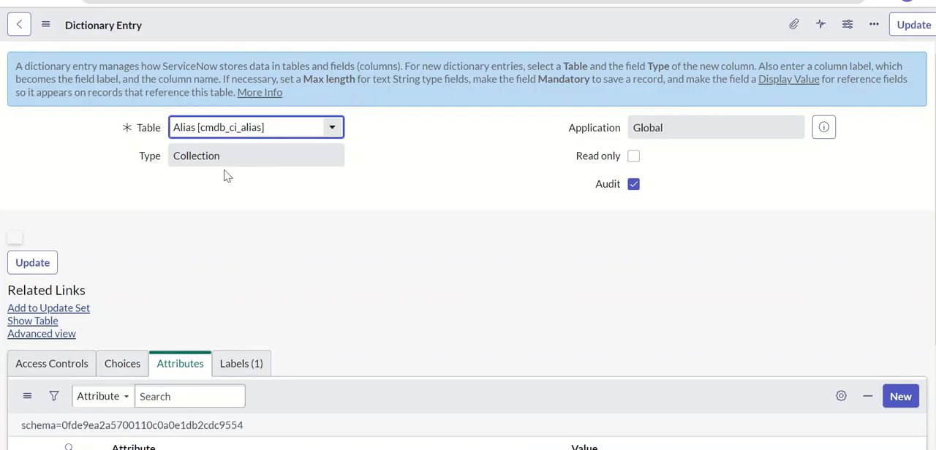
scroll(653, 223, "down", 2)
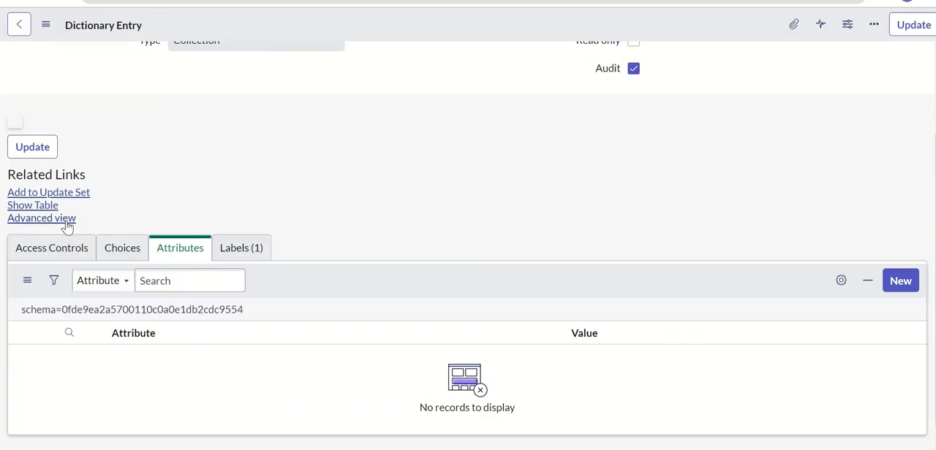
left_click(44, 219)
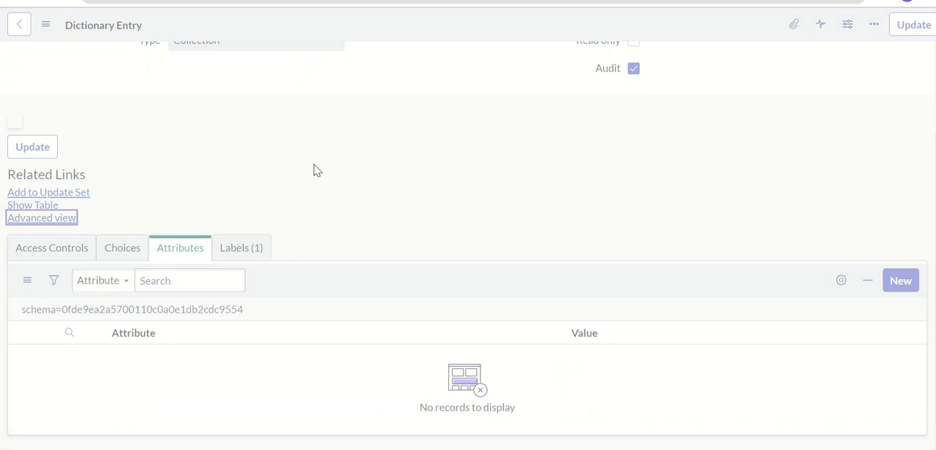
Step: Clear the Attributes of the Alias collection dictionary entry and save the entry
left_click(318, 188)
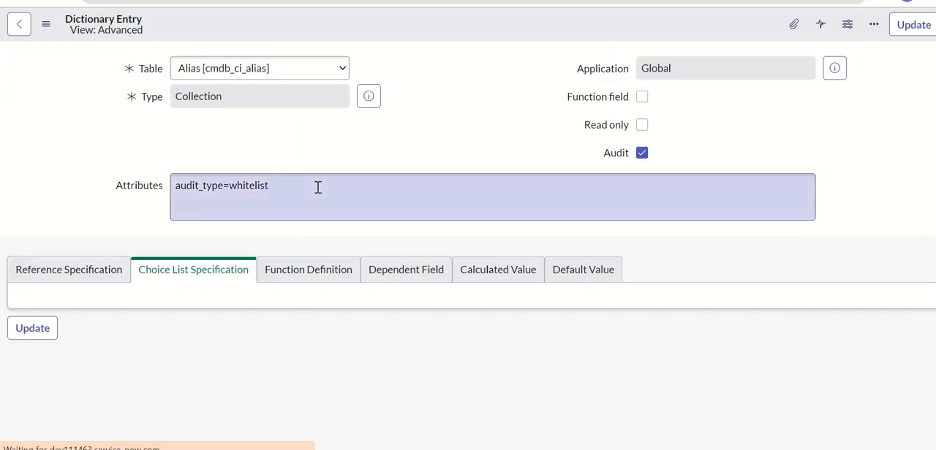
key("ctrl+a")
key("BackSpace")
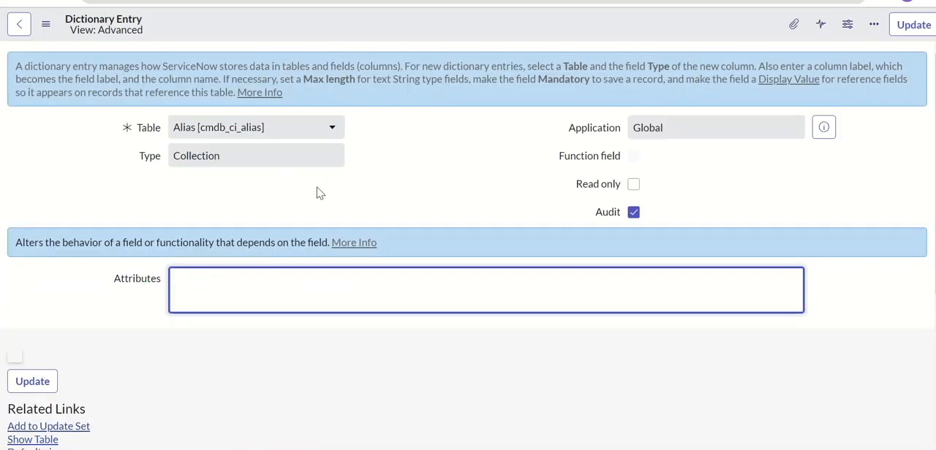
right_click(334, 27)
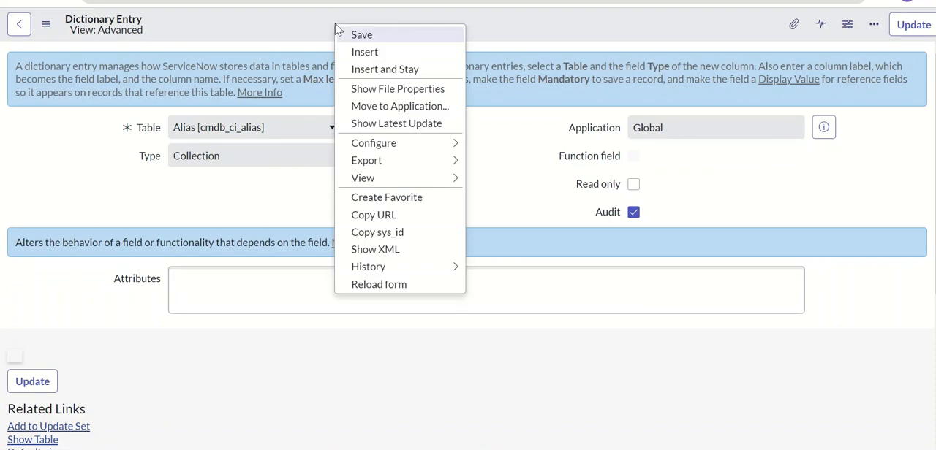
left_click(347, 34)
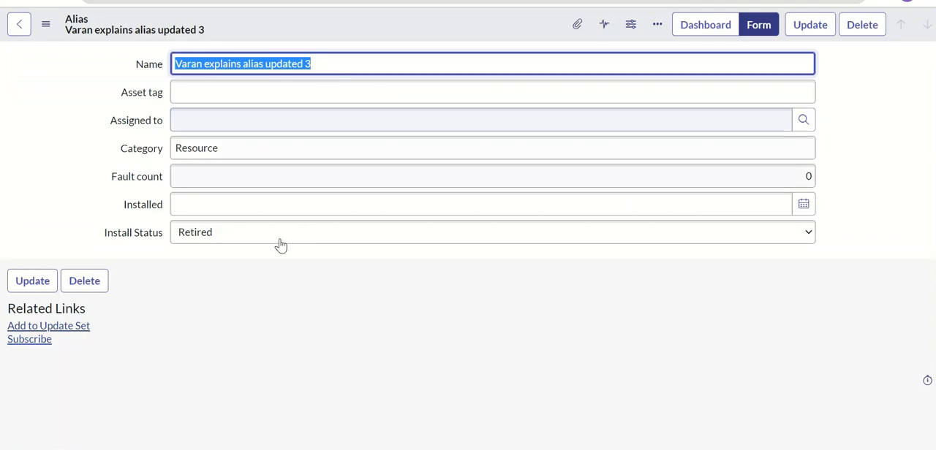
Step: Set the Alias record's Install Status to Pending Install, save it, and refresh the Sys Audits list for cmdb_ci_alias
left_click(280, 239)
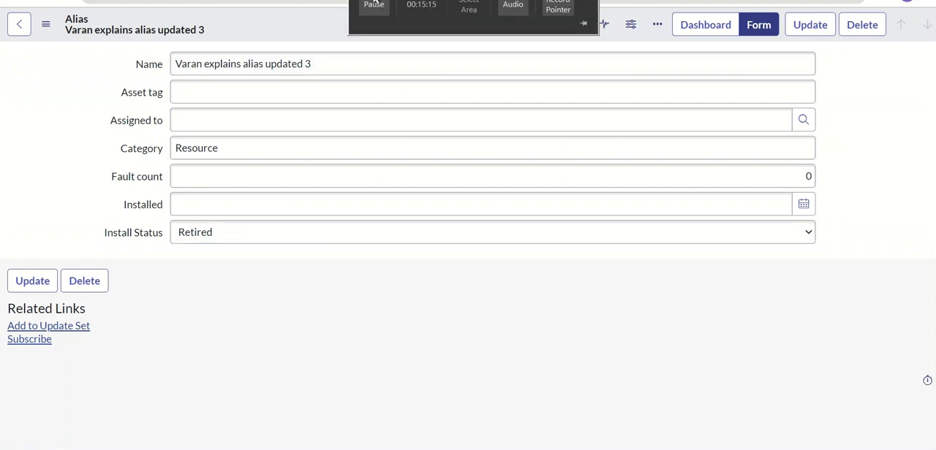
left_click(272, 233)
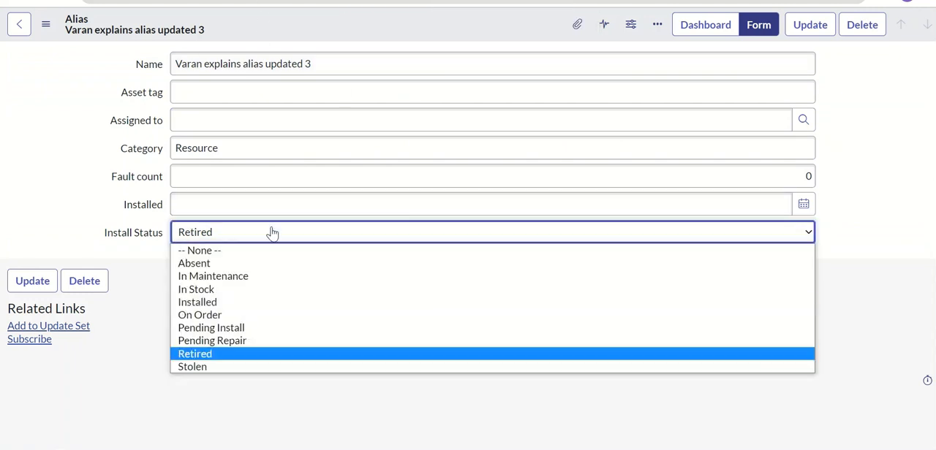
left_click(244, 328)
right_click(376, 38)
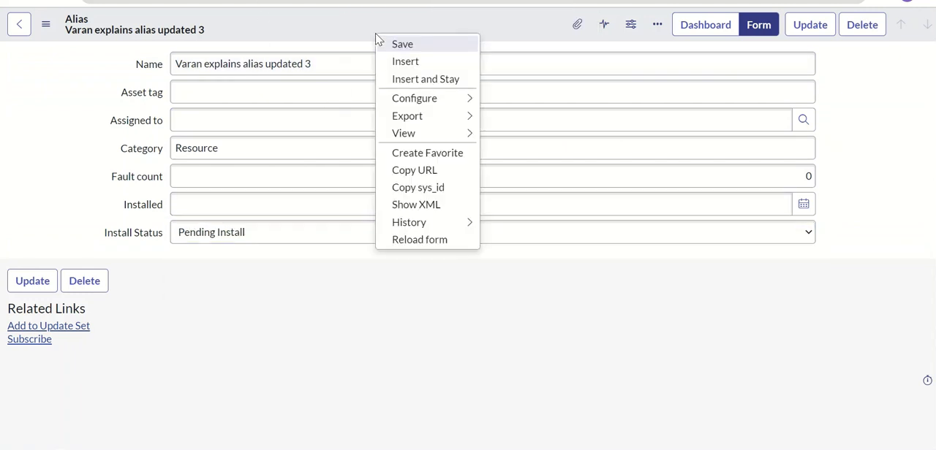
left_click(395, 44)
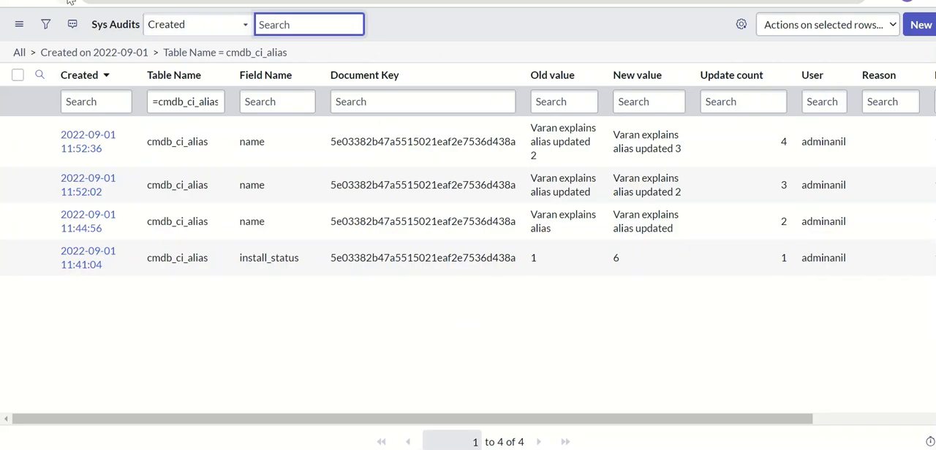
left_click(59, 0)
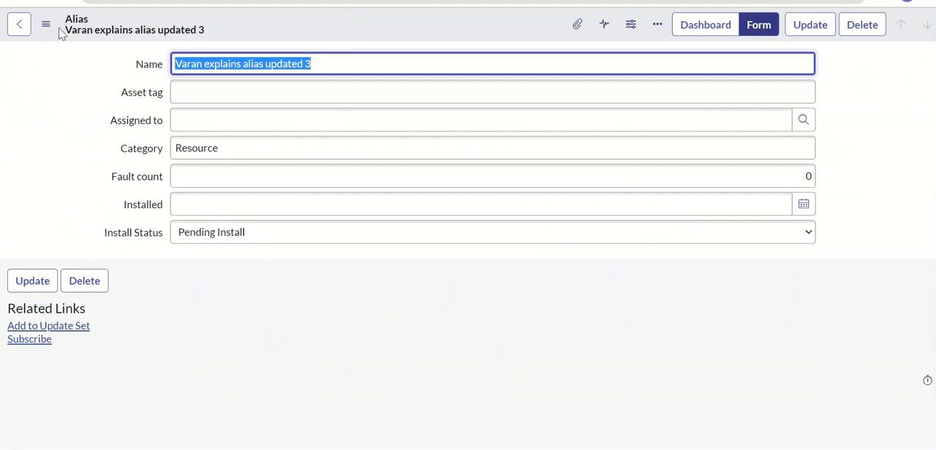
Step: Open the dictionary configuration of the Alias record's Install Status field and look up the no_audit attribute in the auditing notes
right_click(151, 241)
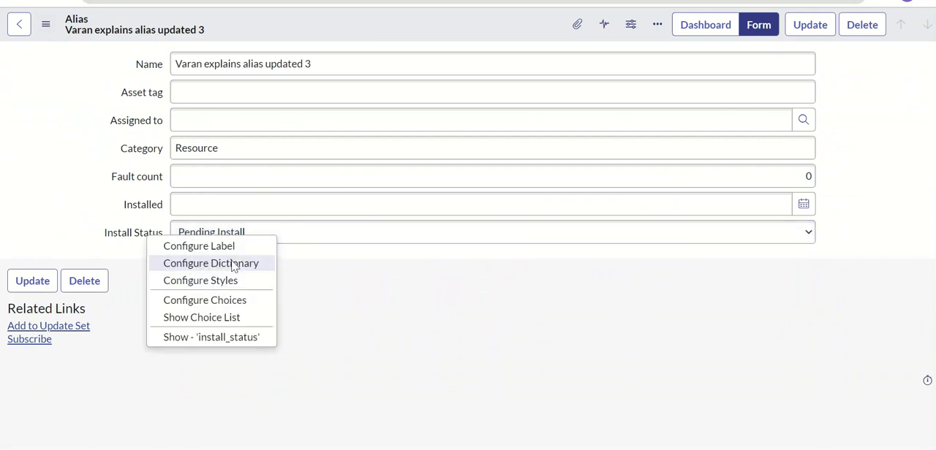
left_click(234, 265)
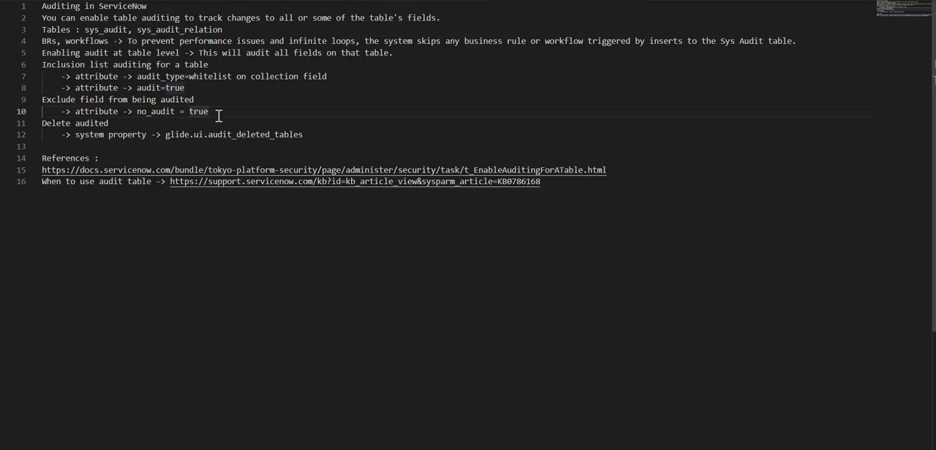
left_click(216, 114)
Step: Show the Install Status dictionary entry in the advanced view, append ",no_audit=true" to its Attributes, and save the entry
left_click_drag(165, 117, 139, 118)
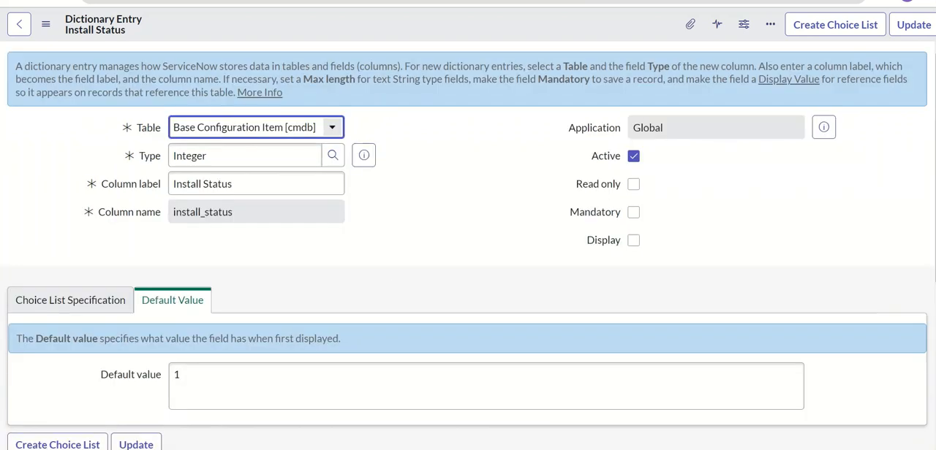
scroll(233, 276, "down", 2)
left_click(69, 351)
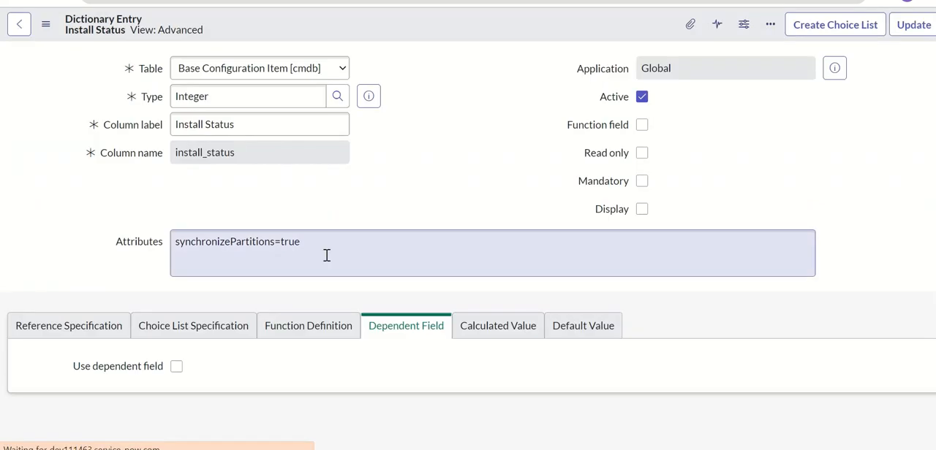
left_click(331, 251)
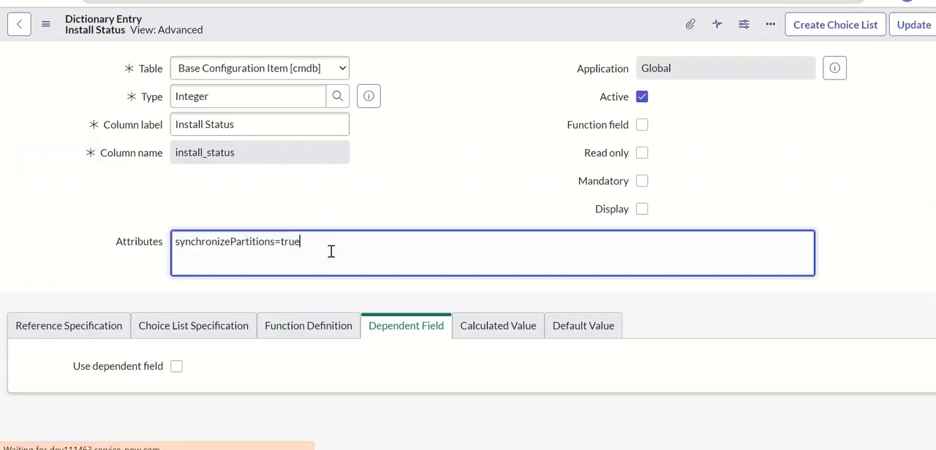
type(",no_audit= true")
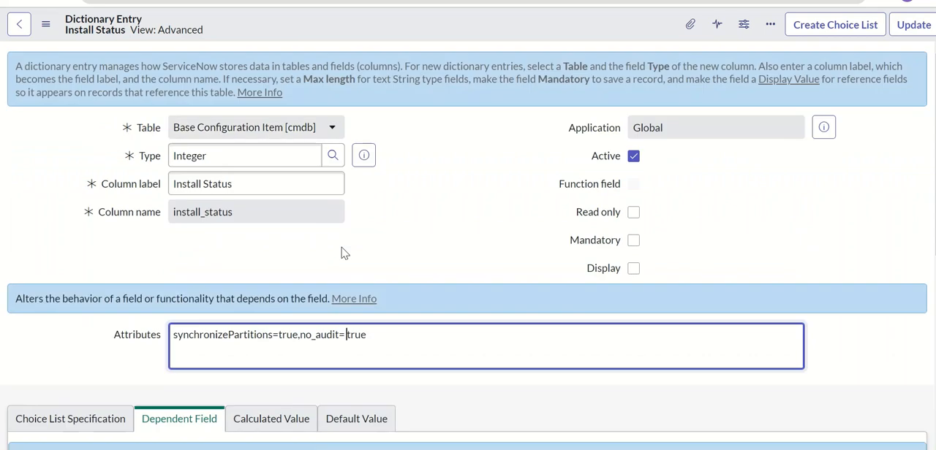
right_click(408, 38)
left_click(431, 51)
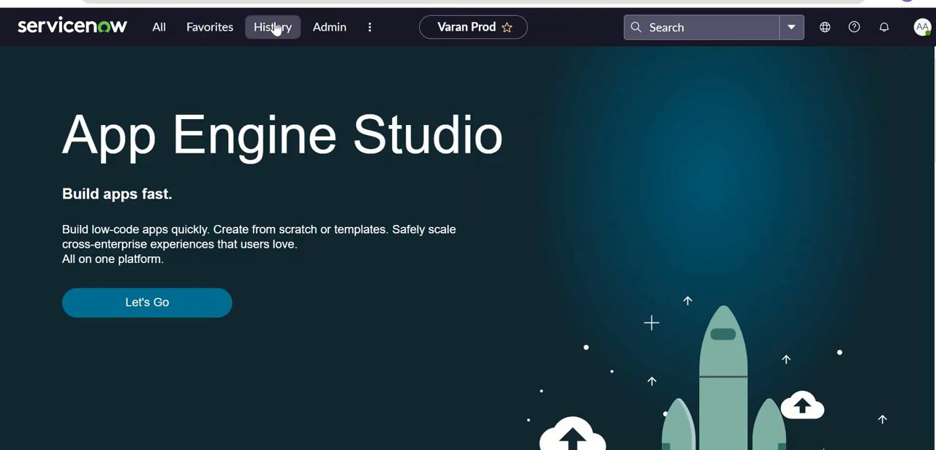
Step: Reopen the edited Alias record from the navigation history
left_click(273, 27)
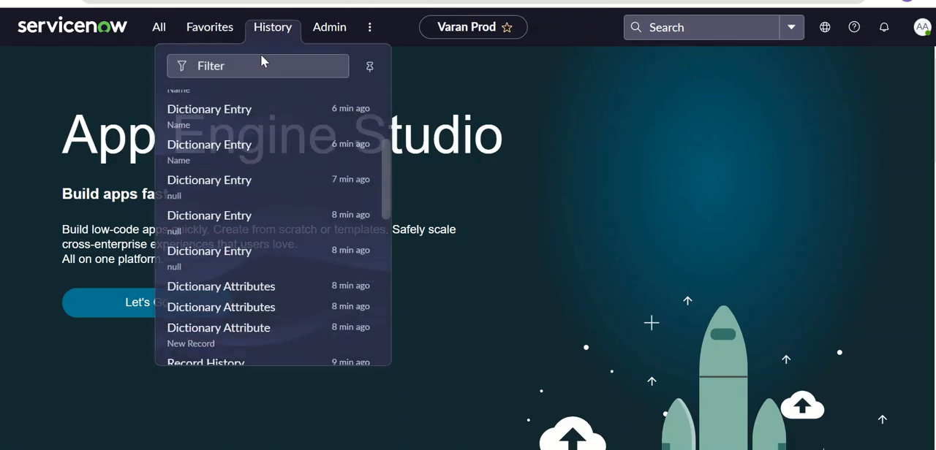
left_click_drag(389, 199, 382, 133)
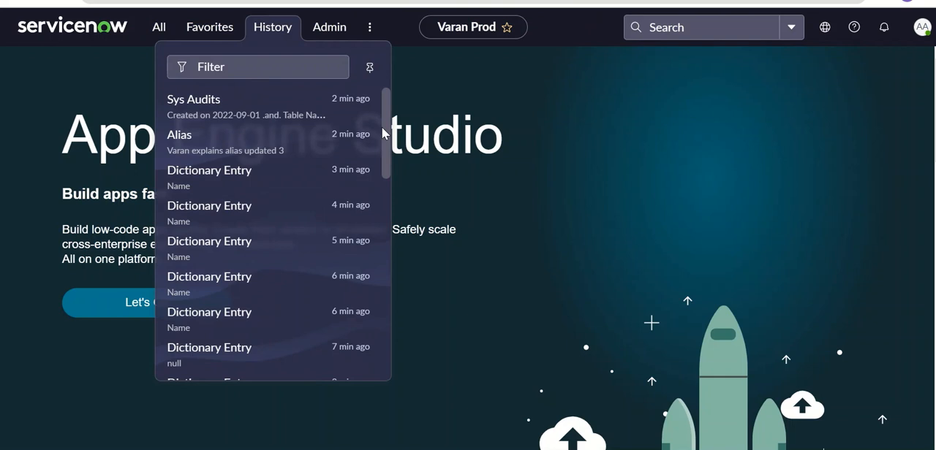
left_click(216, 135)
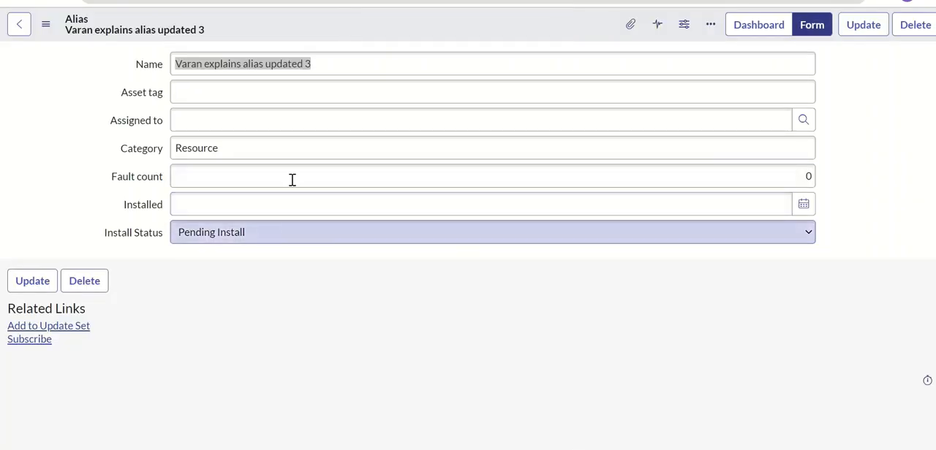
Step: Set the Alias record's Name to "Varan explains alias updated 4" and Install Status to Stolen, save it, and refresh the Sys Audits list
left_click(332, 70)
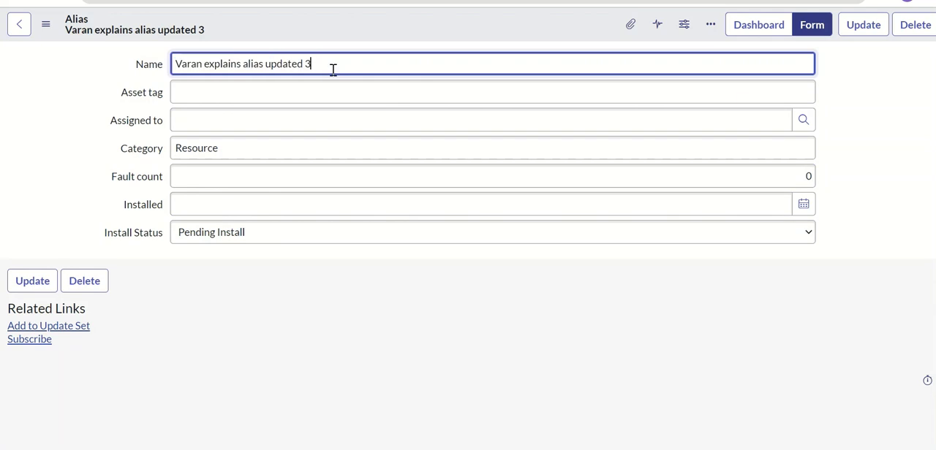
left_click(320, 240)
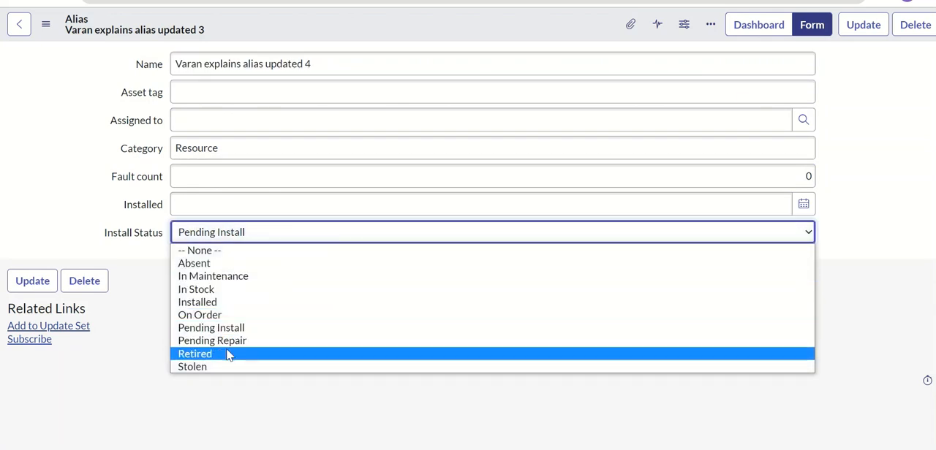
left_click(219, 368)
right_click(403, 31)
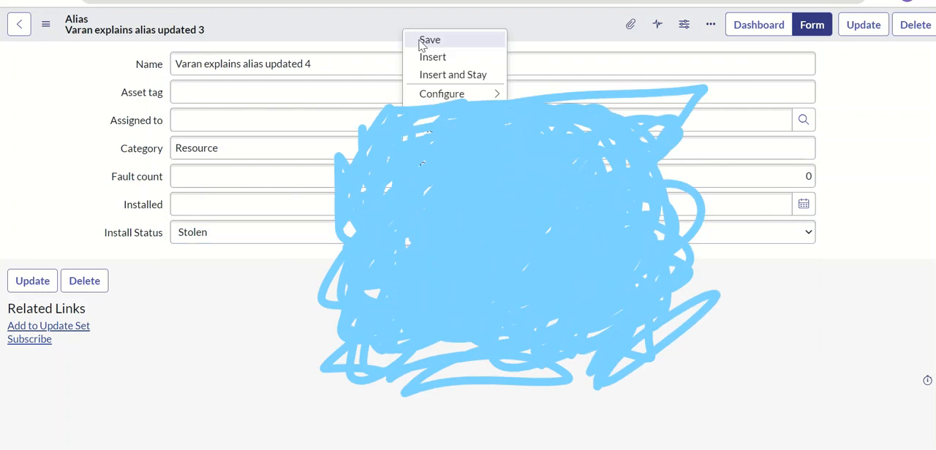
left_click(421, 41)
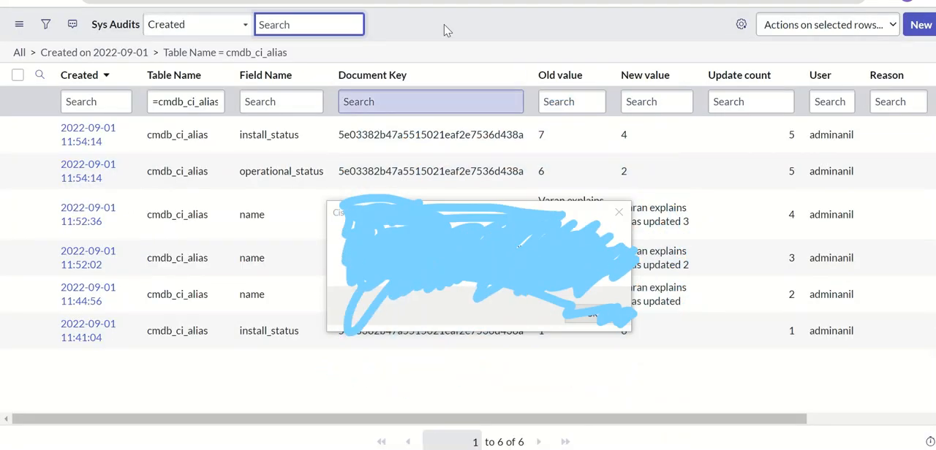
left_click(374, 6)
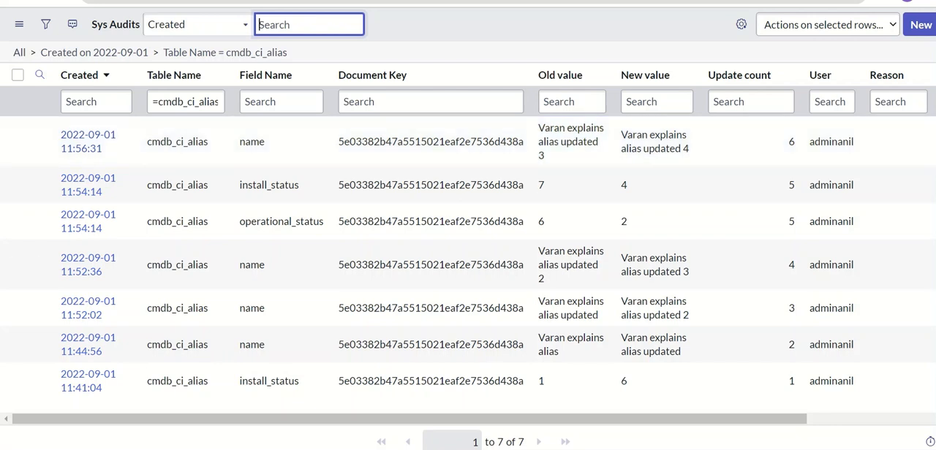
Step: Switch to the auditing notes and remove the spaces around the equals sign so the exclusion attribute reads no_audit=true
left_click(409, 449)
left_click(221, 97)
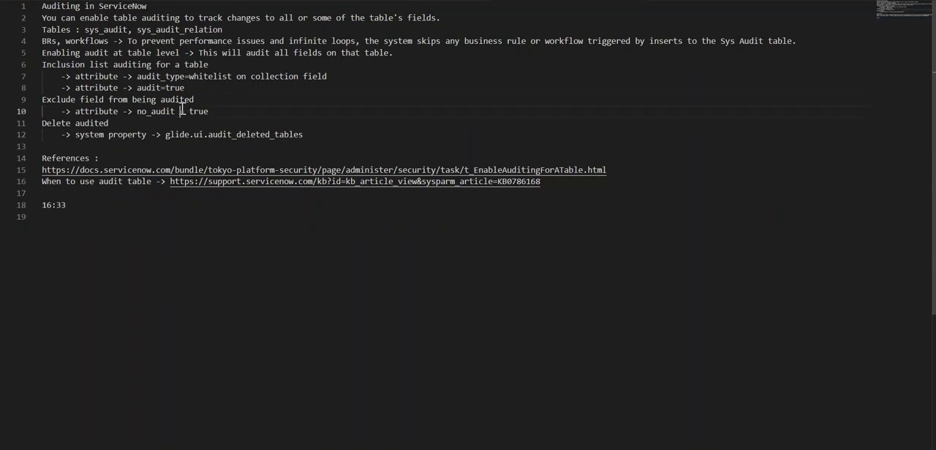
key("BackSpace")
key("BackSpace")
Step: Append "-> all the subclasses" to the no_audit=true line of the auditing notes
left_click(190, 79)
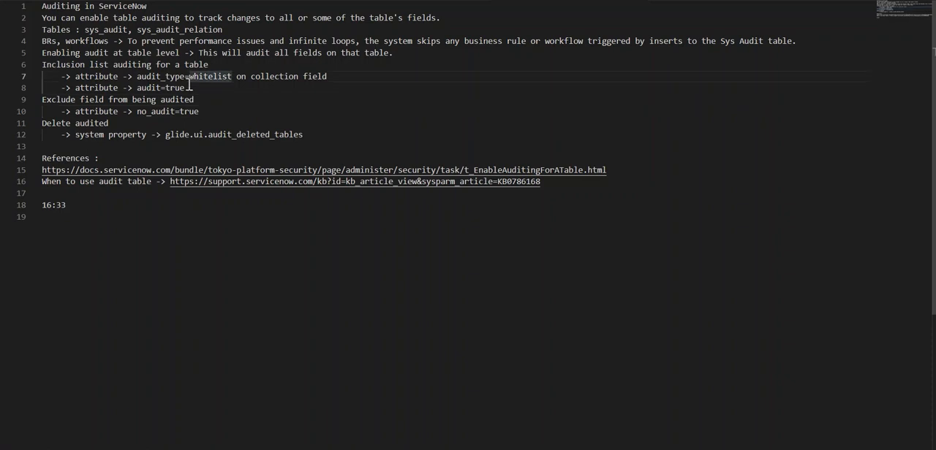
left_click(190, 86)
key("Down")
key("Down")
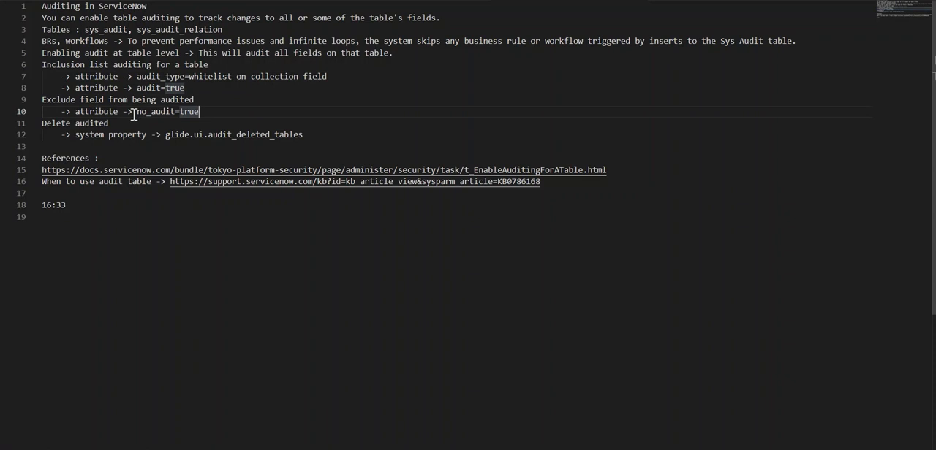
left_click_drag(138, 113, 202, 112)
left_click(217, 114)
type("-> all th")
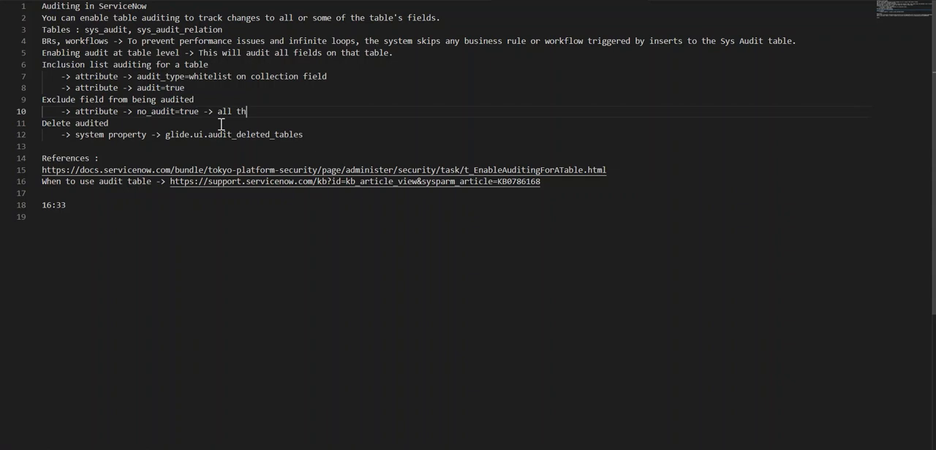
type("e sub")
type("es")
Step: Append "-> this applies only to a specific subclass" to the audit=true line under inclusion list auditing
key("Up")
key("Up")
key("Up")
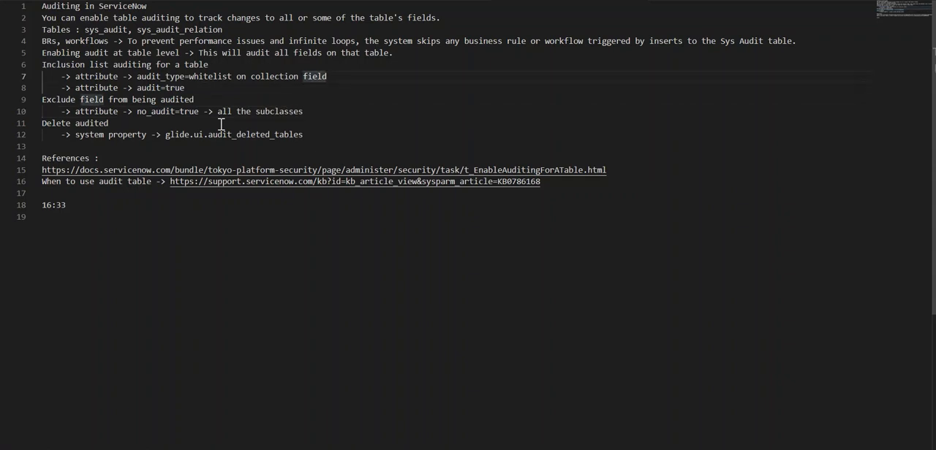
key("Down")
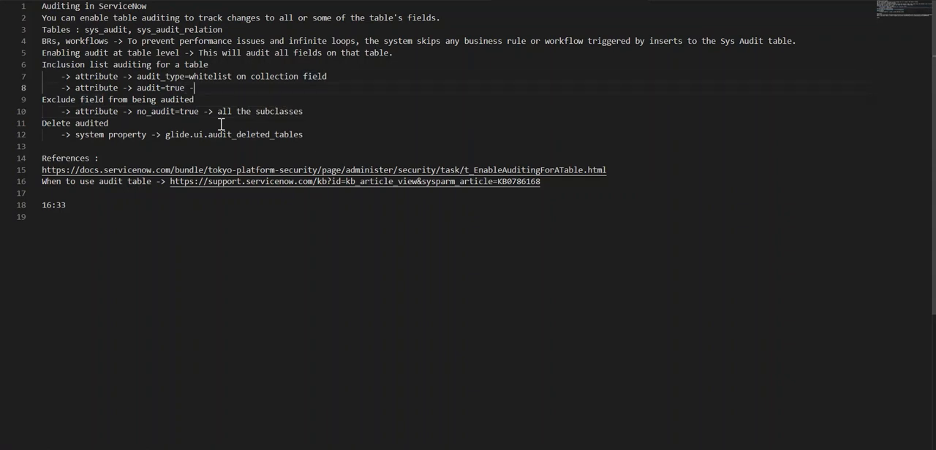
type("-> this applies to")
key("BackSpace")
key("BackSpace")
type("no")
key("BackSpace")
key("BackSpace")
type("only to a spe")
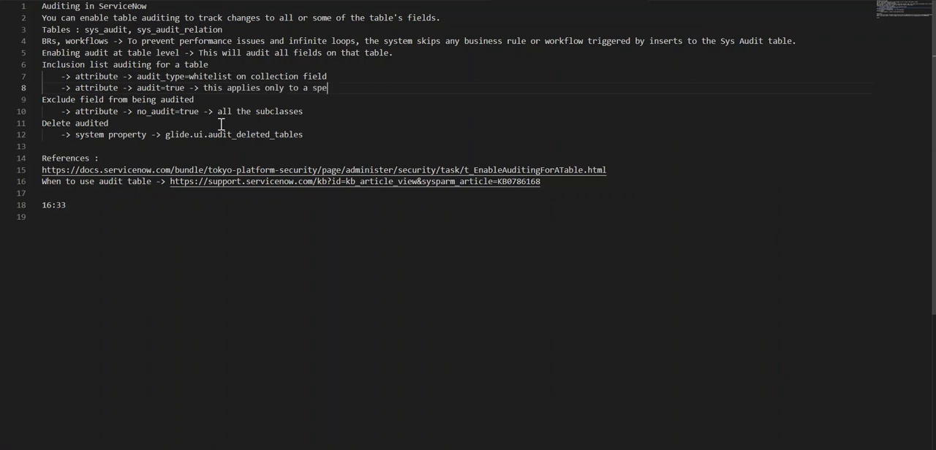
type("cific subclass")
double_click(189, 112)
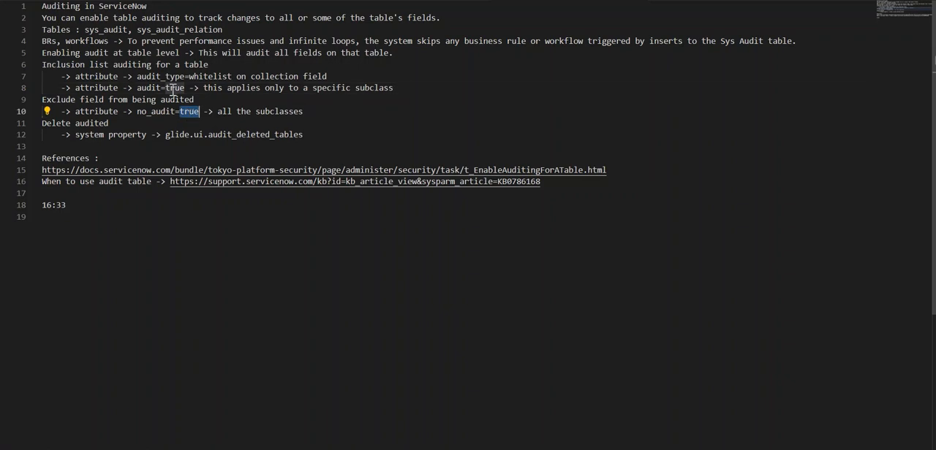
double_click(174, 89)
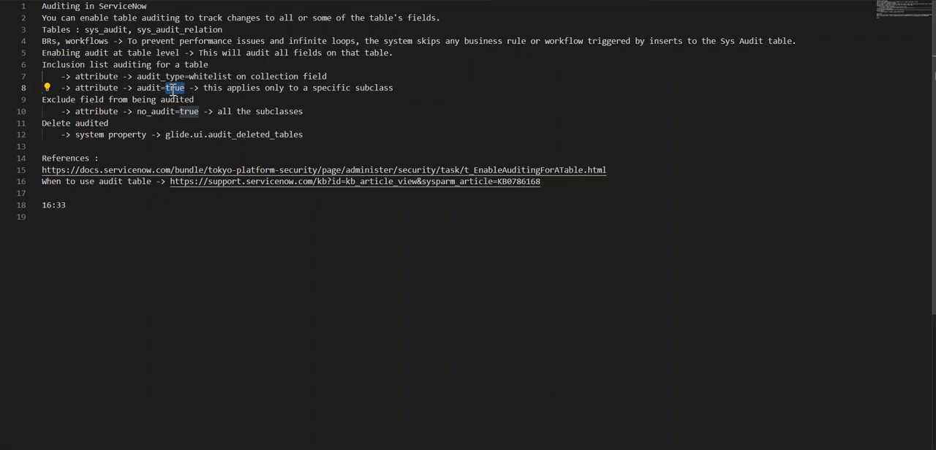
Step: Copy the property name glide.ui.audit_deleted_tables from the notes, and open the System Properties list in ServiceNow with sys_properties.LIST
left_click_drag(166, 135, 308, 134)
key("ctrl+c")
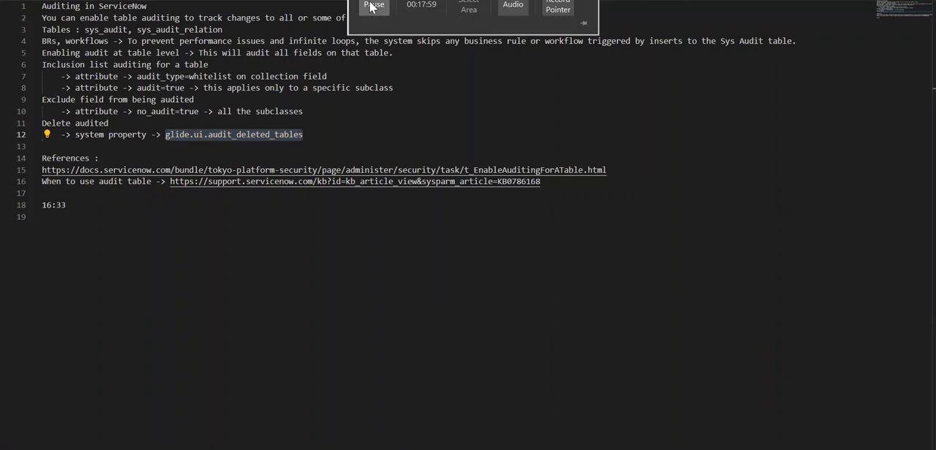
left_click(373, 6)
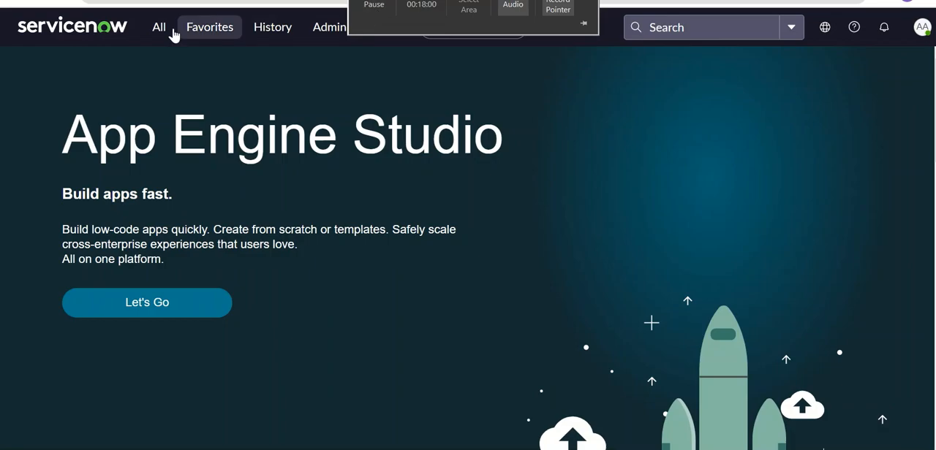
left_click(169, 32)
type("s")
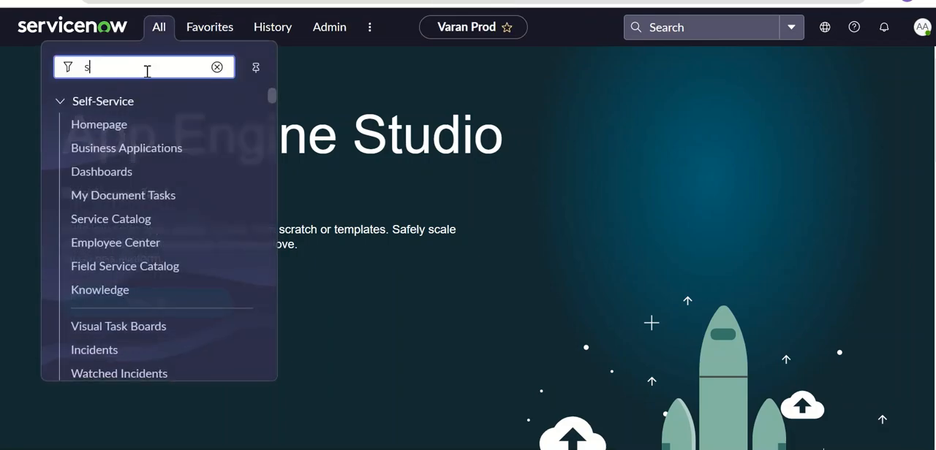
type("ys_prope")
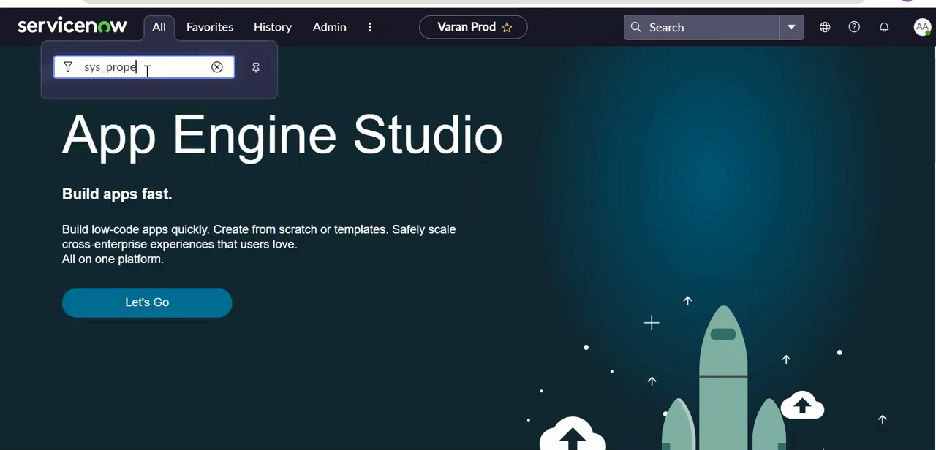
type("rties.LIST")
key("Return")
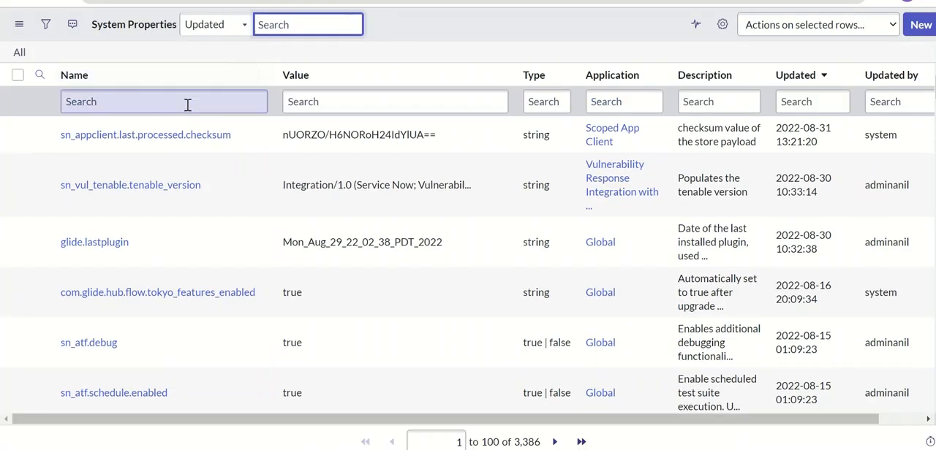
Step: Filter System Properties by the exact Name glide.ui.audit_deleted_tables, open that property, and examine its Description and Value
left_click(188, 105)
type("=")
key("ctrl+v")
key("Return")
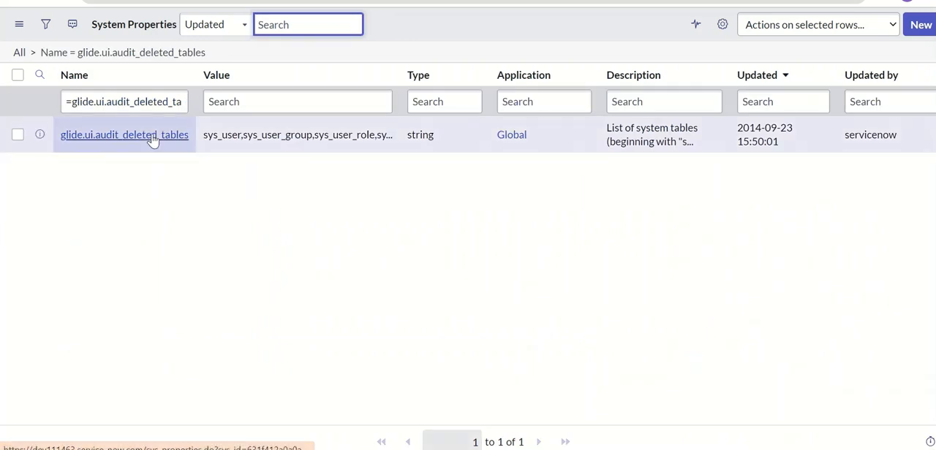
left_click(153, 139)
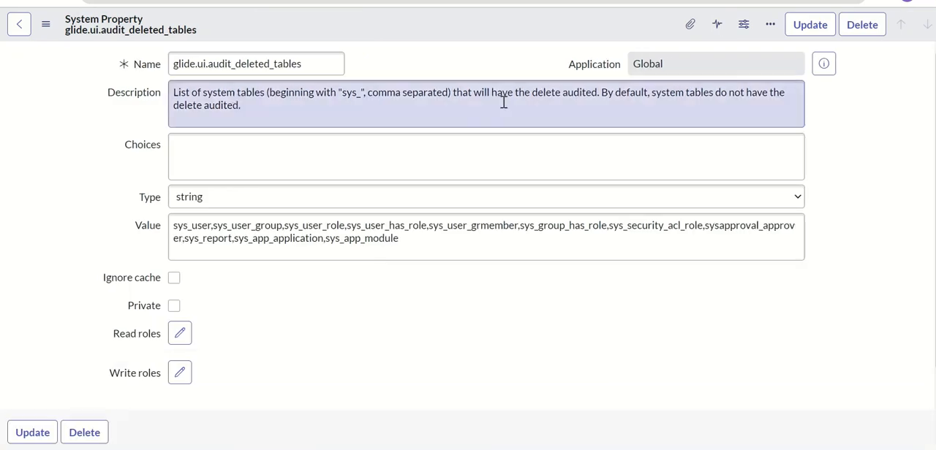
left_click(468, 237)
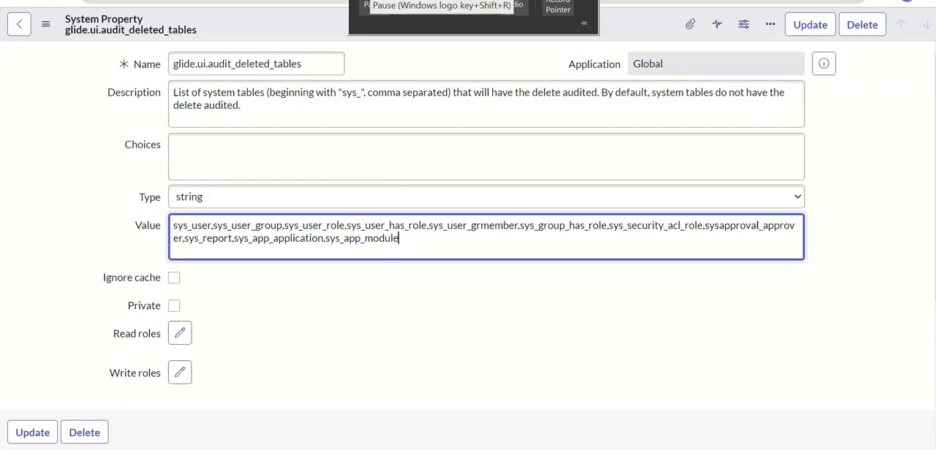
left_click(367, 4)
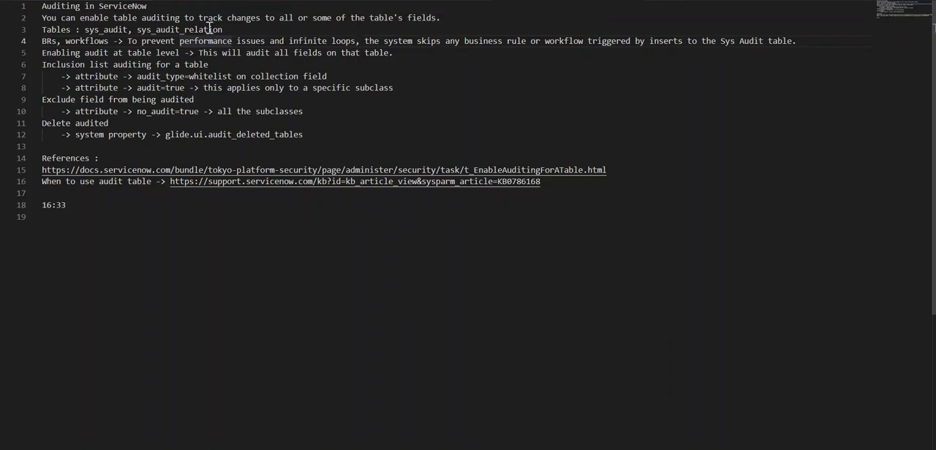
Step: Copy the table name sys_audit_relation from the notes, open its configuration with sys_audit_relation.CONFIG in ServiceNow, and show its dictionary entries
double_click(210, 30)
key("ctrl+c")
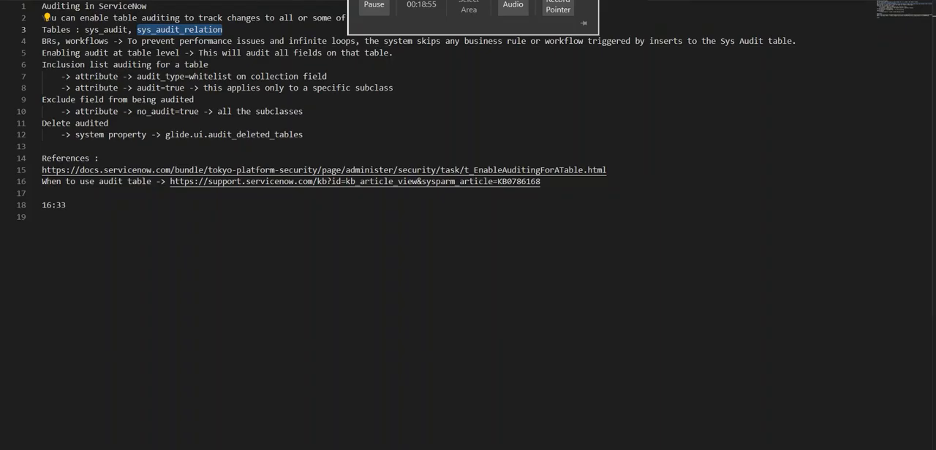
key("alt+Tab")
left_click(158, 29)
key("ctrl+v")
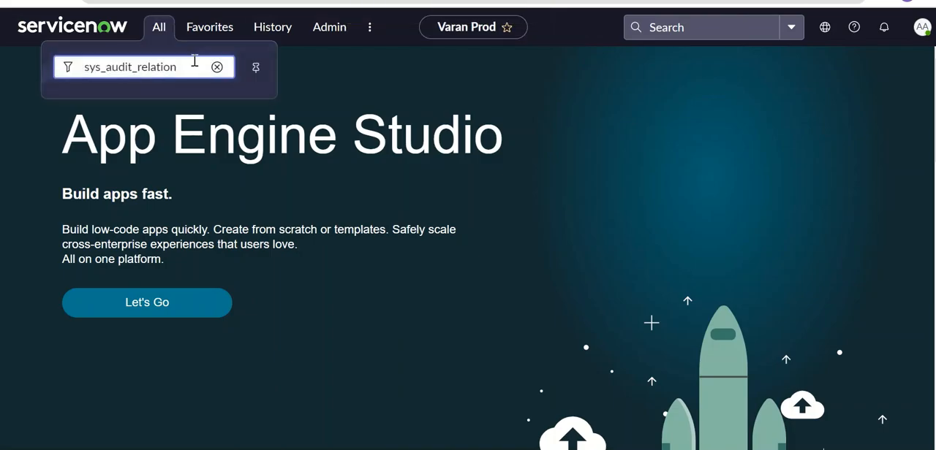
type(".CONFIG")
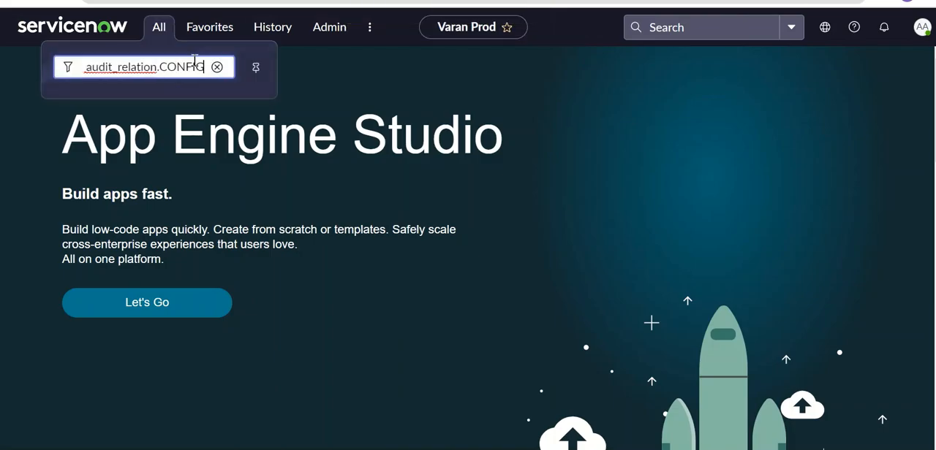
key("Return")
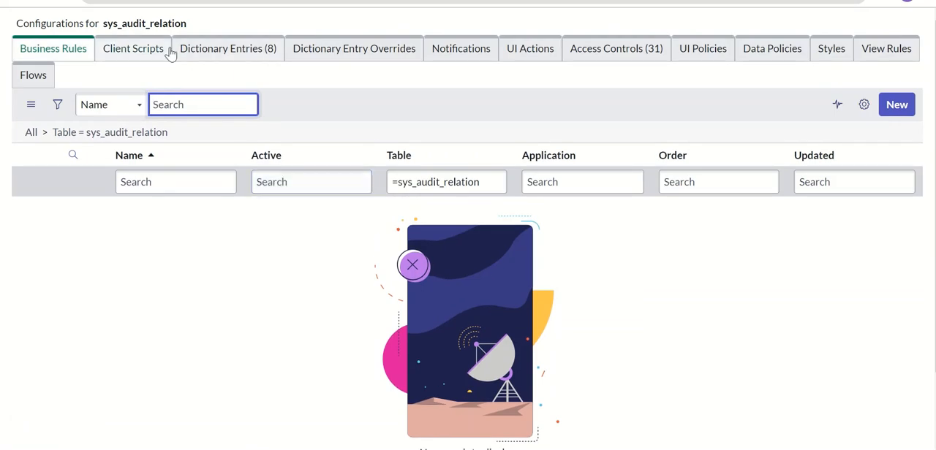
left_click(223, 46)
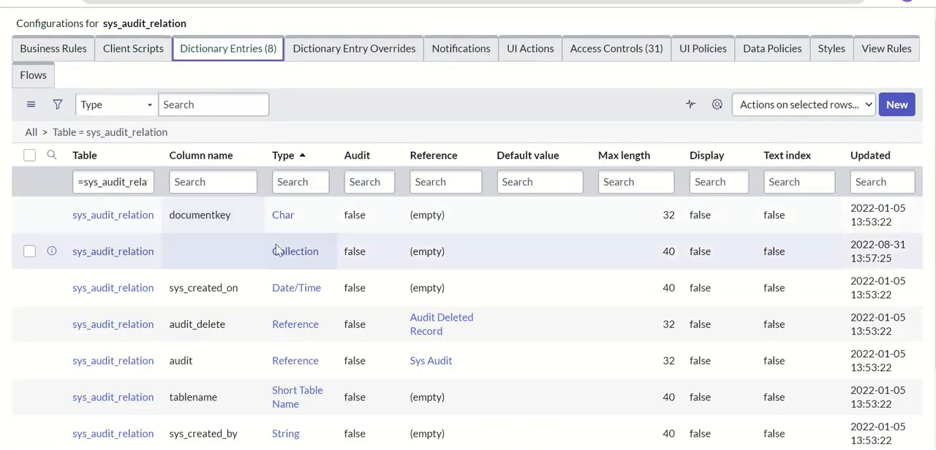
Step: Examine the dictionary entries of sys_audit_relation, comparing its audit and document key columns with the Sys Audits records for cmdb_ci_alias
scroll(212, 190, "down", 1)
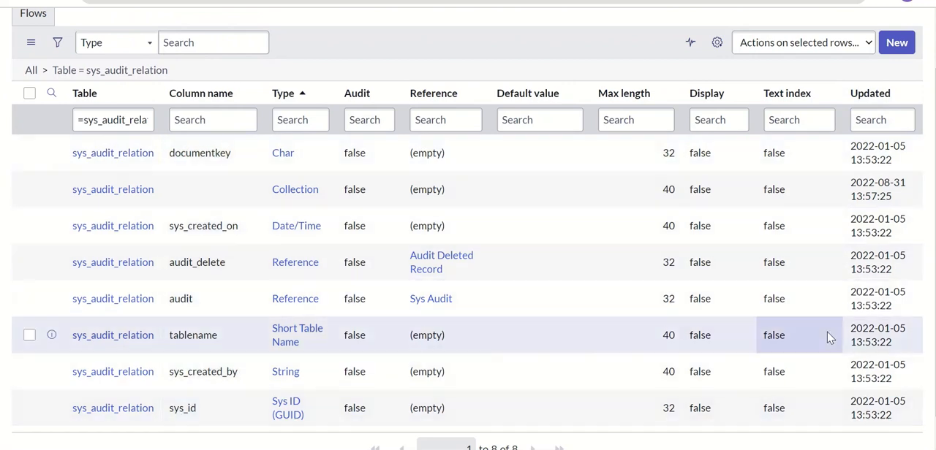
scroll(825, 392, "down", 1)
scroll(824, 393, "up", 1)
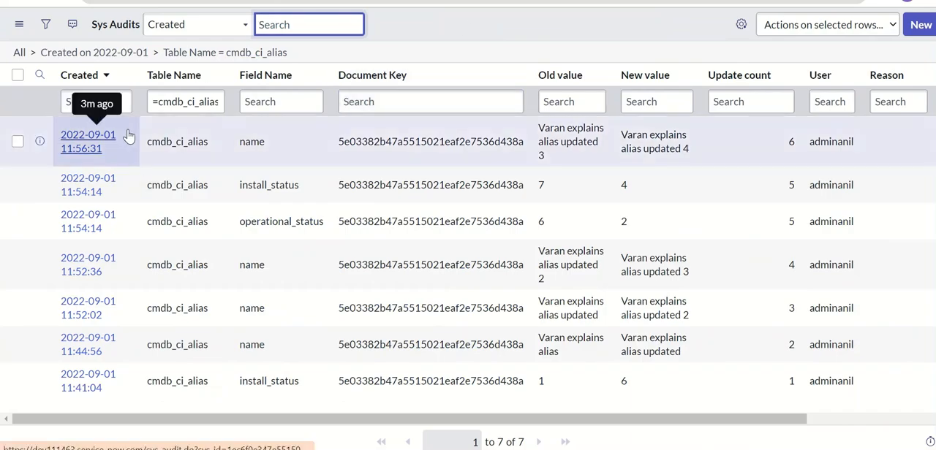
right_click(88, 144)
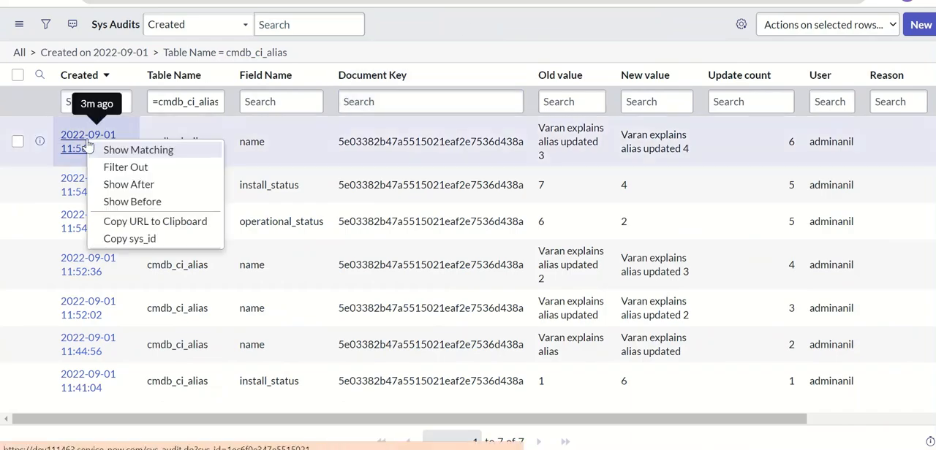
left_click(417, 57)
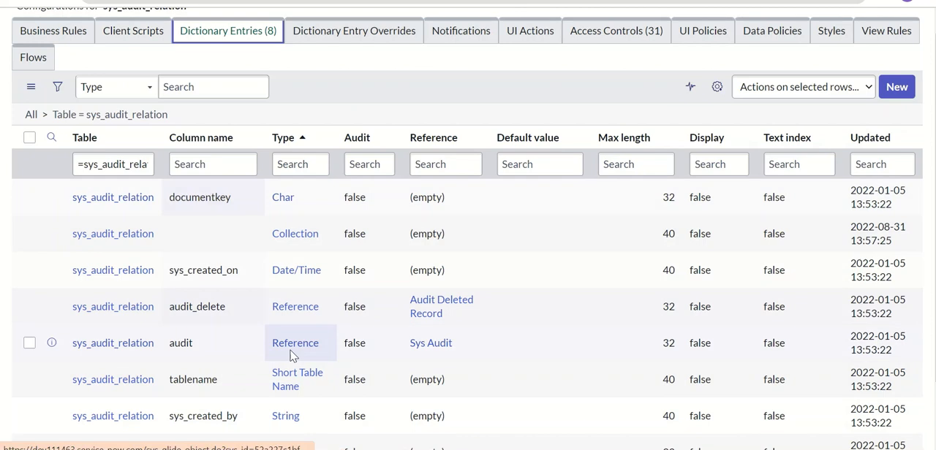
scroll(290, 356, "down", 2)
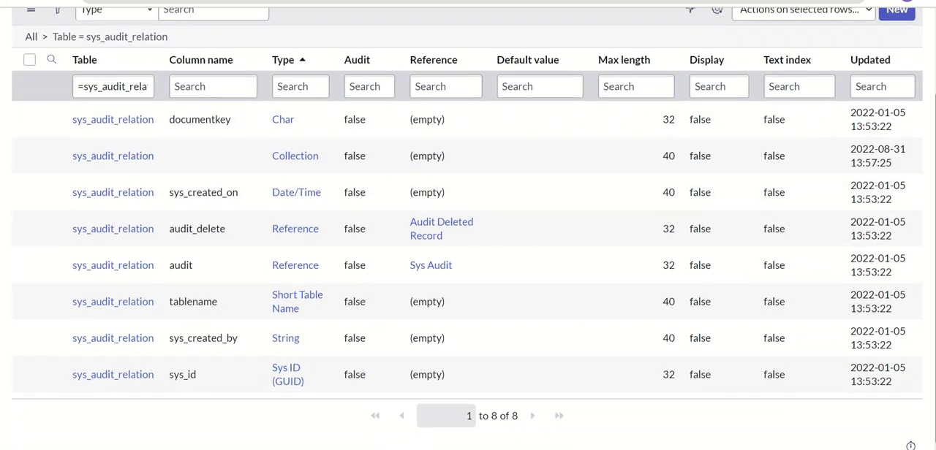
scroll(891, 176, "up", 3)
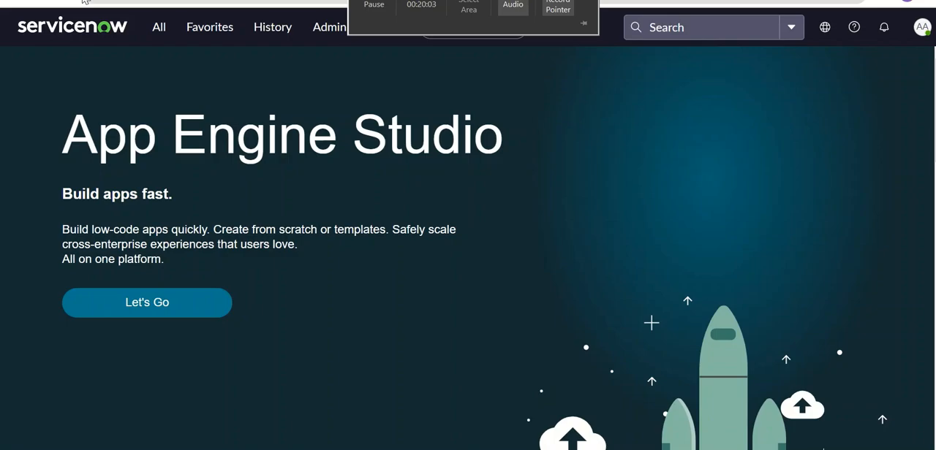
Step: Copy the table name sys_audit_relation, open its record list with sys_audit_relation.LIST, and examine the audit, document key and table name columns
left_click(160, 28)
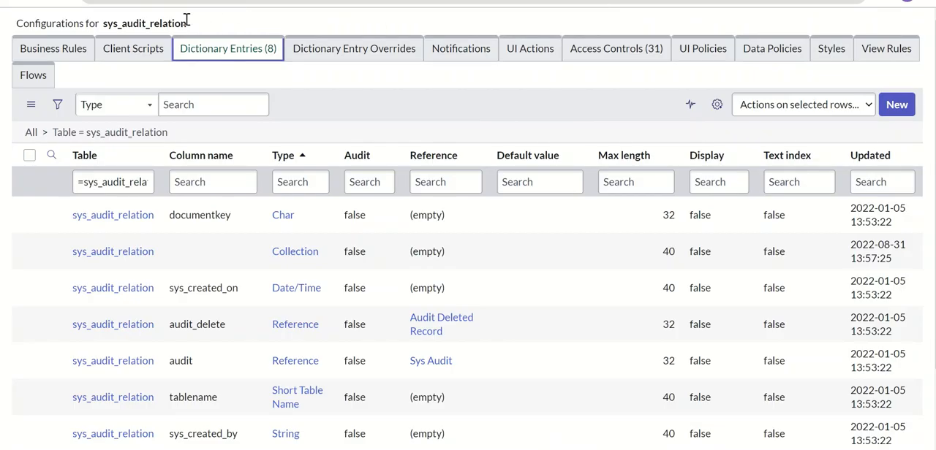
double_click(176, 20)
key("ctrl+c")
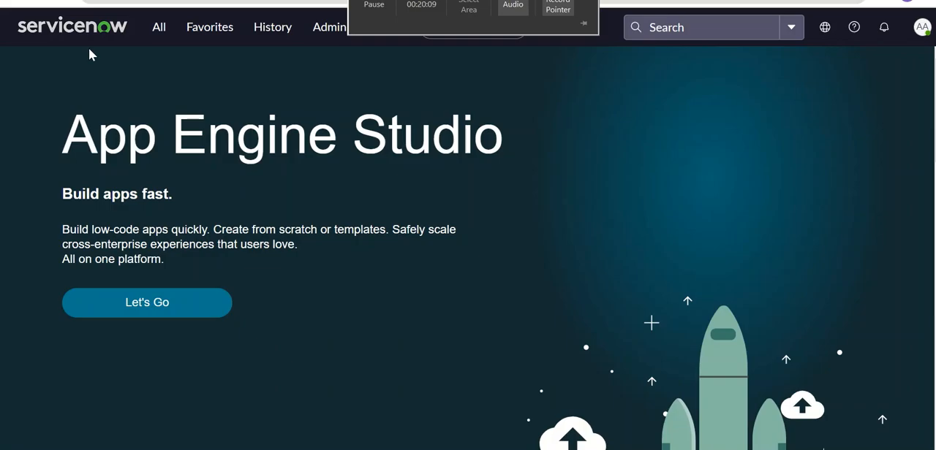
left_click(153, 32)
key("ctrl+v")
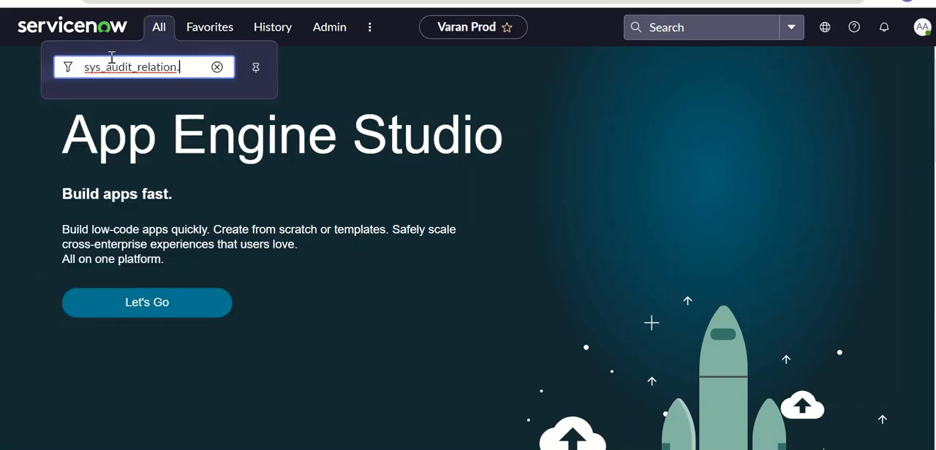
type(".LIST")
key("Return")
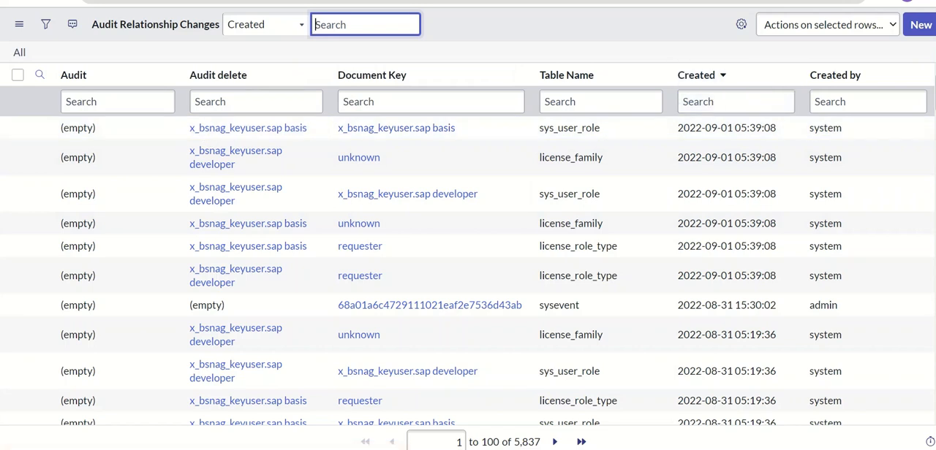
scroll(888, 81, "down", 4)
scroll(293, 190, "up", 4)
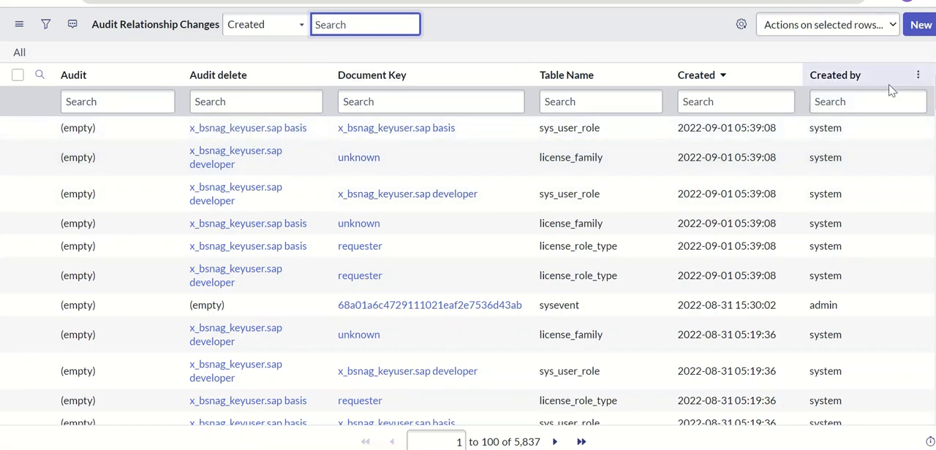
scroll(468, 249, "down", 1)
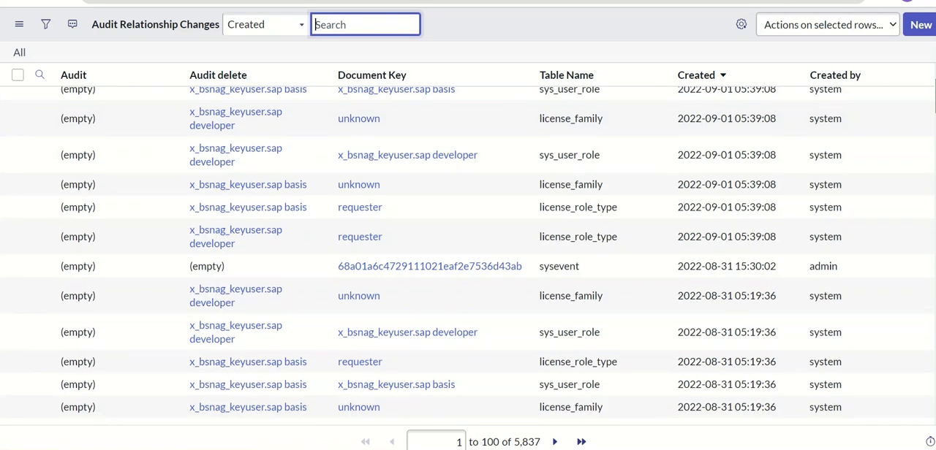
scroll(468, 248, "up", 1)
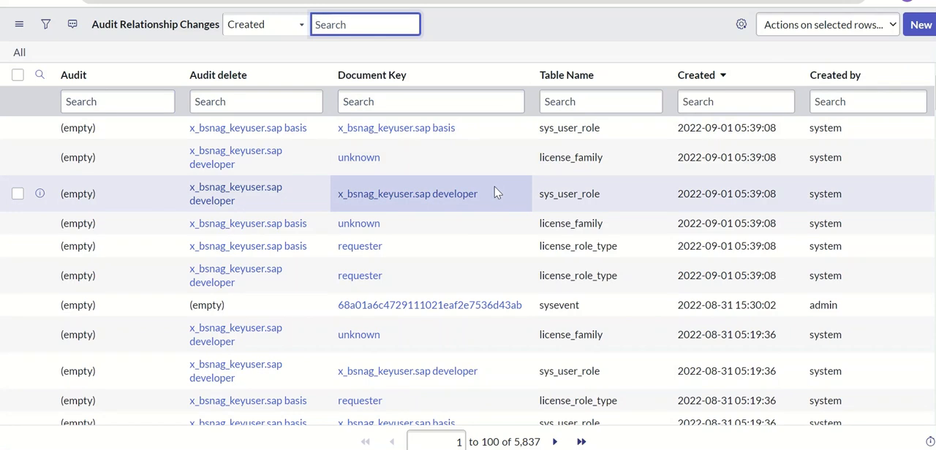
Step: Switch to the notes editor and review the auditing notes on tables, business rules, inclusion and exclusion attributes, the deleted-tables property and references
key("alt+Tab")
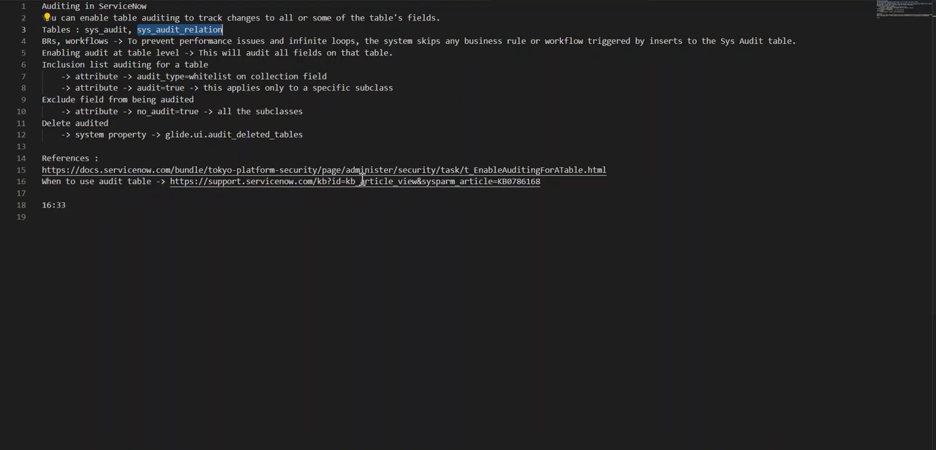
left_click(305, 135)
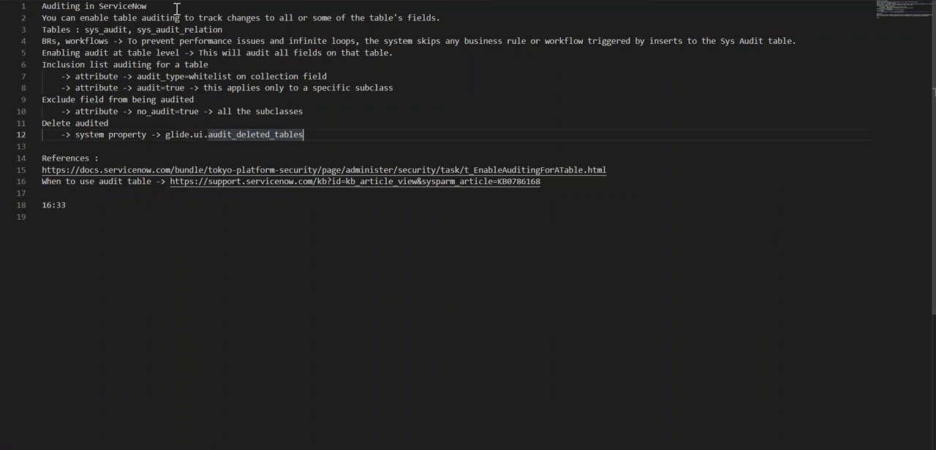
left_click(225, 30)
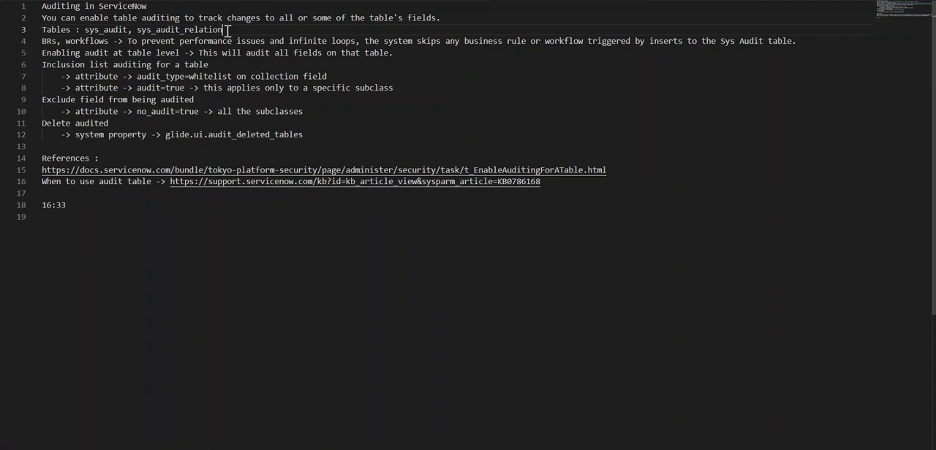
left_click(239, 41)
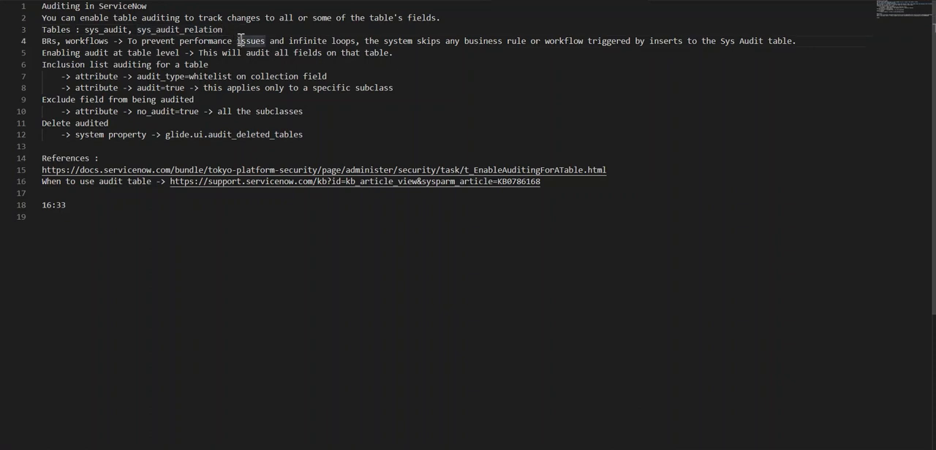
left_click(234, 61)
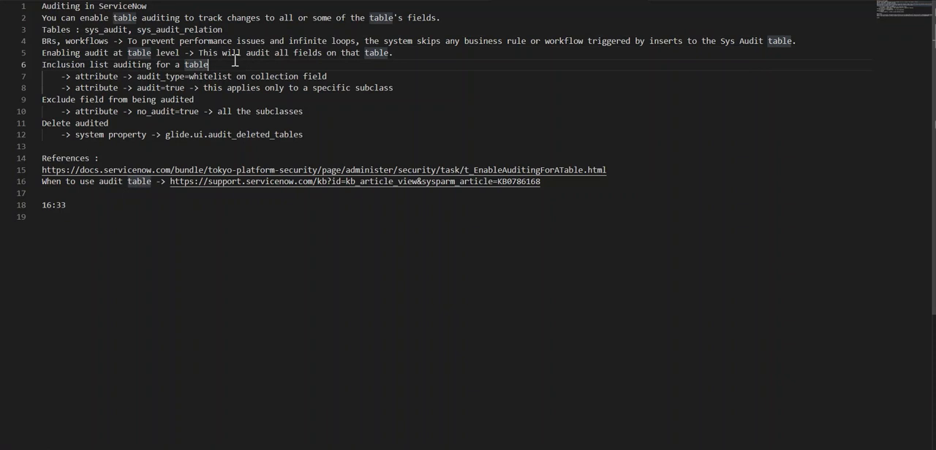
left_click(182, 86)
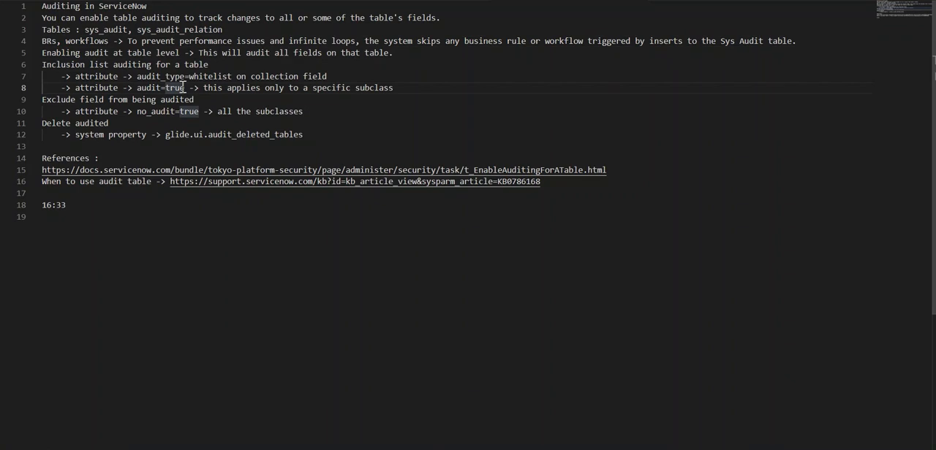
left_click(199, 112)
left_click(167, 136)
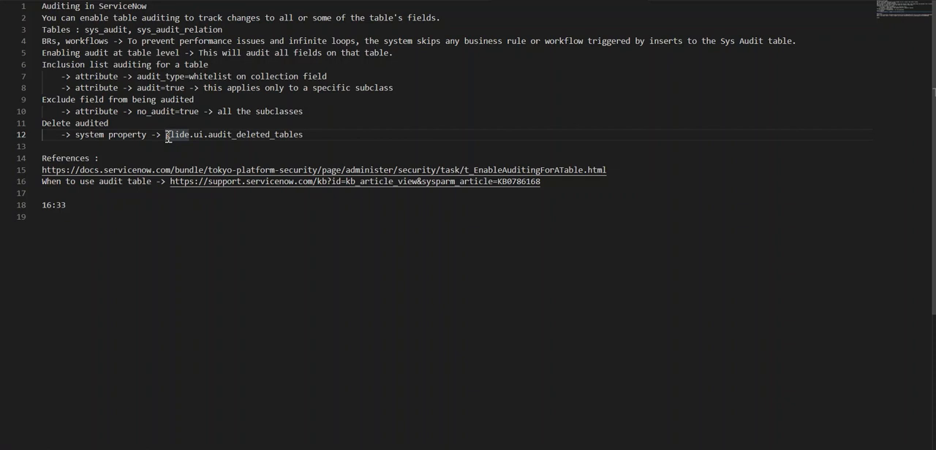
left_click(552, 182)
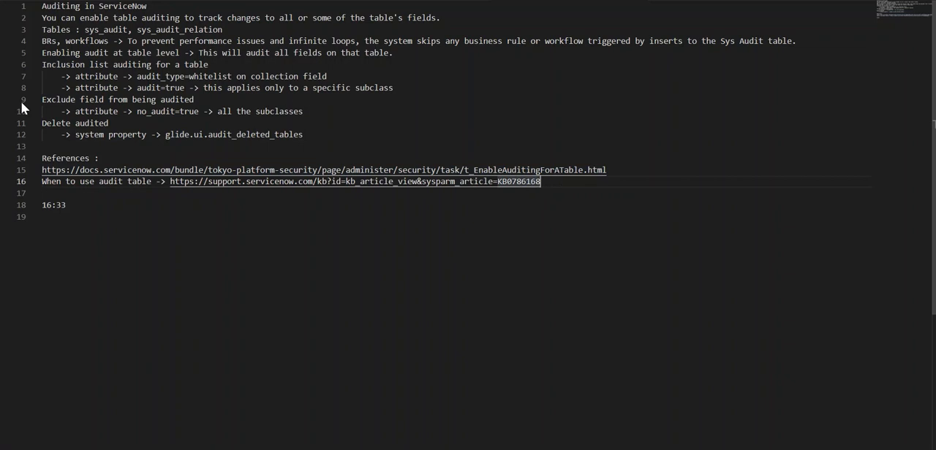
left_click(247, 91)
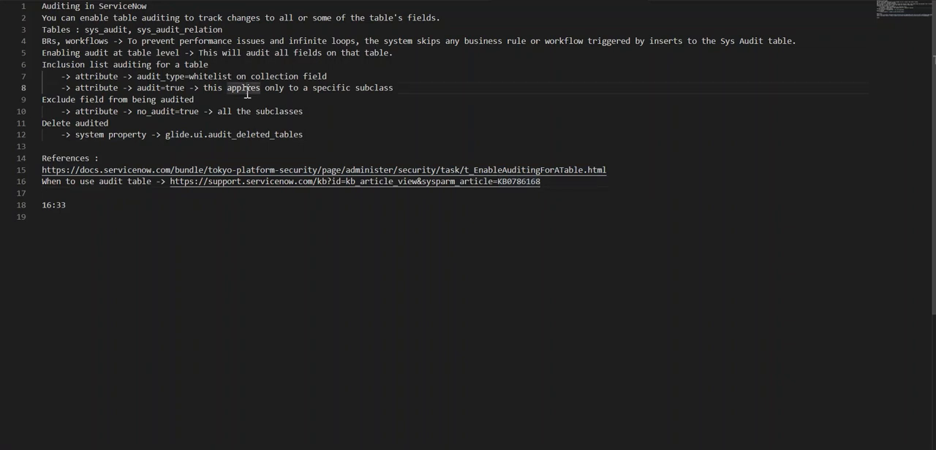